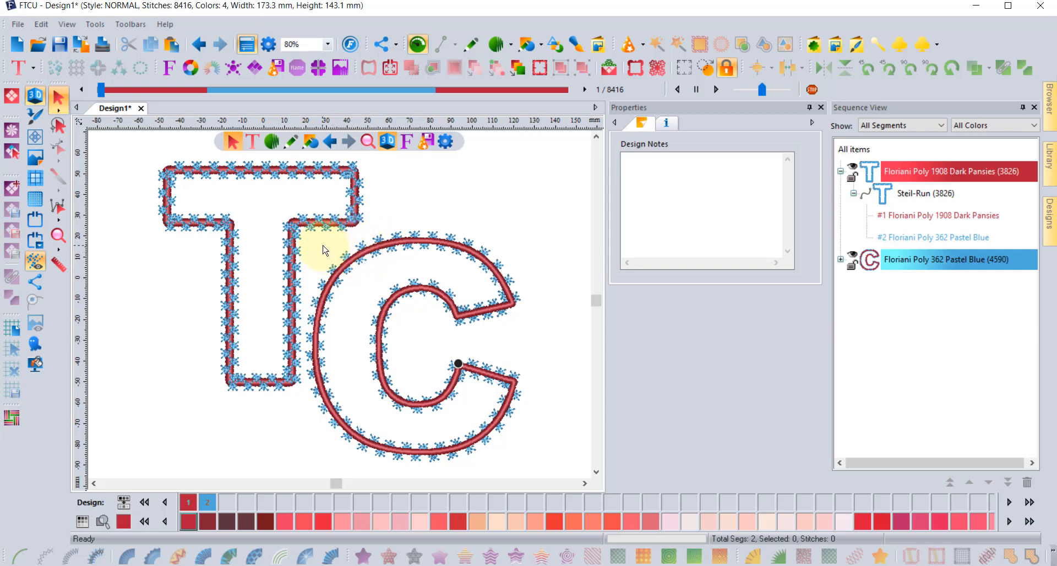
Step: Insert the letter T shape AP1020 from the Easy Art folder and place it to the right of the C
scroll(324, 250, up, 2)
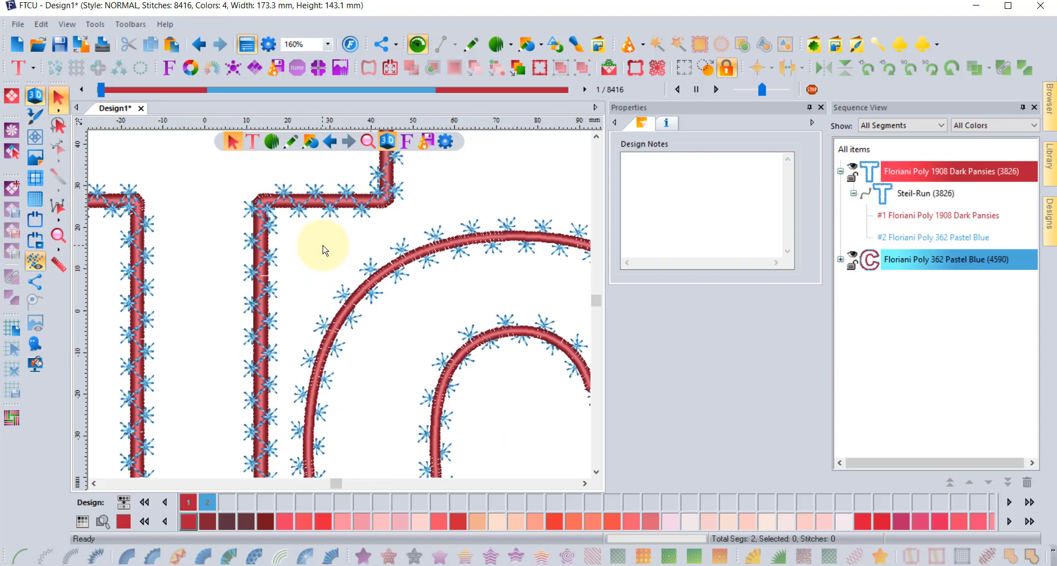
scroll(324, 250, down, 4)
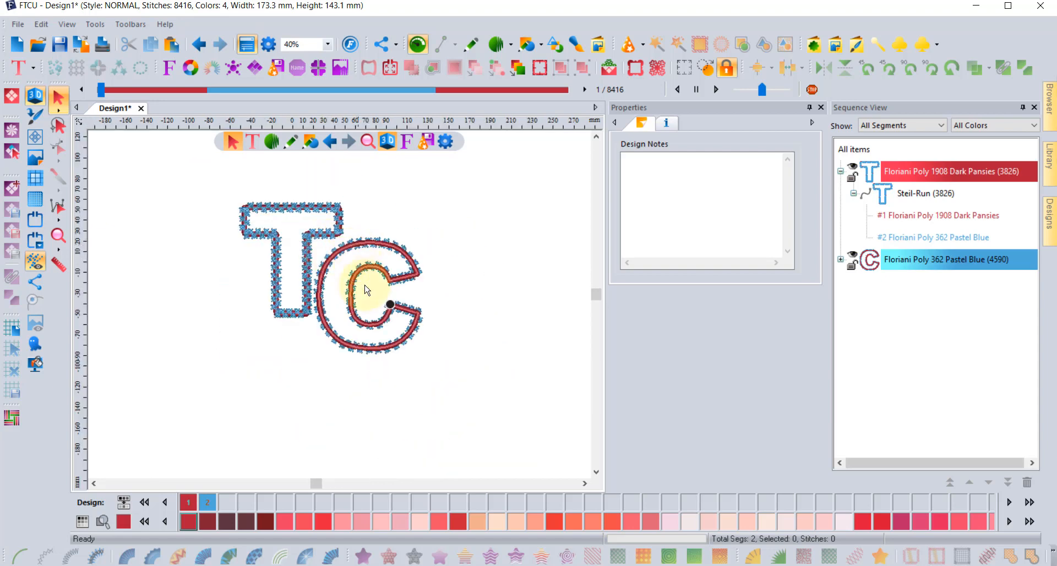
click(814, 46)
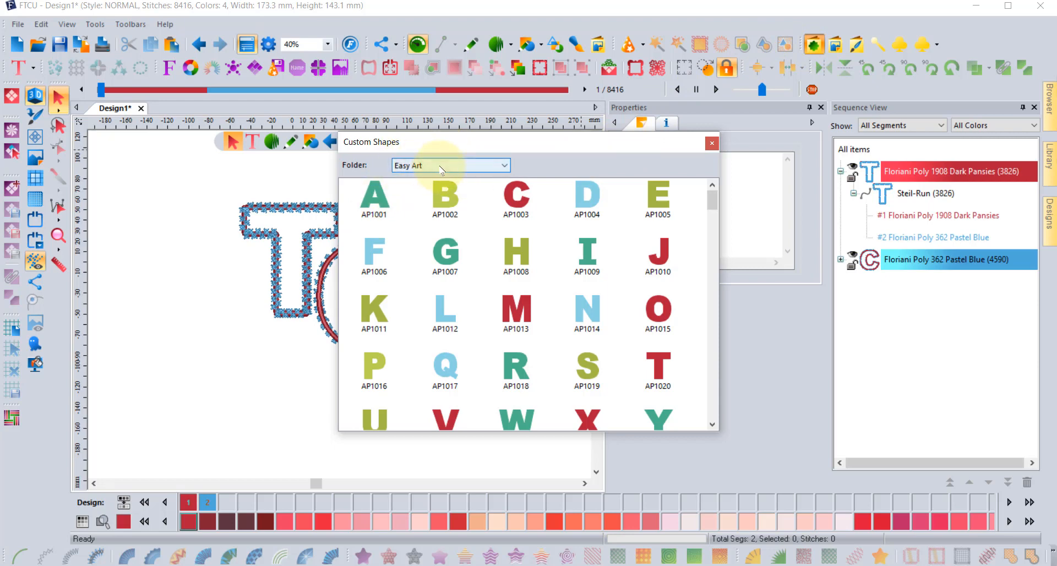
click(441, 170)
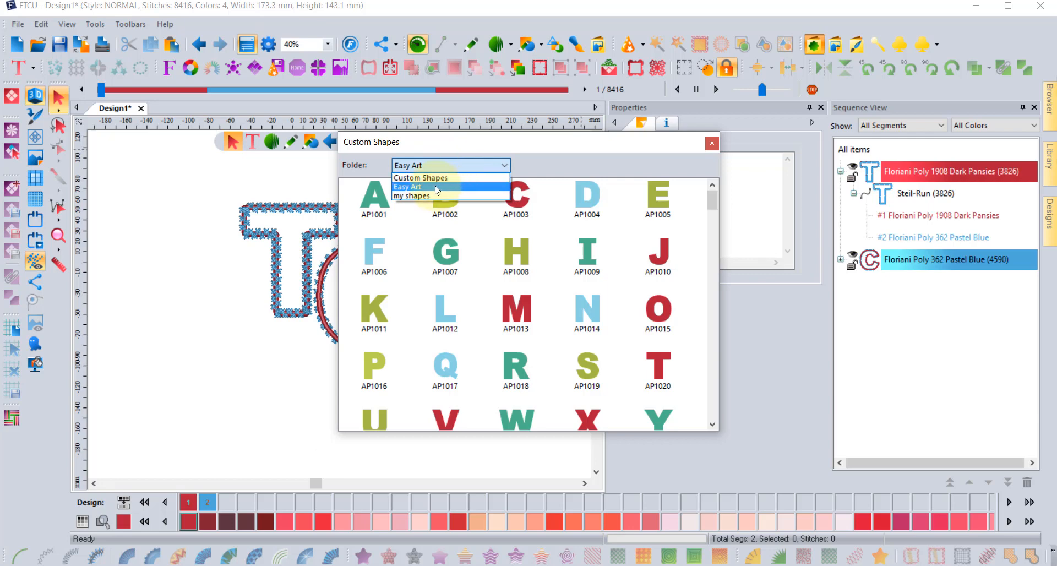
click(437, 188)
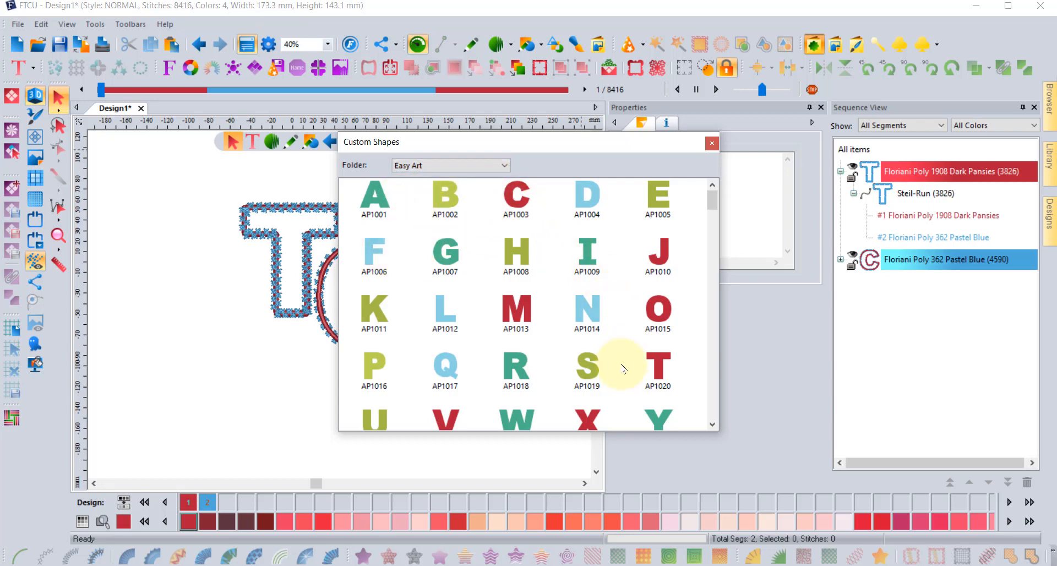
double_click(652, 366)
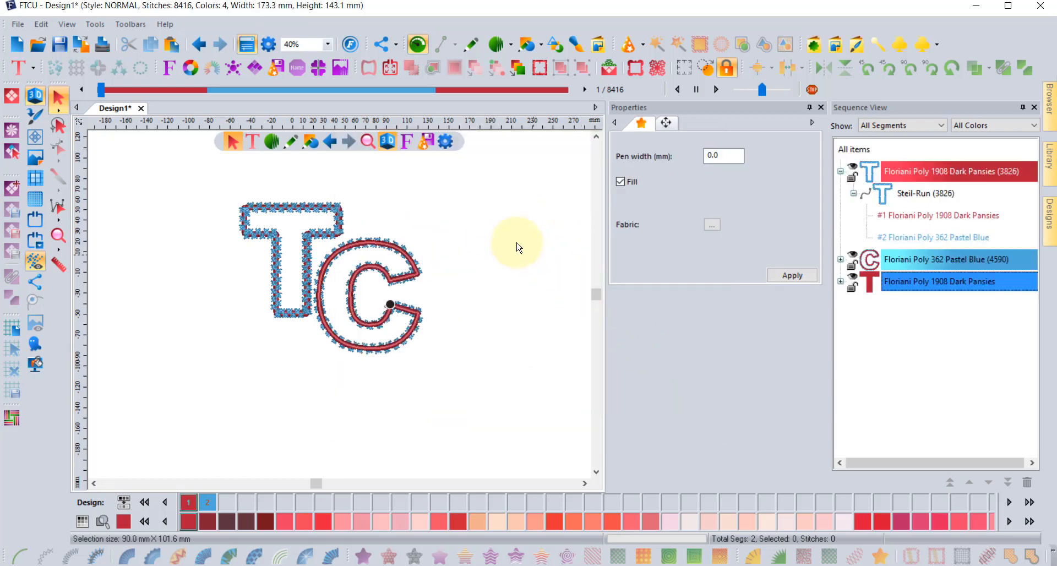
click(269, 228)
drag(287, 235, 503, 261)
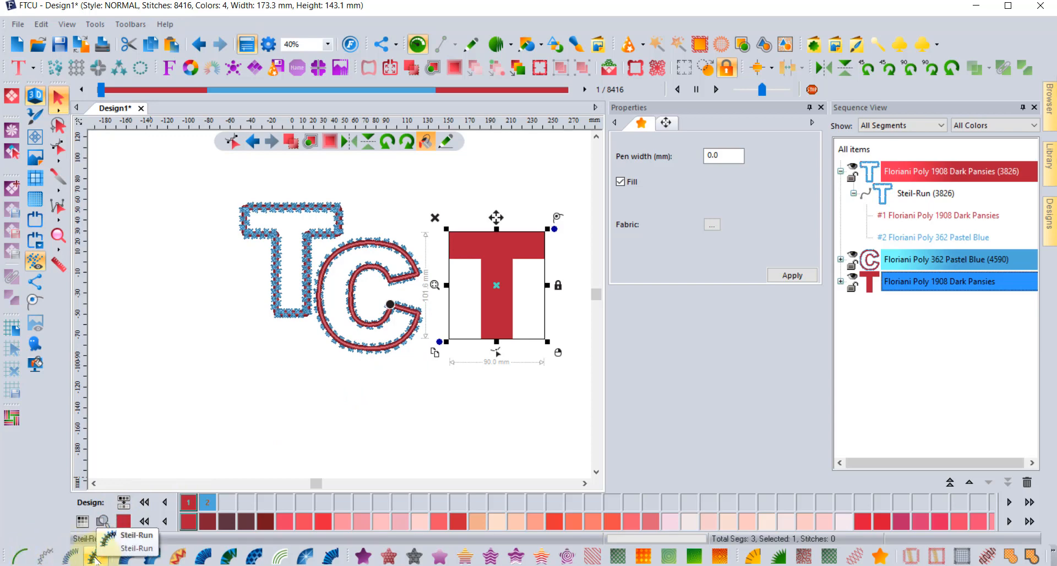
Step: Apply the Steil-Run stitch to the new T and inspect its stitching up close
click(92, 557)
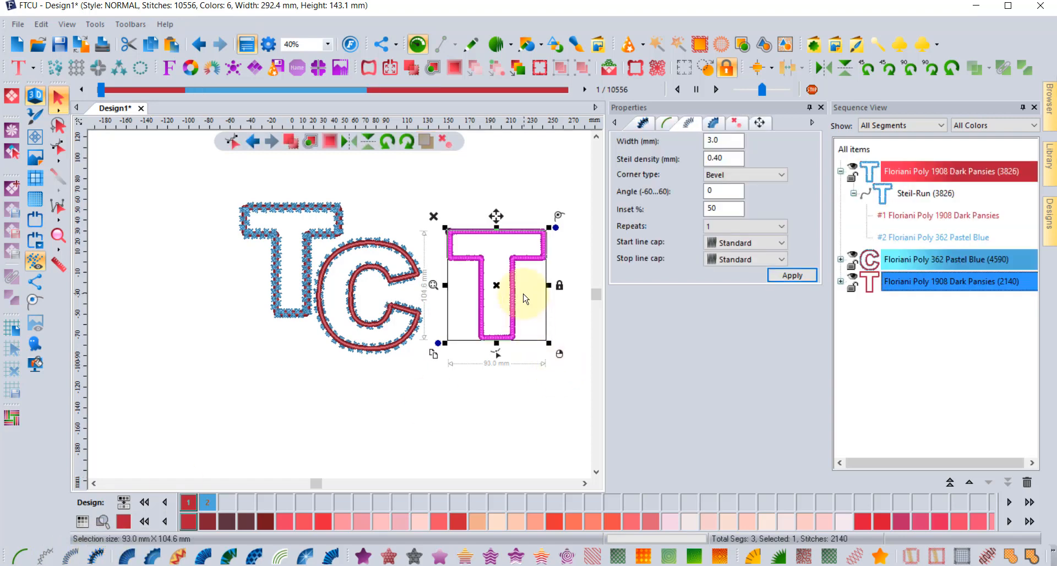
click(523, 214)
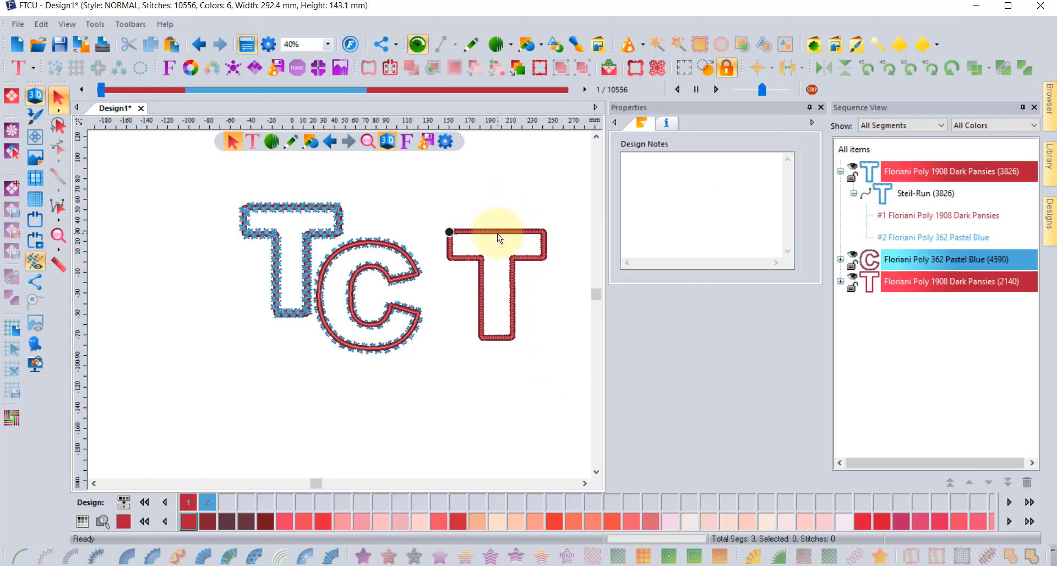
scroll(499, 238, up, 2)
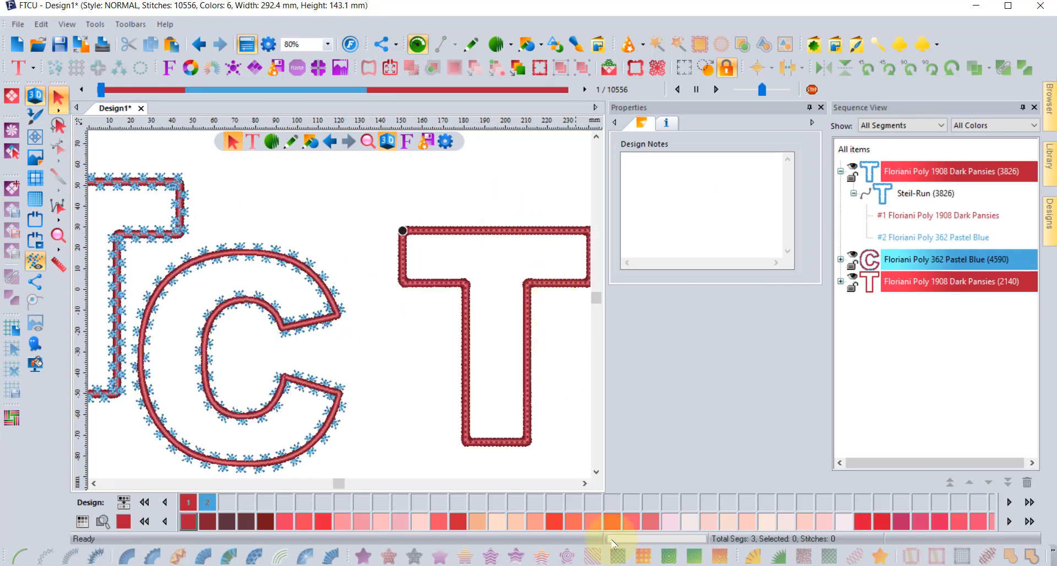
click(585, 483)
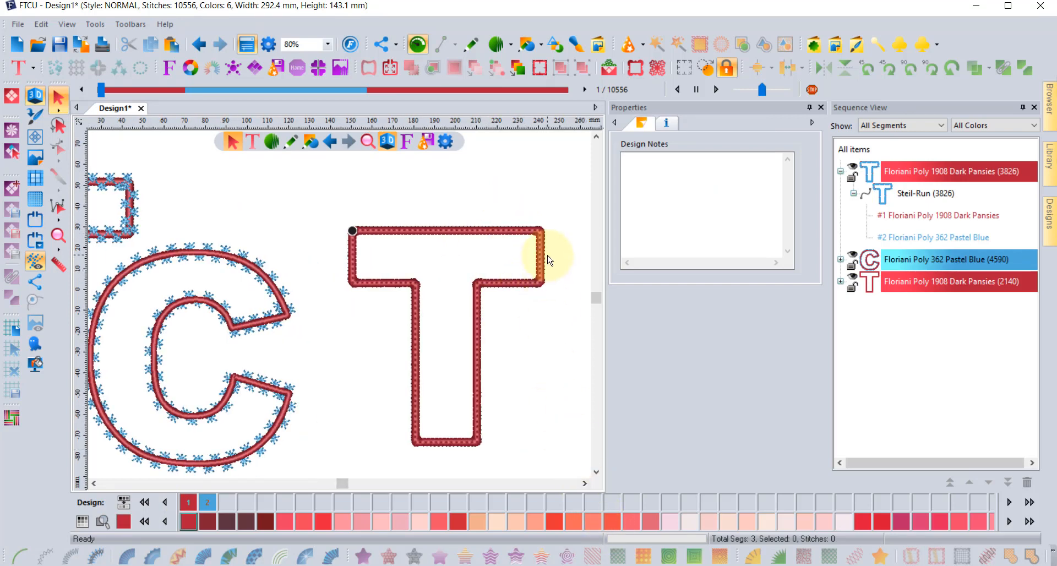
scroll(544, 242, up, 4)
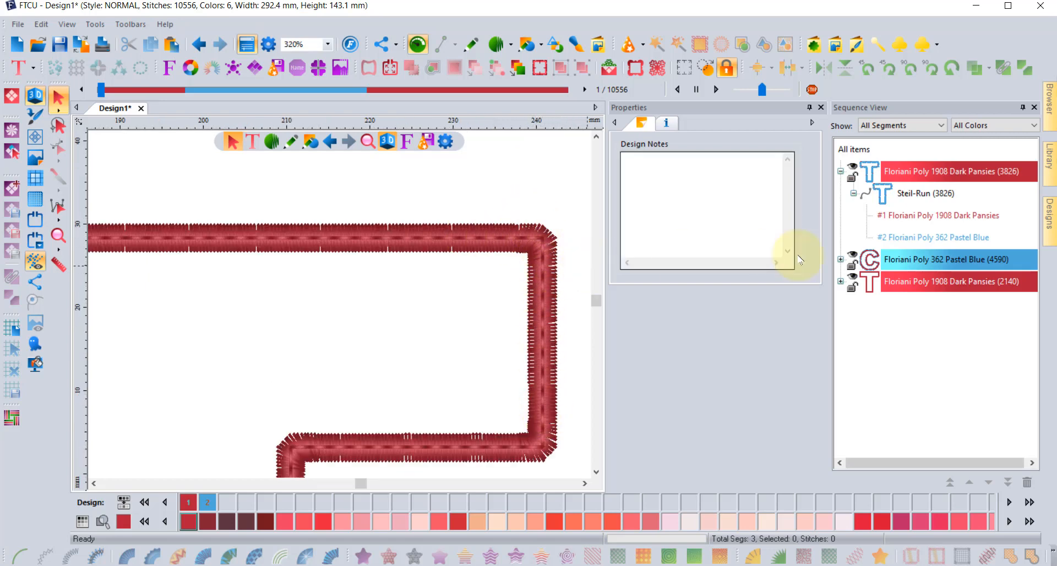
Step: Change thread #1 of the new T's Steil-Run to Floriani Poly 362 Pastel Blue
click(841, 281)
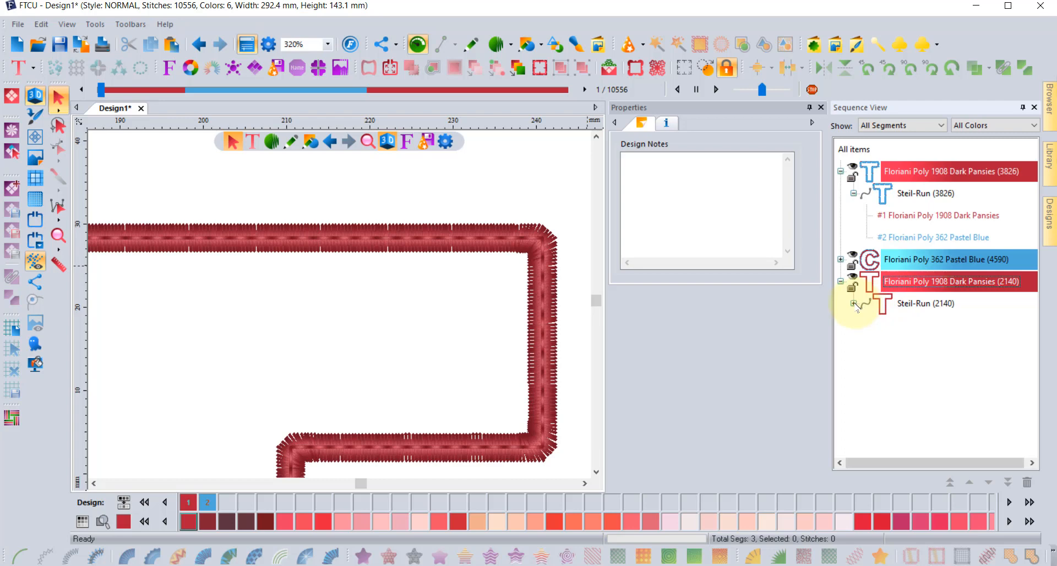
click(854, 303)
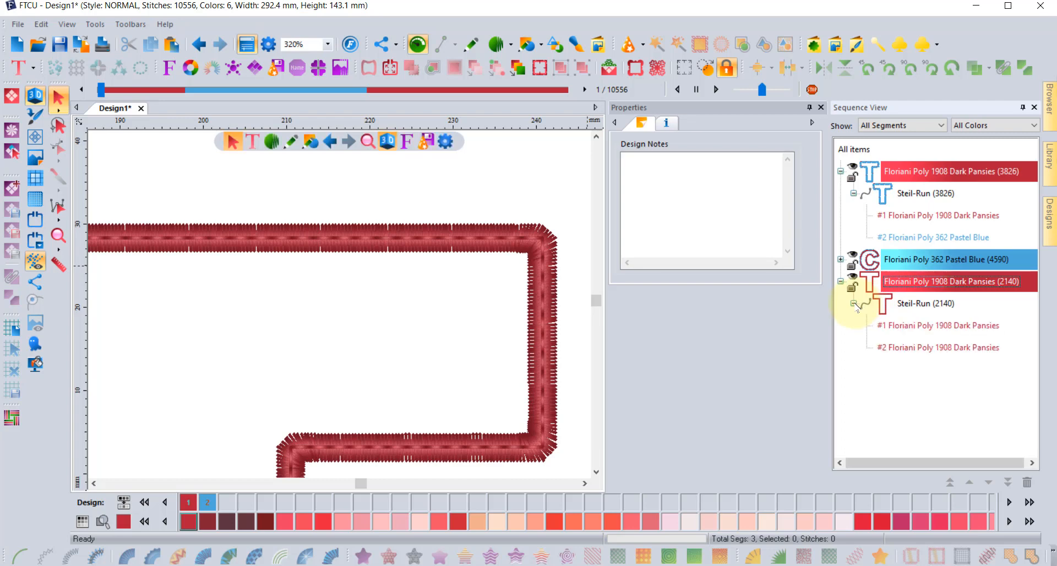
click(916, 329)
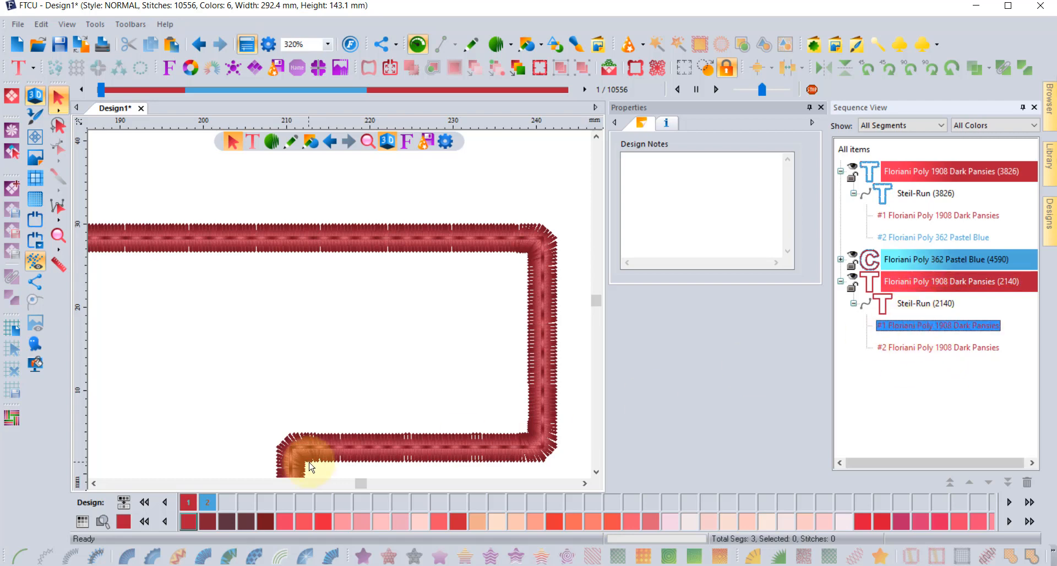
click(211, 507)
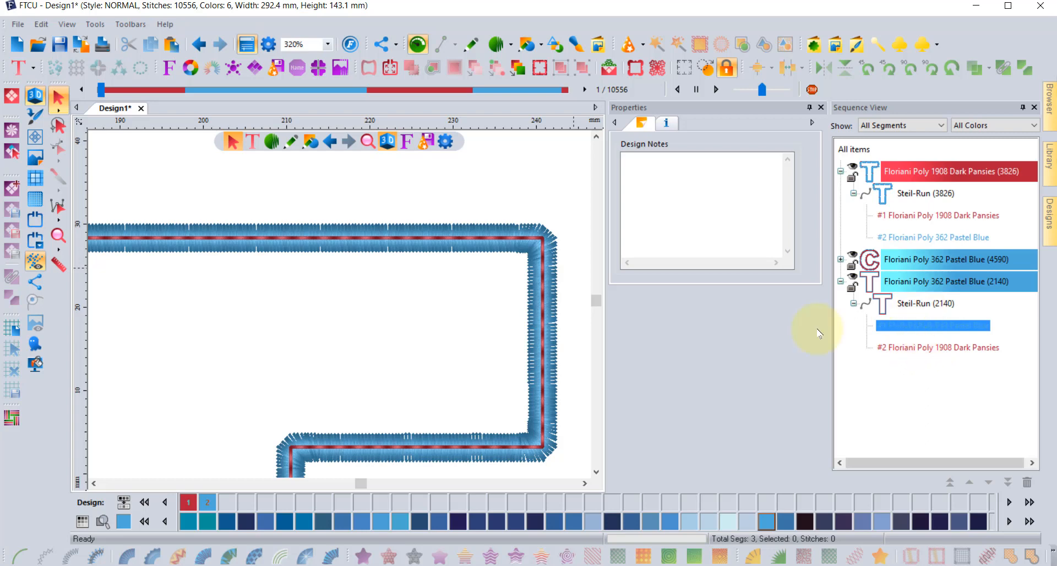
Step: Apply the Run First stitching order to the new T's Steil-Run outline
click(536, 239)
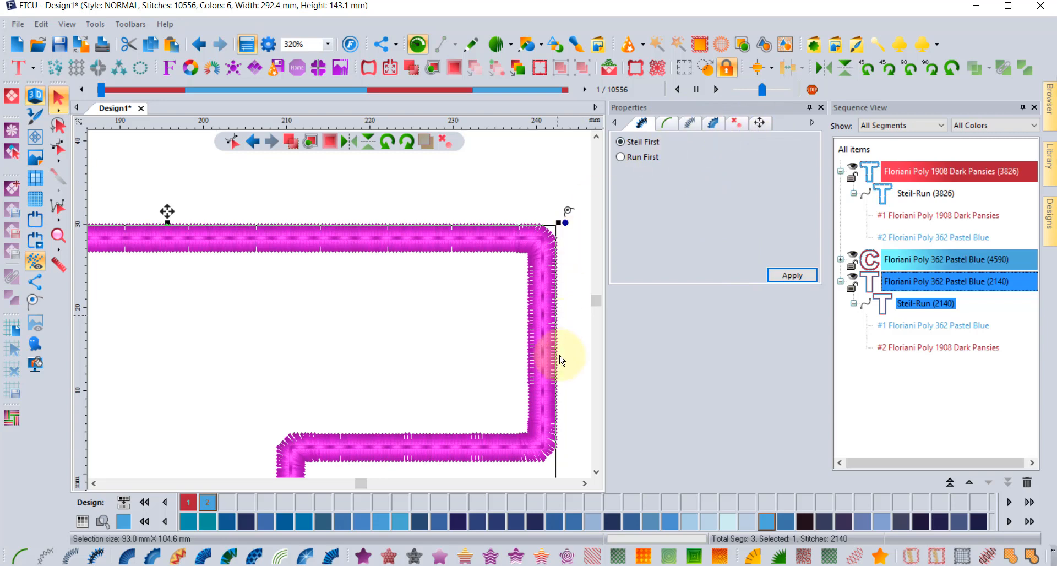
scroll(179, 335, down, 1)
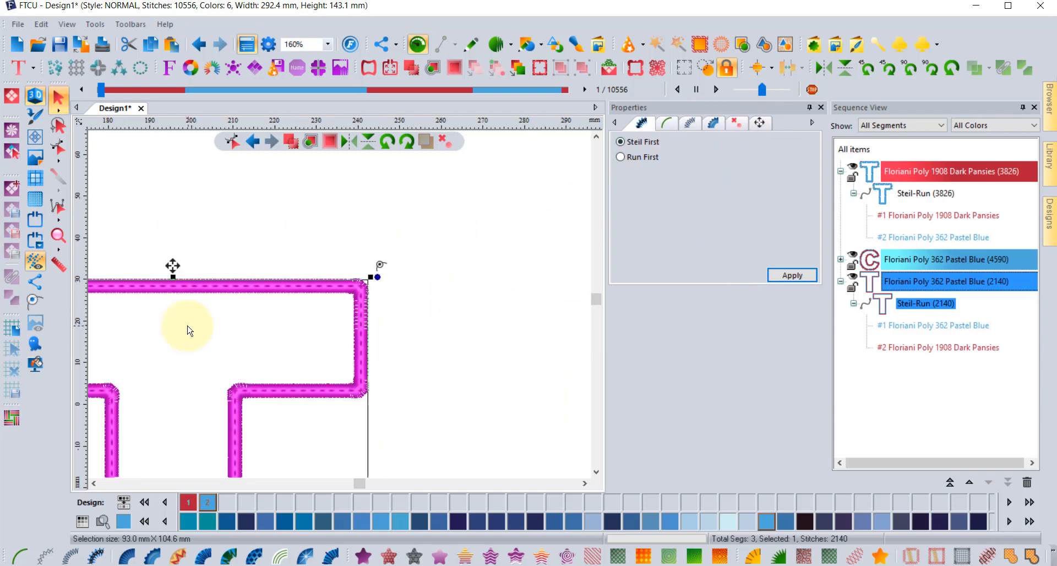
scroll(210, 311, up, 1)
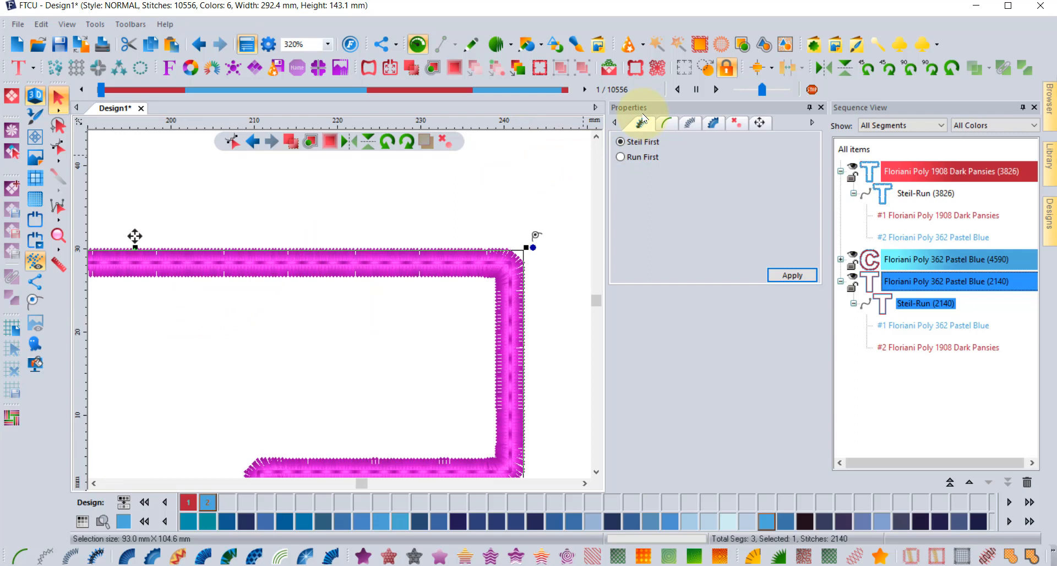
click(620, 157)
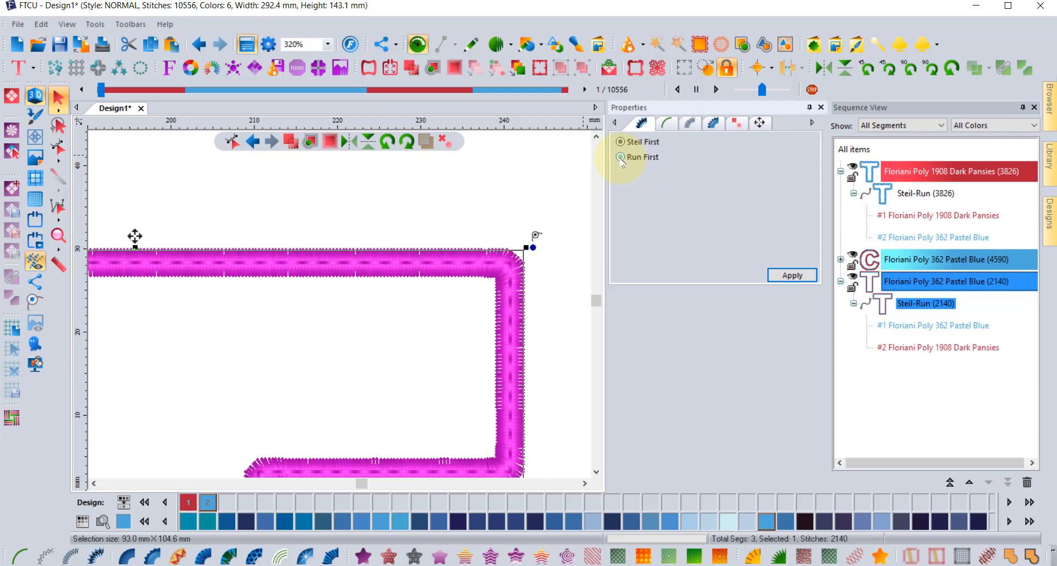
click(791, 276)
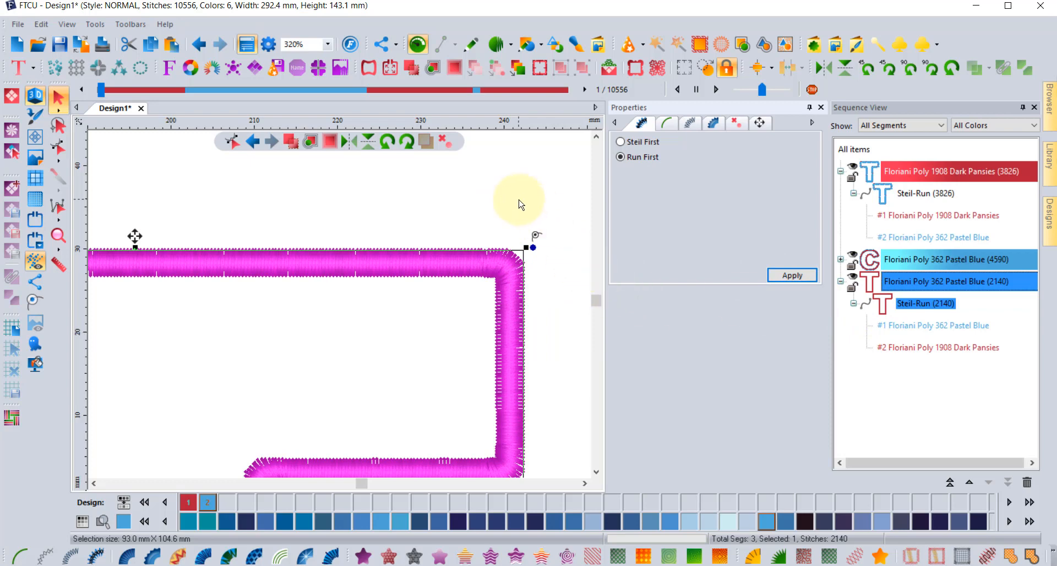
click(501, 192)
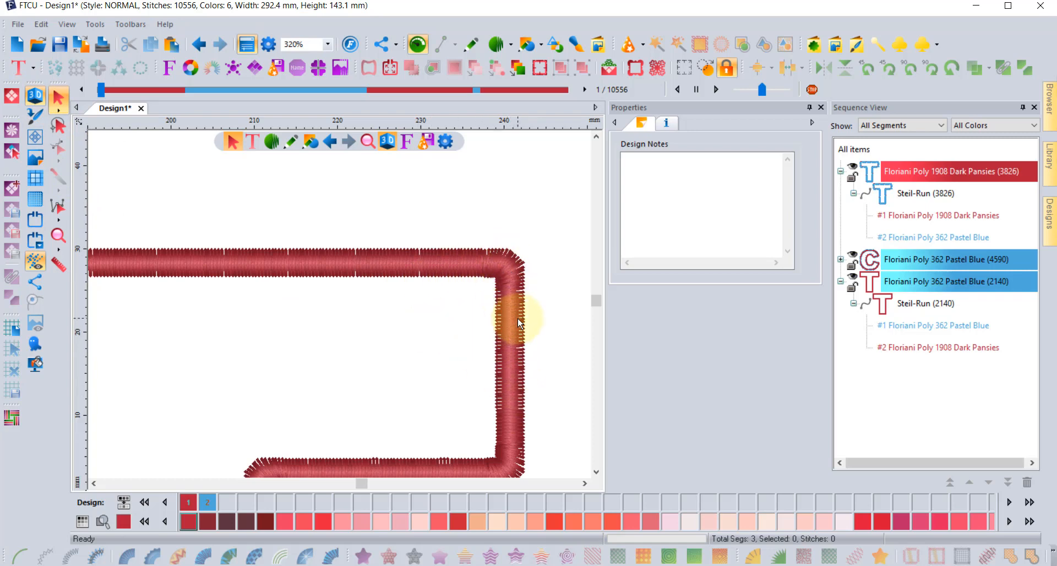
Step: Set the new T's stitching order back to Steil First
click(504, 277)
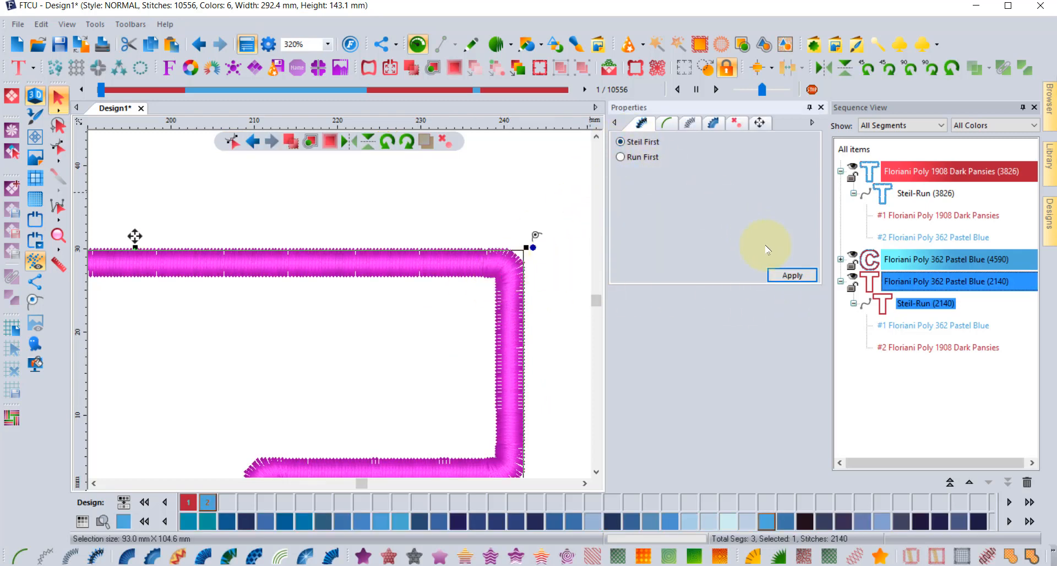
click(793, 275)
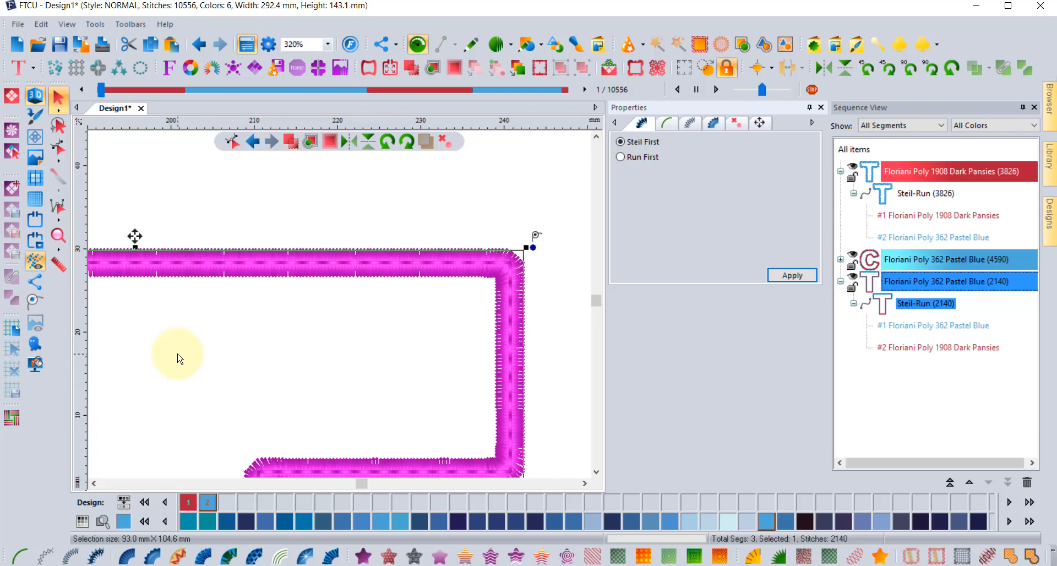
Step: Review the new T's run stitch settings and set its steil width to 2 mm
scroll(177, 358, down, 4)
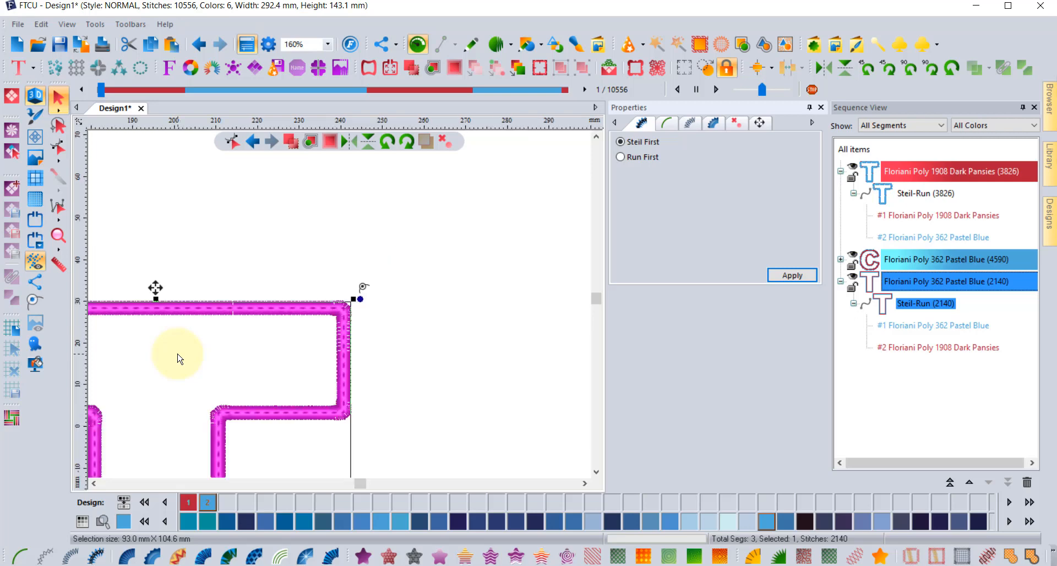
click(94, 483)
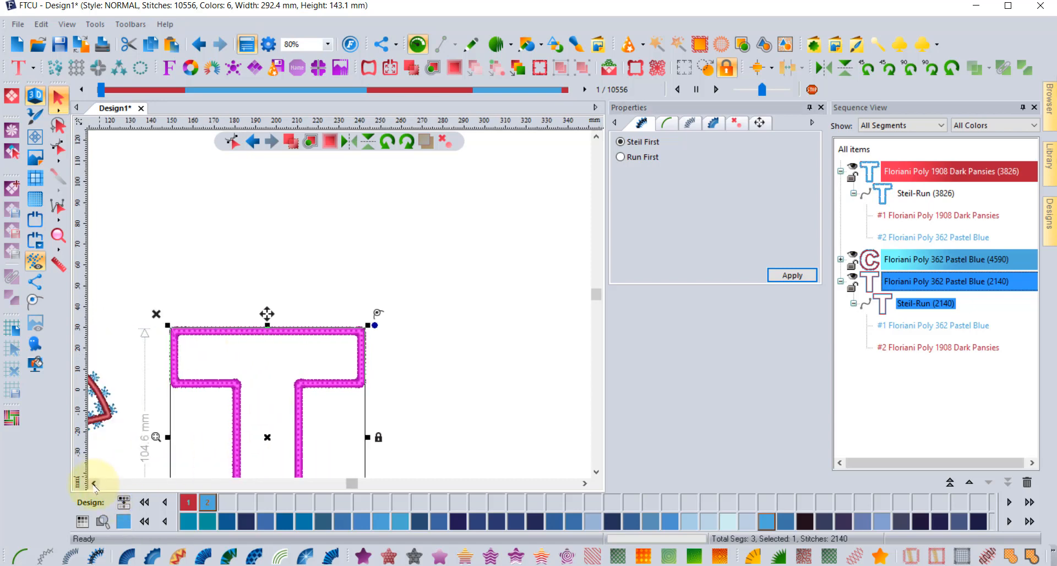
click(596, 472)
click(596, 472)
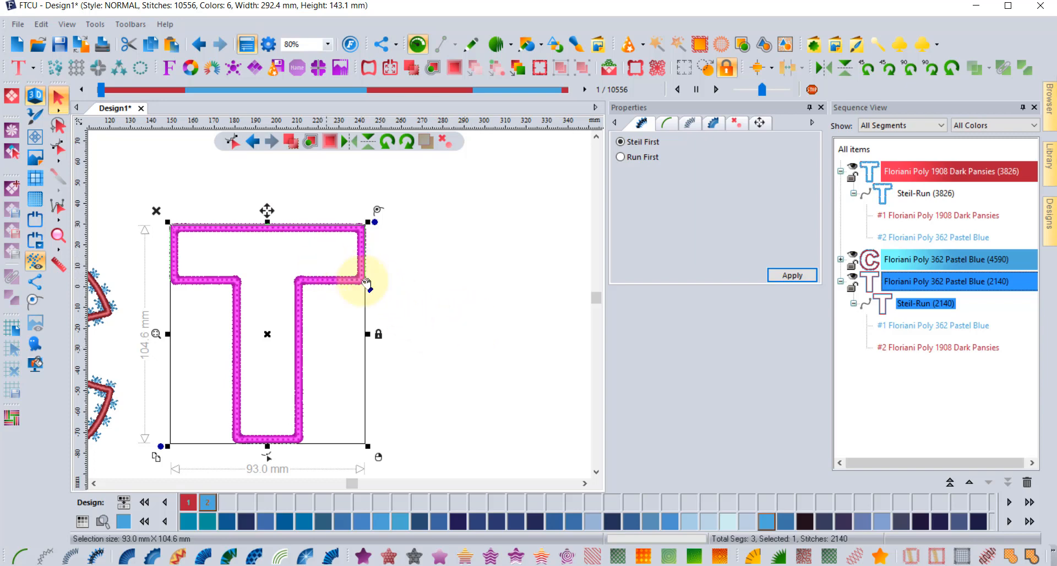
scroll(348, 283, up, 2)
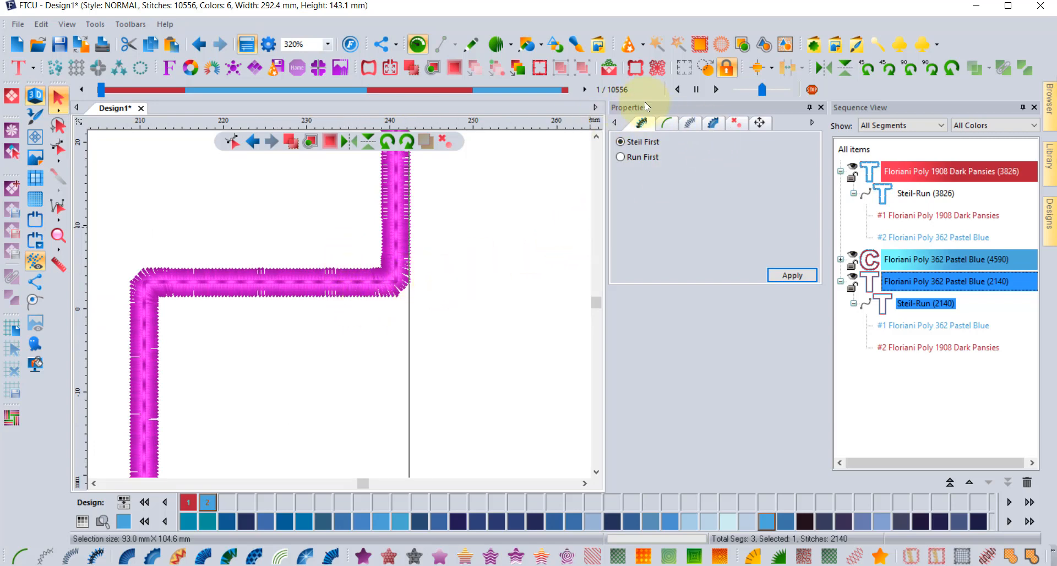
click(666, 125)
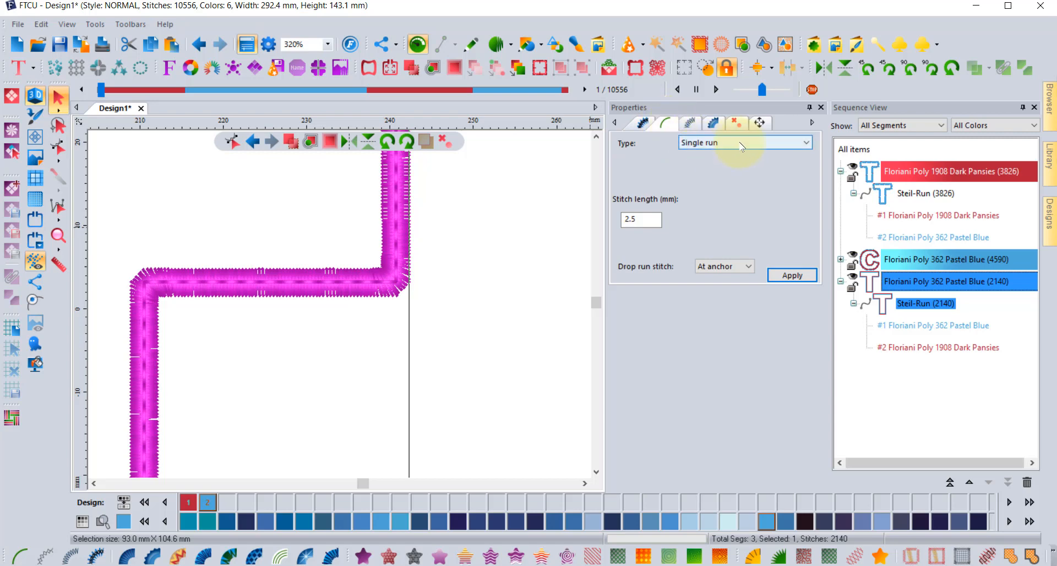
click(688, 125)
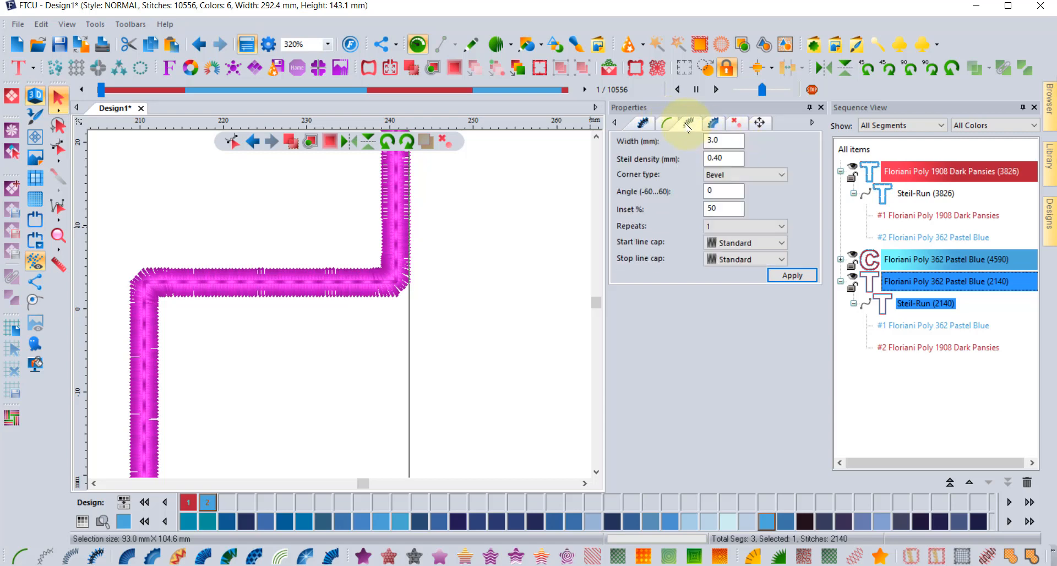
click(718, 140)
double_click(726, 141)
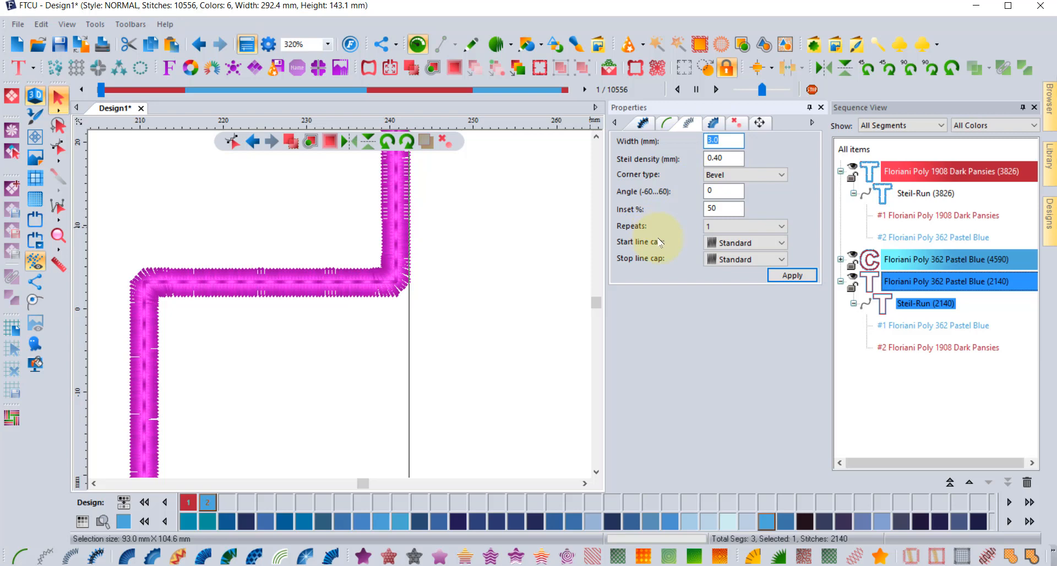
text(2)
click(804, 276)
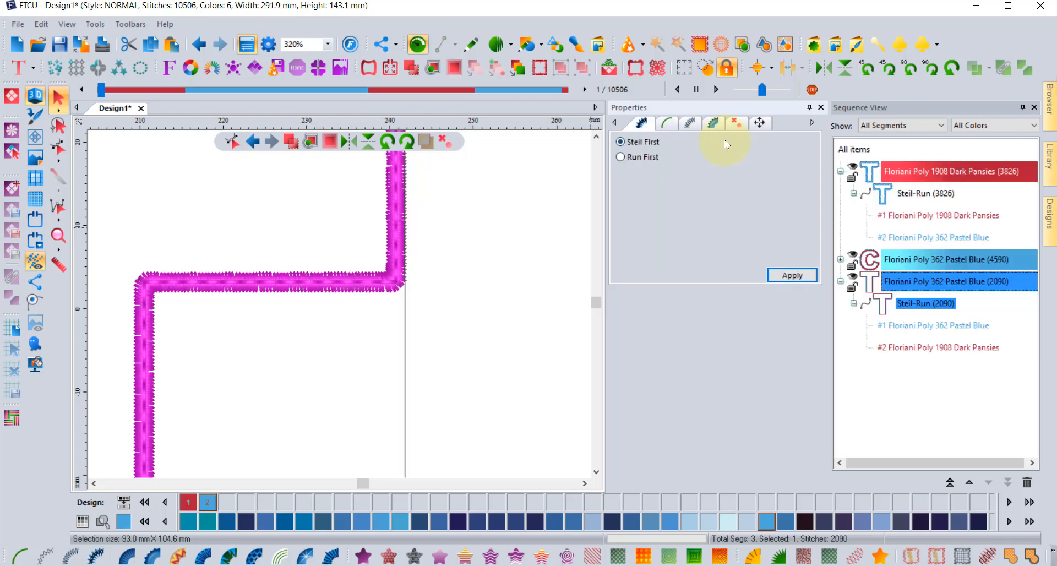
Step: Apply the Round corner type to the new T's steil stitching
click(689, 125)
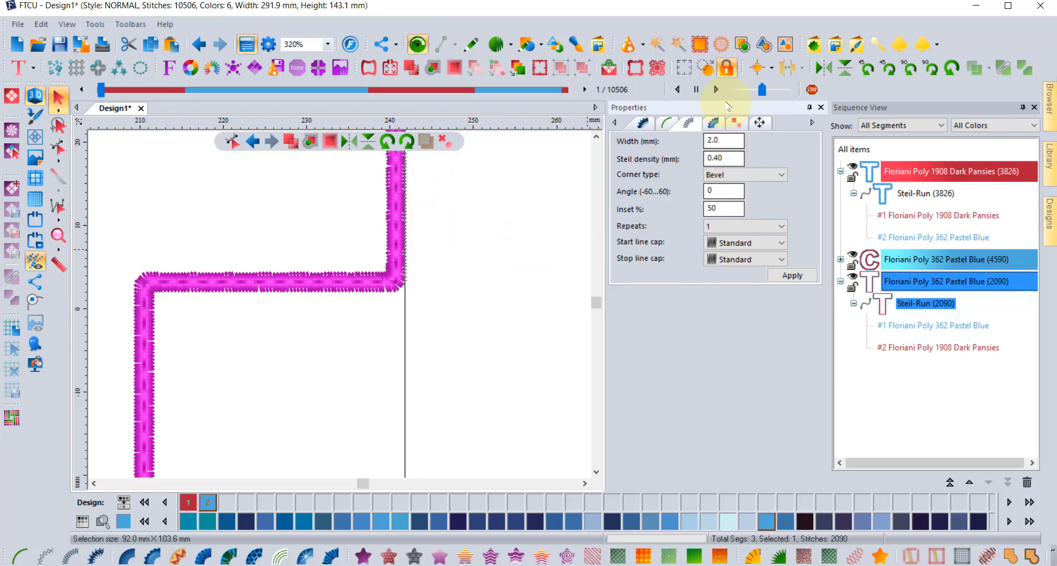
click(767, 175)
click(745, 201)
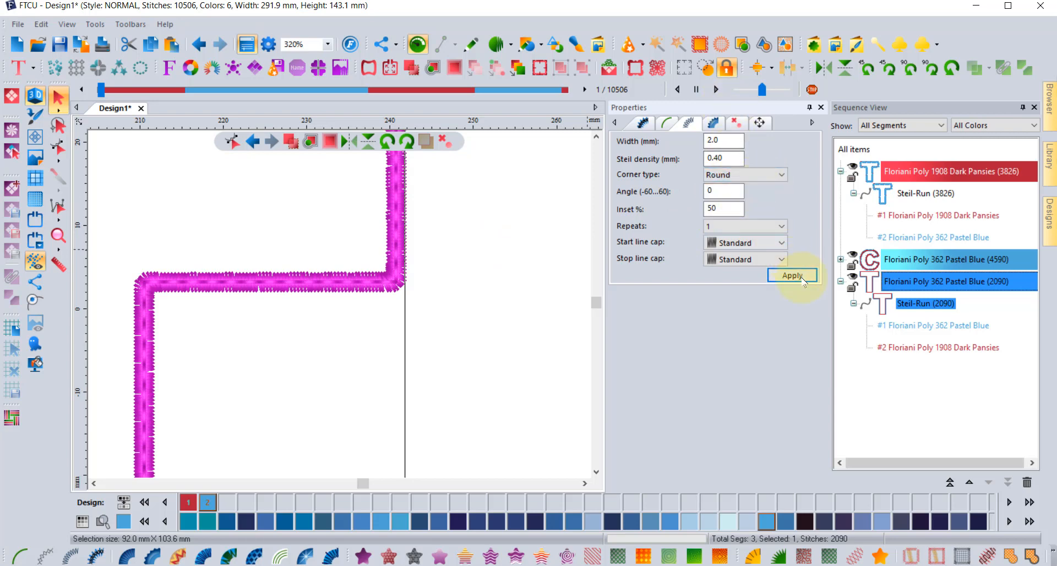
click(792, 275)
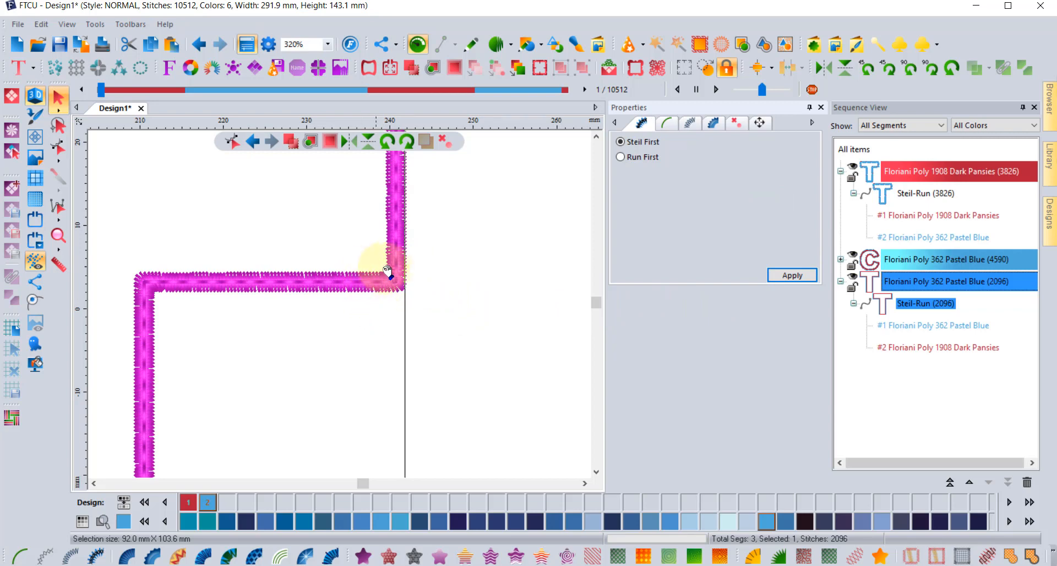
Step: Apply the Sharp corner type to the new T's steil stitching
scroll(127, 290, up, 1)
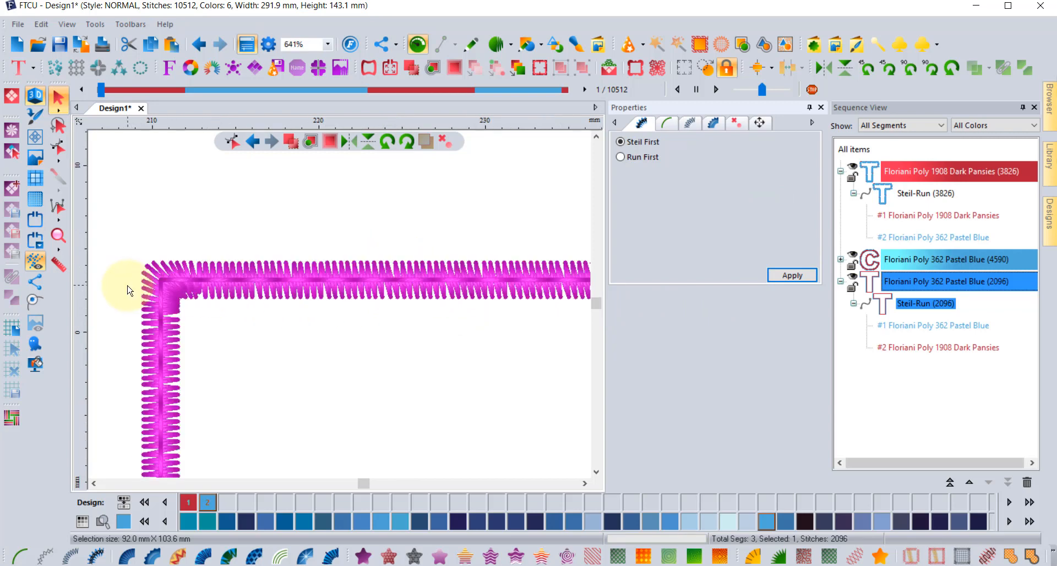
scroll(135, 288, up, 1)
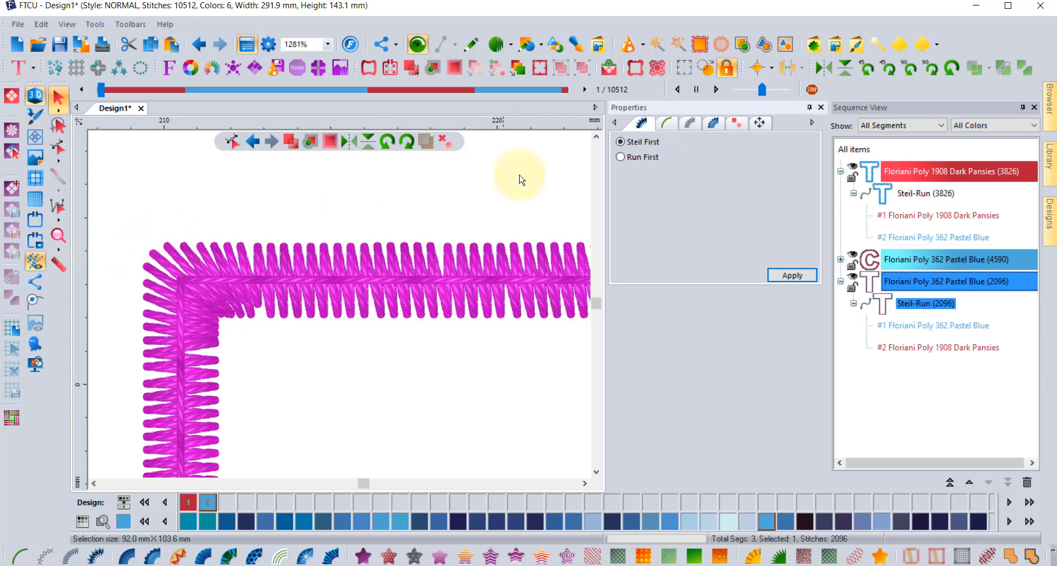
click(689, 122)
click(724, 175)
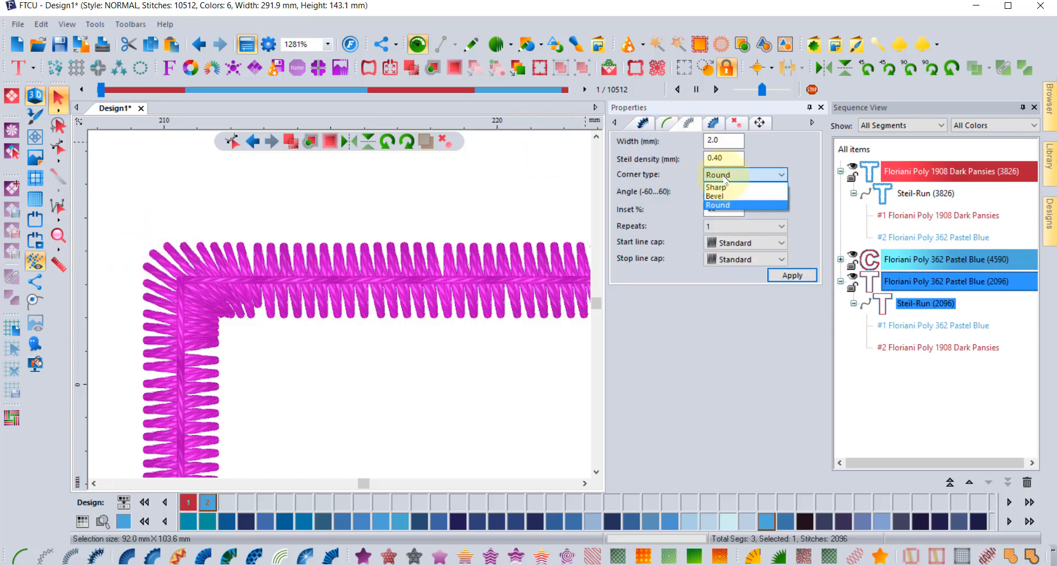
click(738, 189)
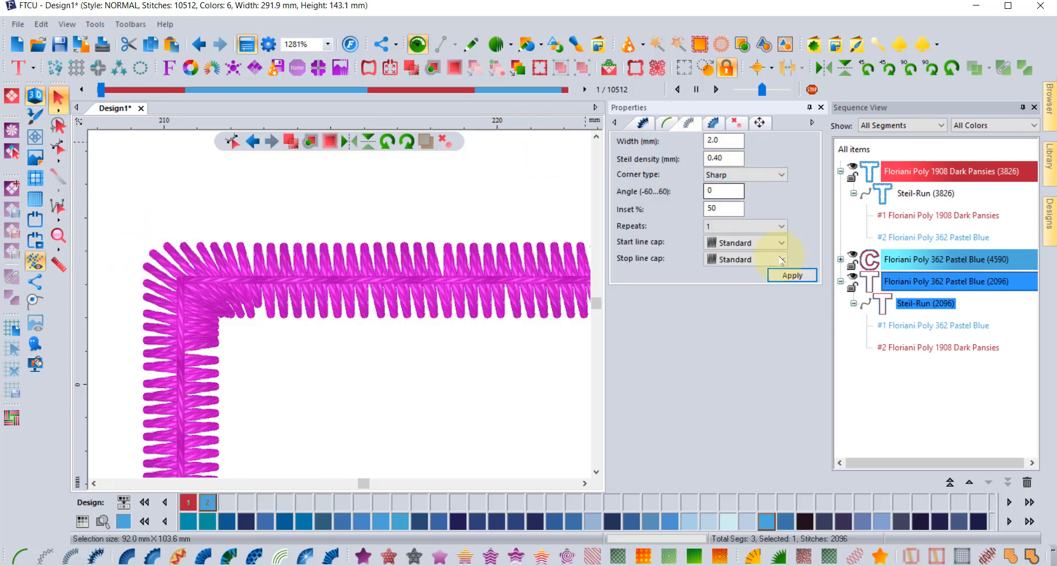
click(792, 275)
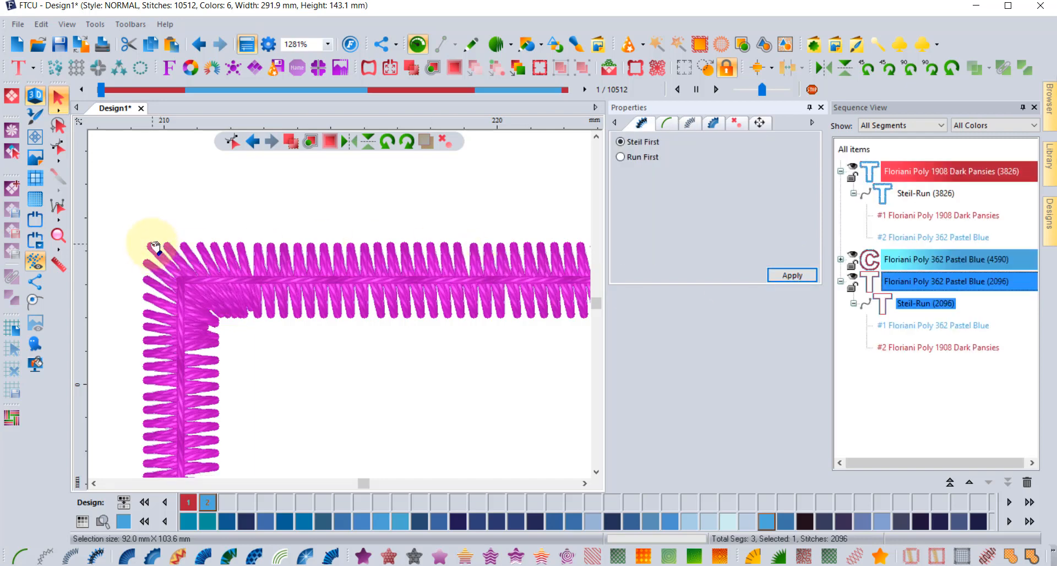
Step: Change the new T's steil corner type to Bevel and apply it
click(689, 124)
click(733, 182)
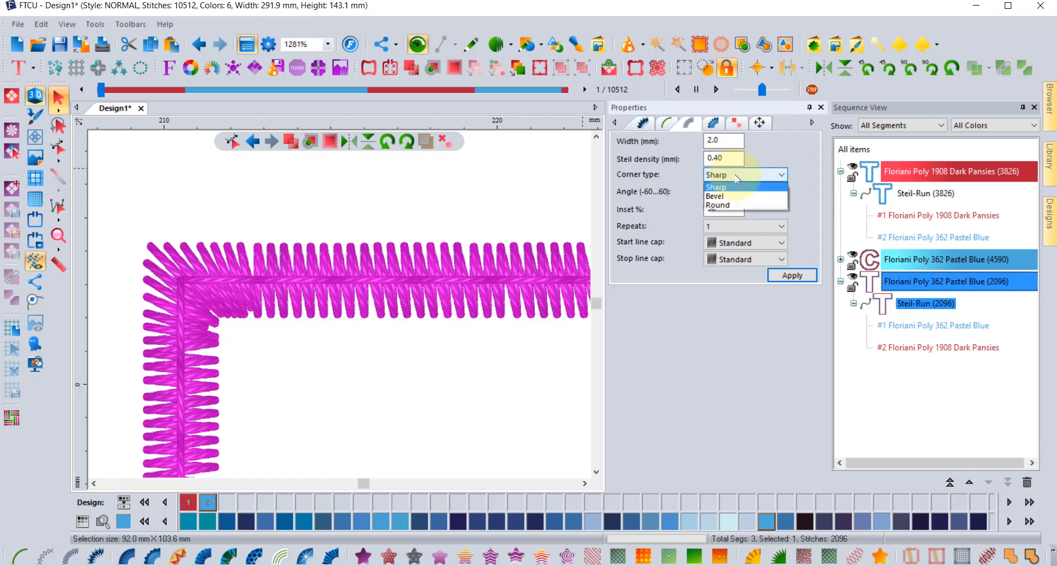
click(731, 204)
click(807, 278)
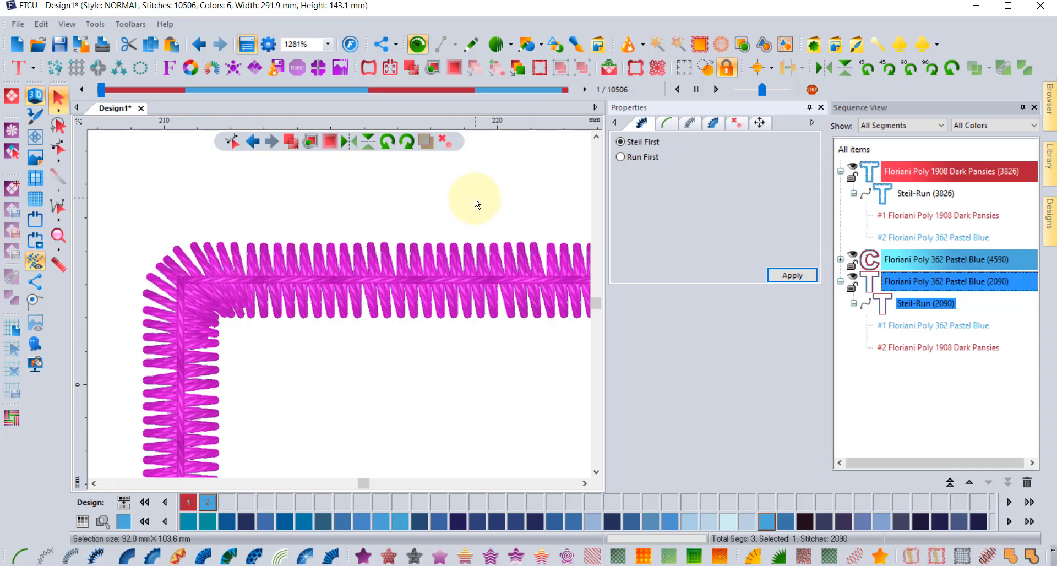
Step: Apply a steil stitch angle of 20 to the new T's outline
click(689, 123)
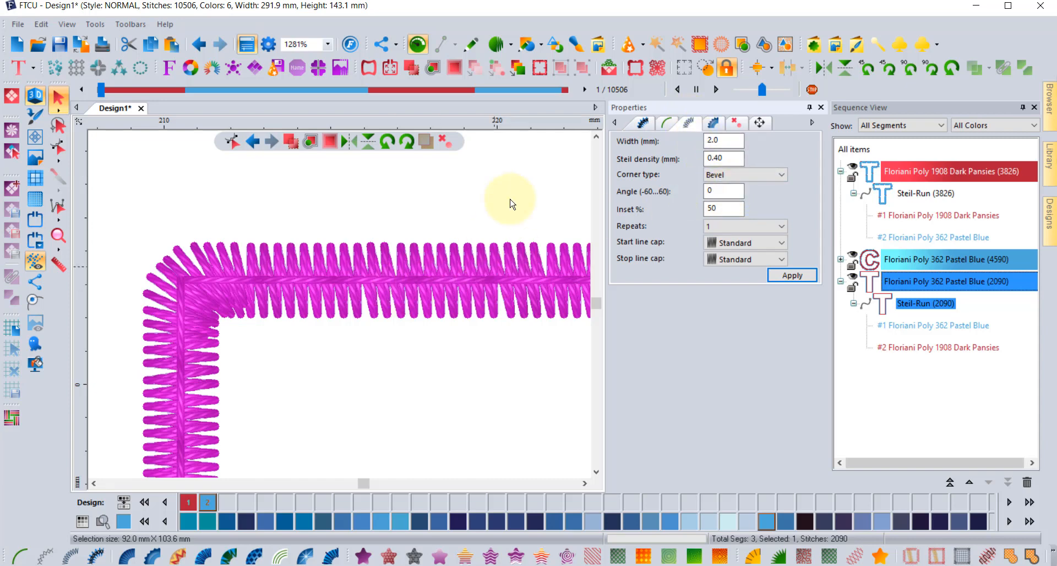
double_click(731, 192)
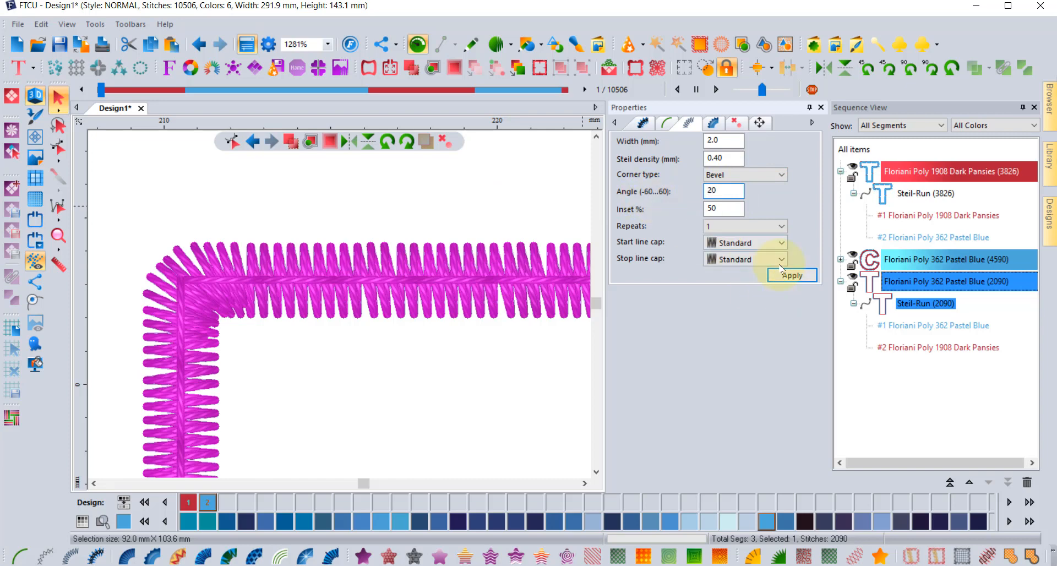
click(792, 274)
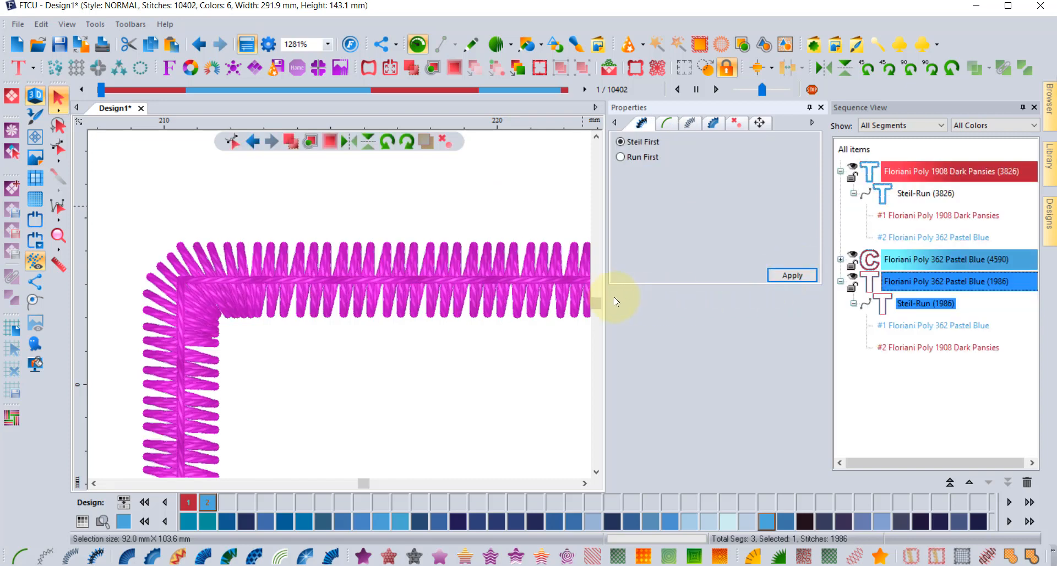
Step: Set the new T's steil angle to 40, apply it and review the steil settings
click(692, 126)
click(724, 190)
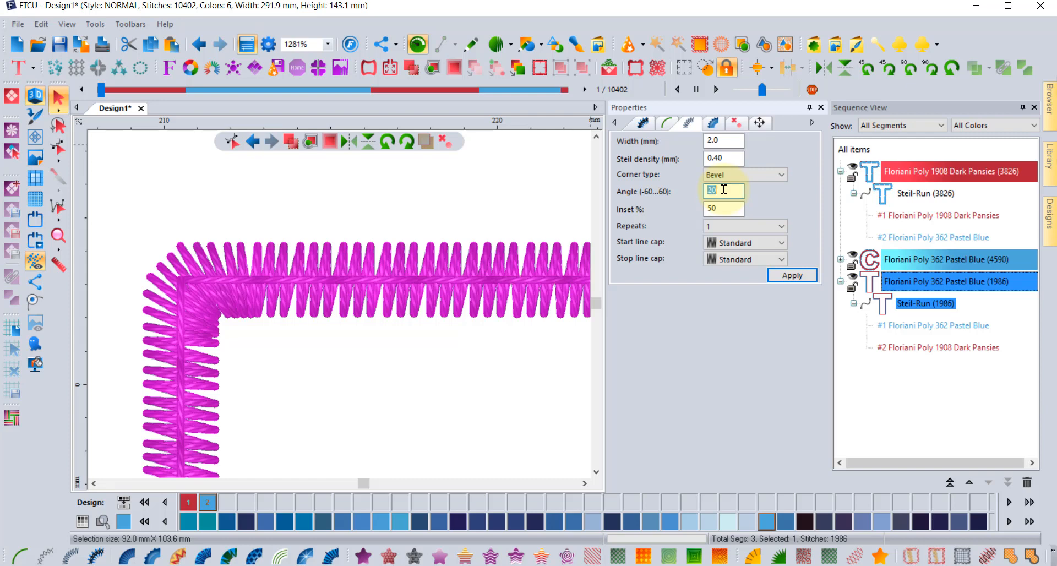
text(45)
click(799, 276)
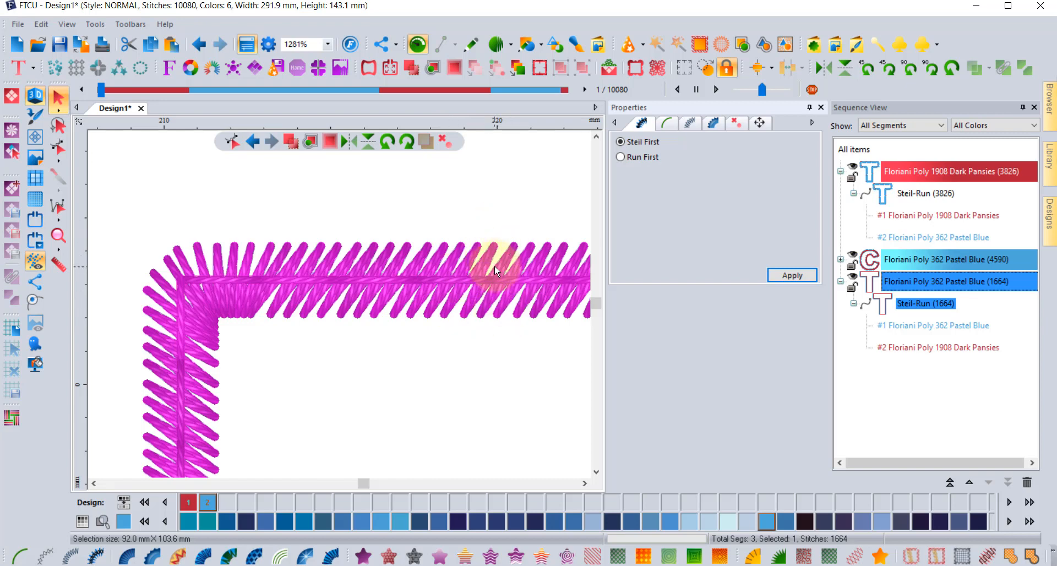
scroll(494, 266, down, 1)
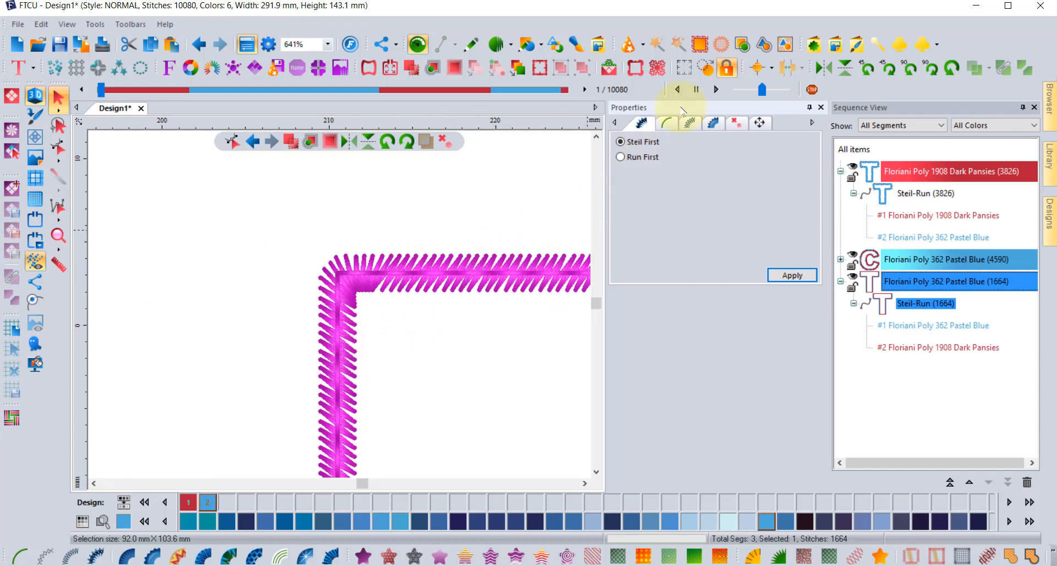
click(691, 127)
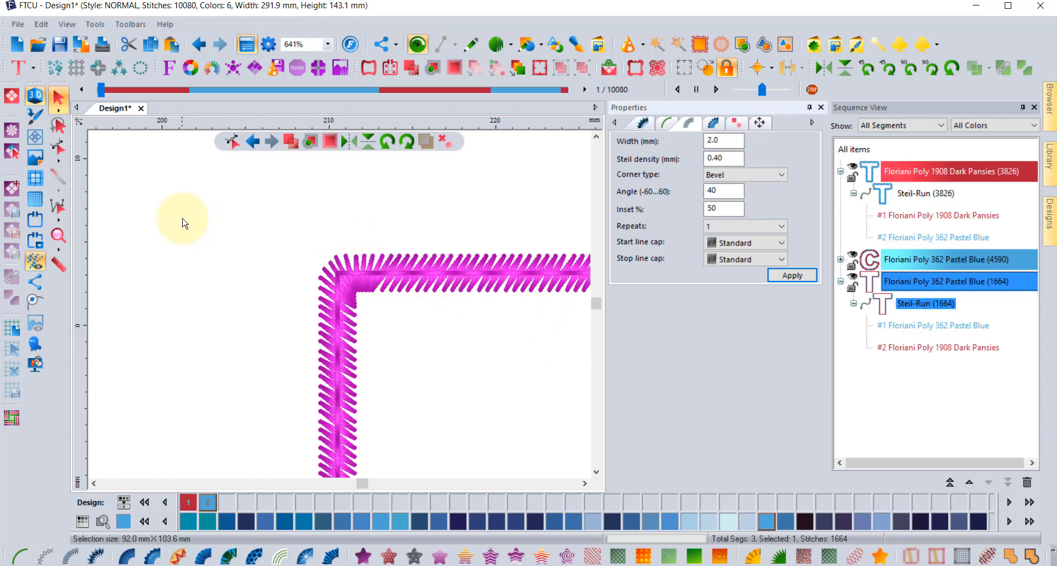
Step: Draw a nearly horizontal artwork line about 93 mm long above the new T
click(57, 237)
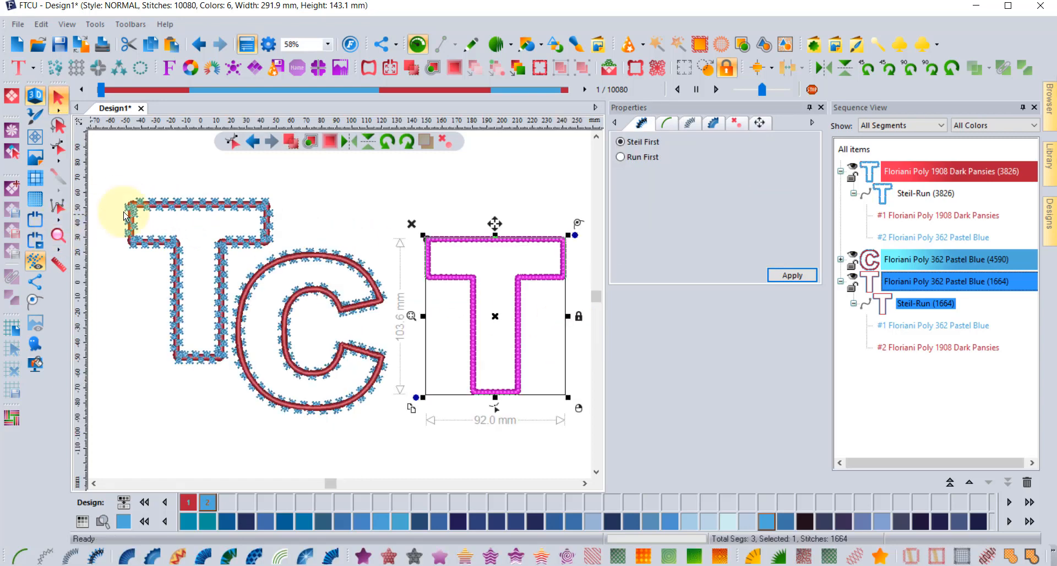
click(409, 190)
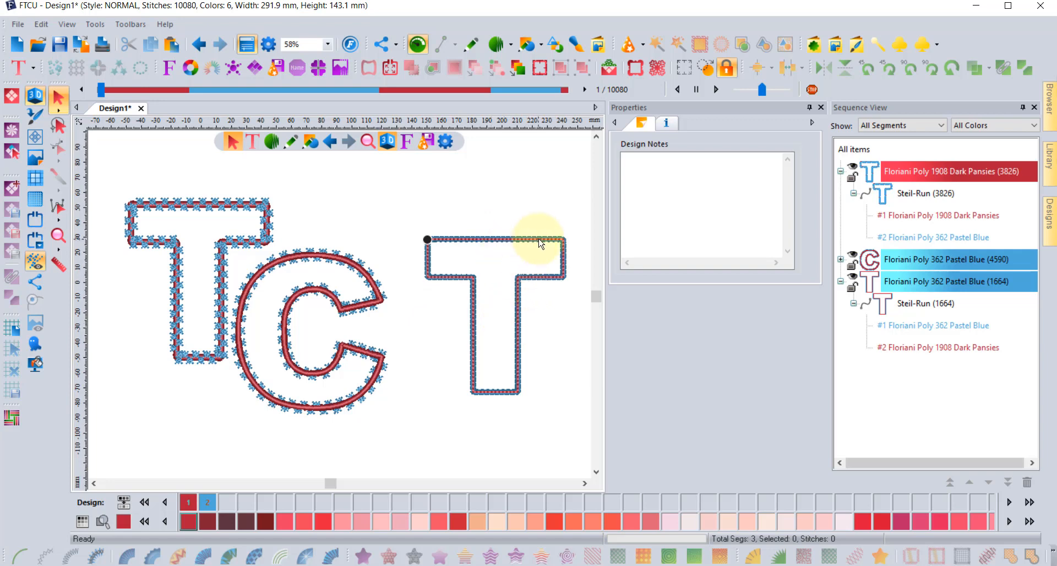
click(585, 484)
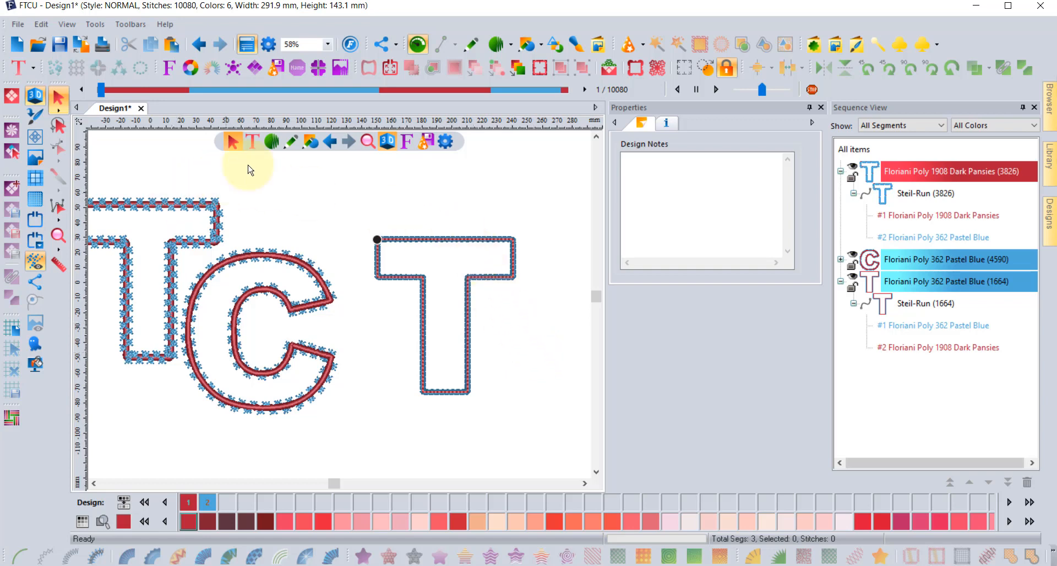
click(471, 45)
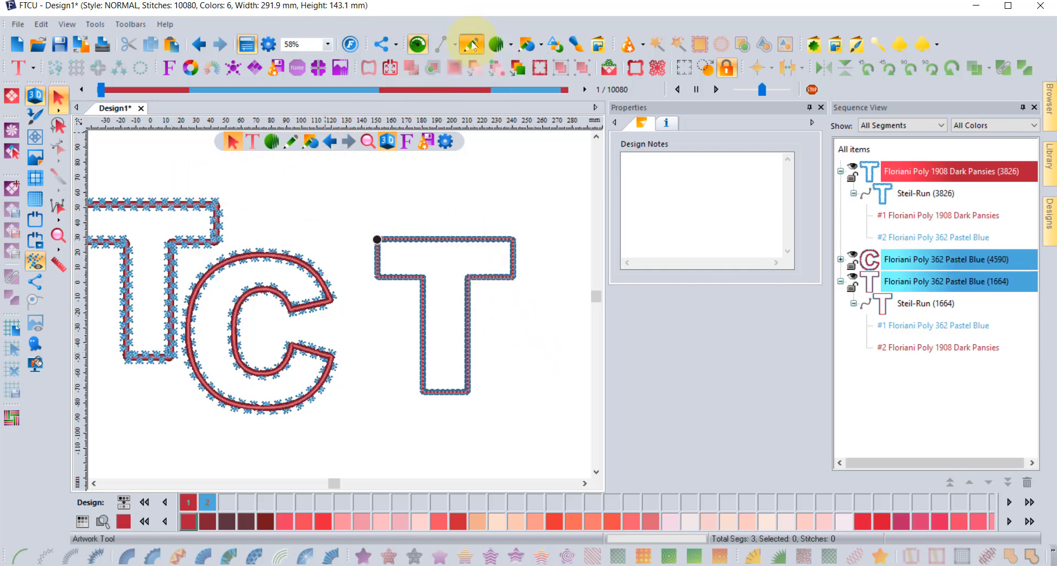
click(411, 195)
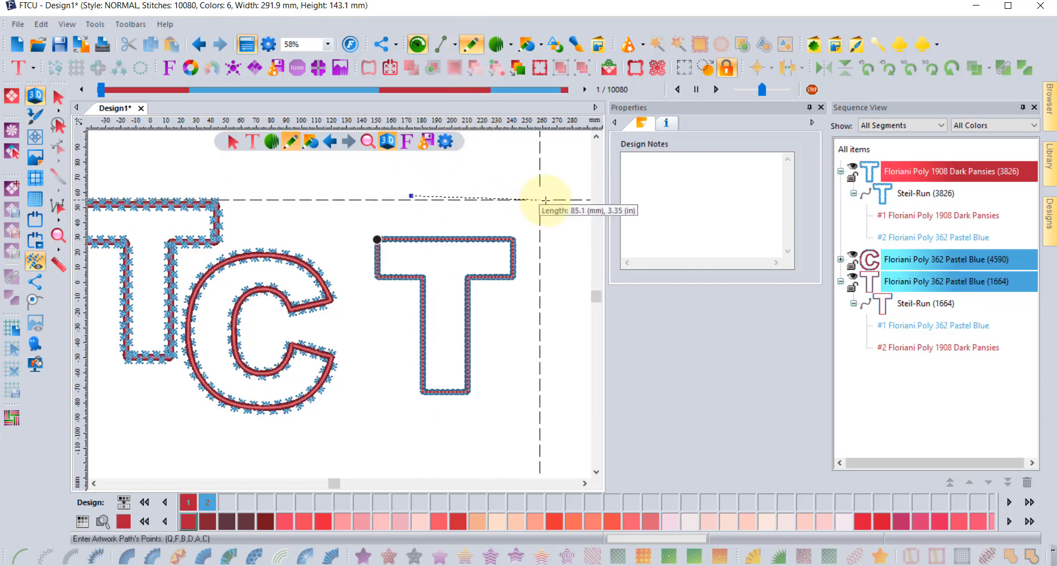
click(551, 202)
key(Return)
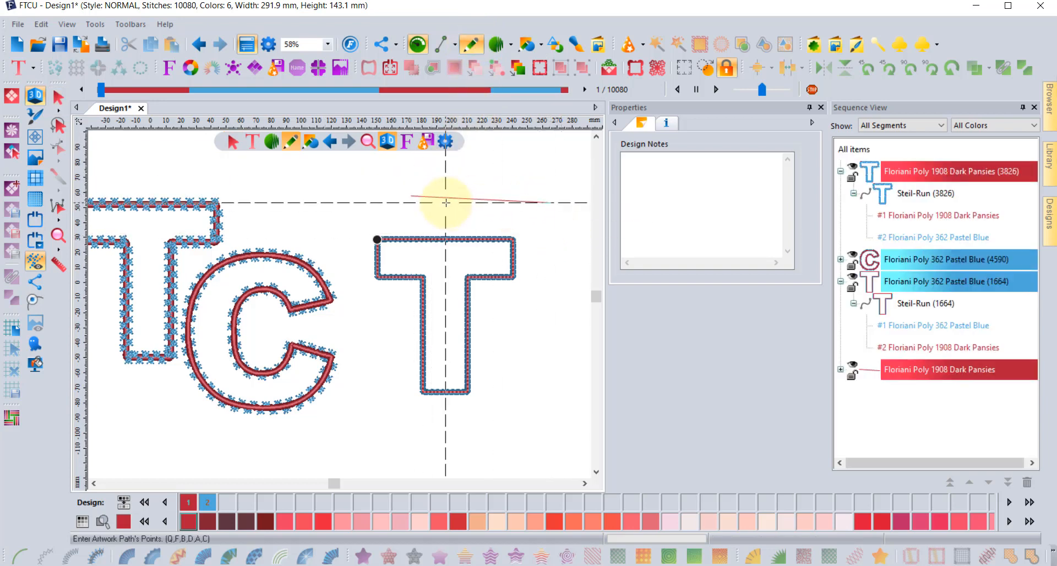
Step: Convert the artwork line above the new T to a Steil stitch
click(57, 102)
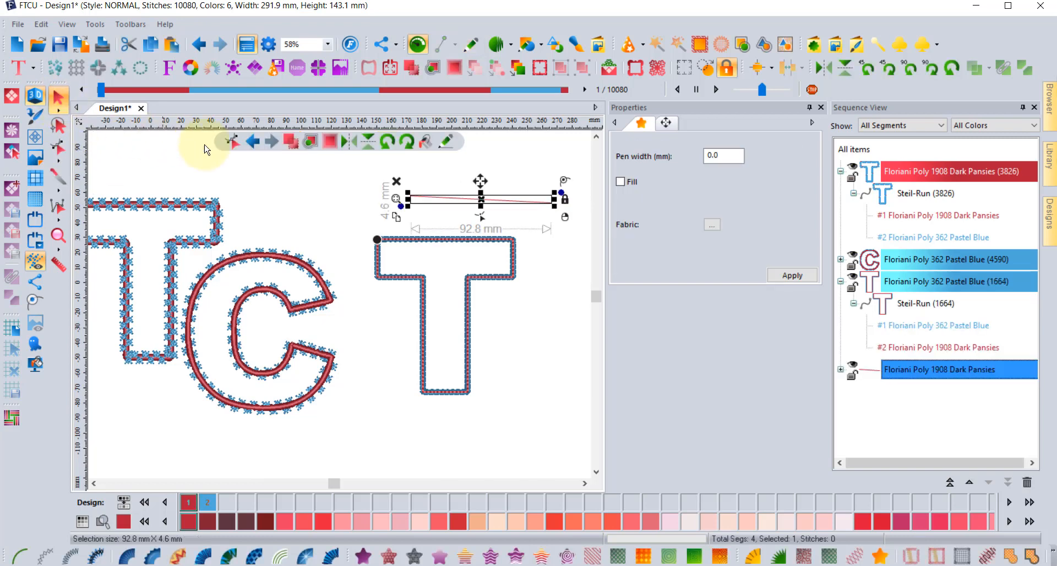
click(67, 557)
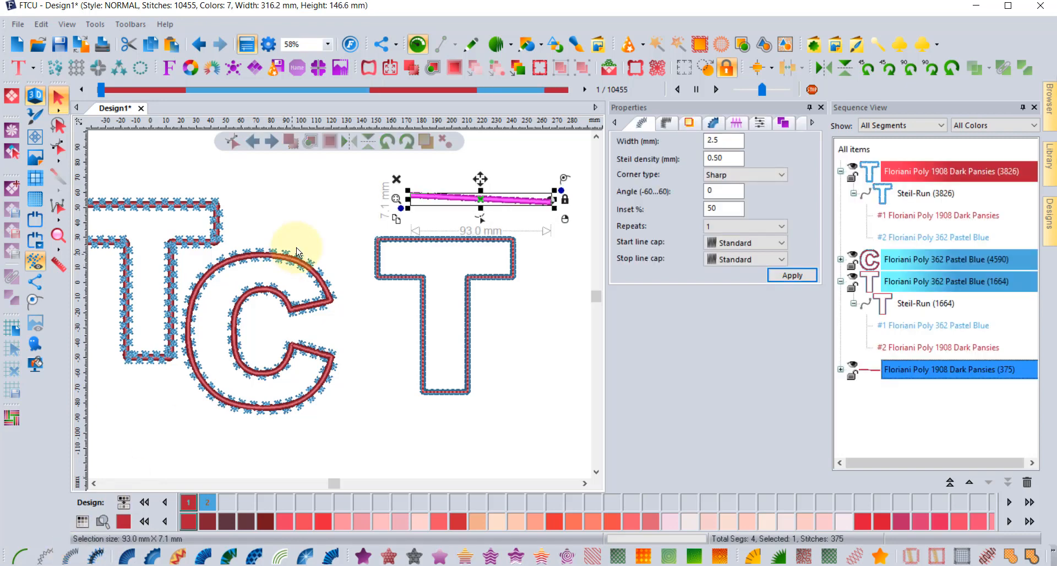
click(545, 238)
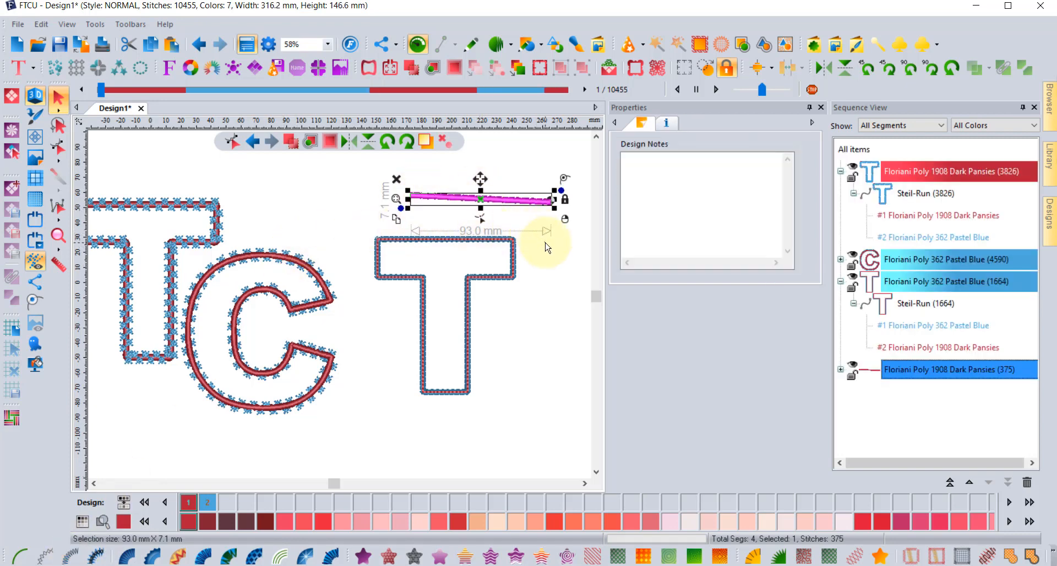
Step: Set the width of the steil line above the new T to 4.0 mm and deselect it
scroll(465, 205, up, 1)
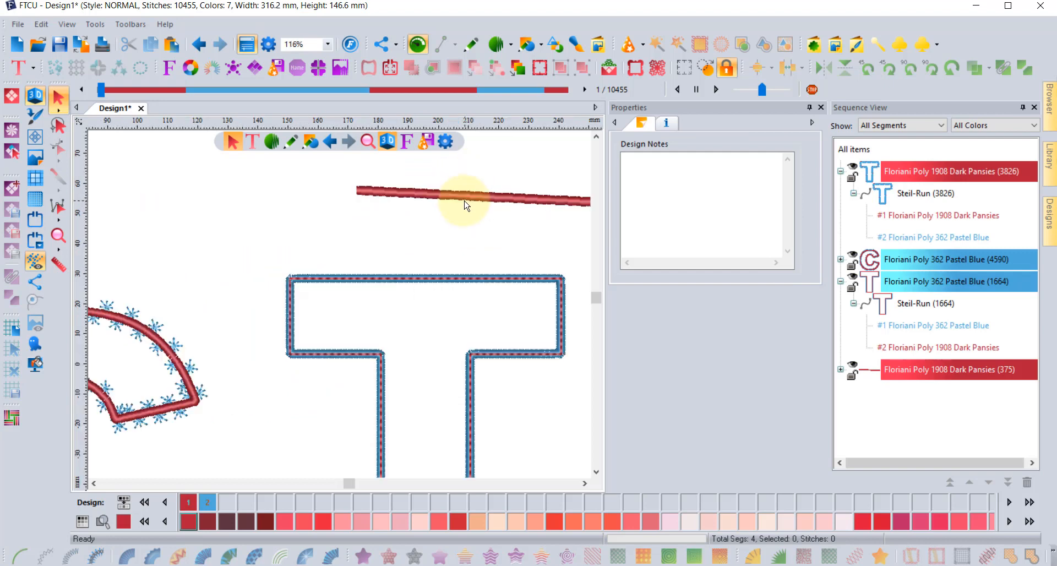
click(584, 483)
click(585, 483)
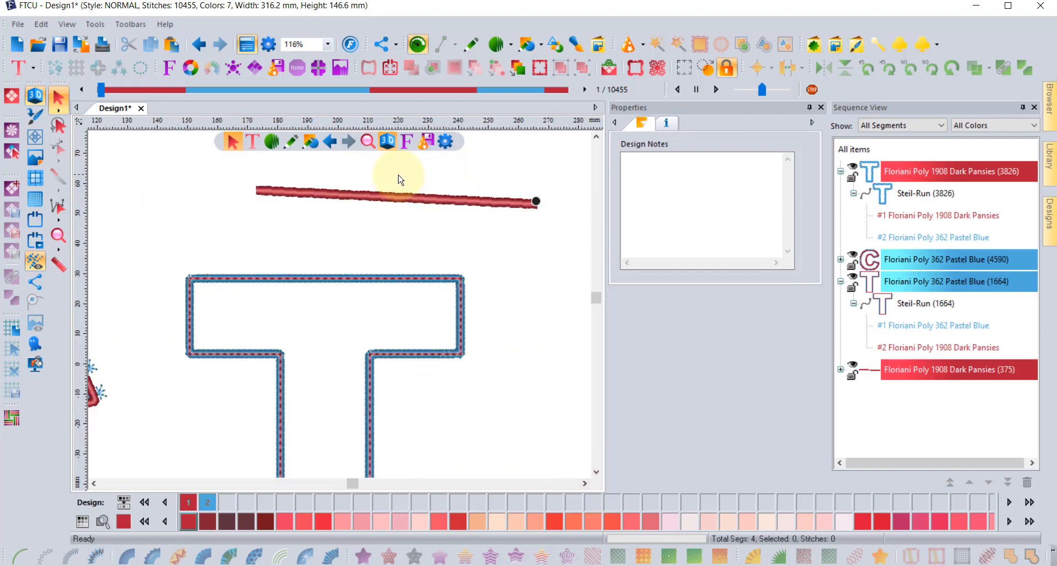
scroll(401, 175, up, 1)
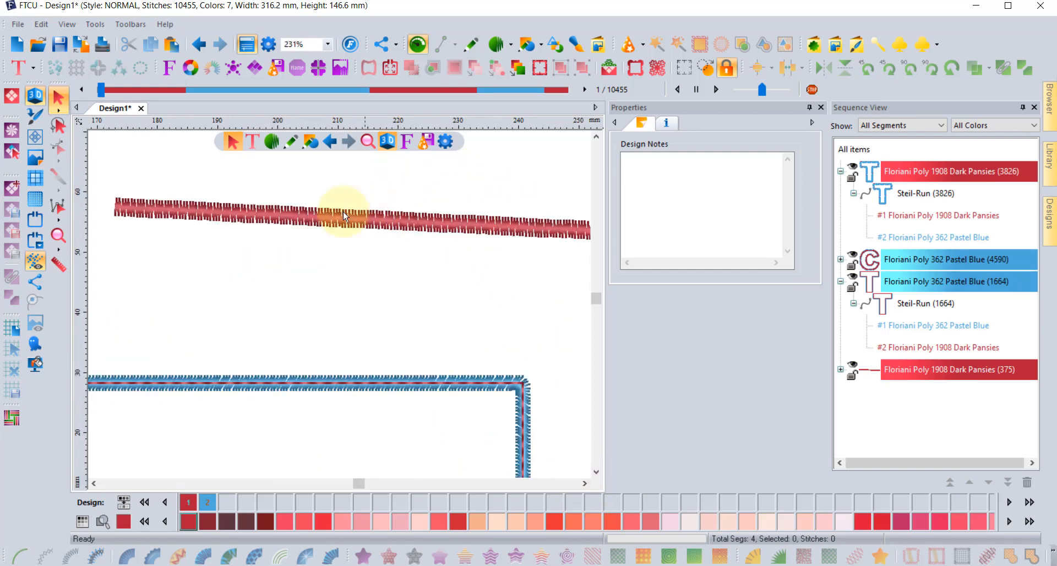
click(392, 220)
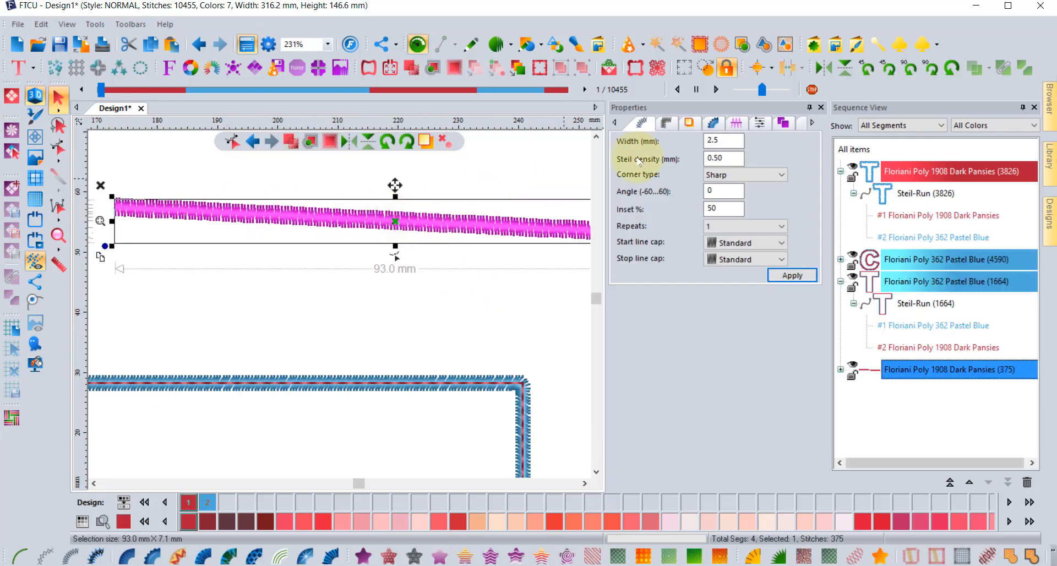
click(721, 141)
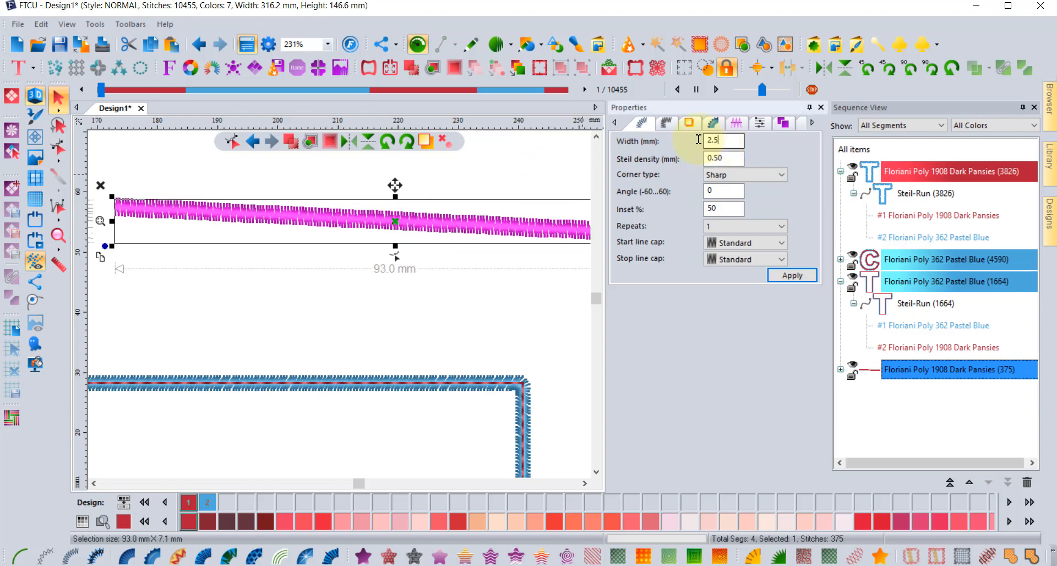
double_click(725, 140)
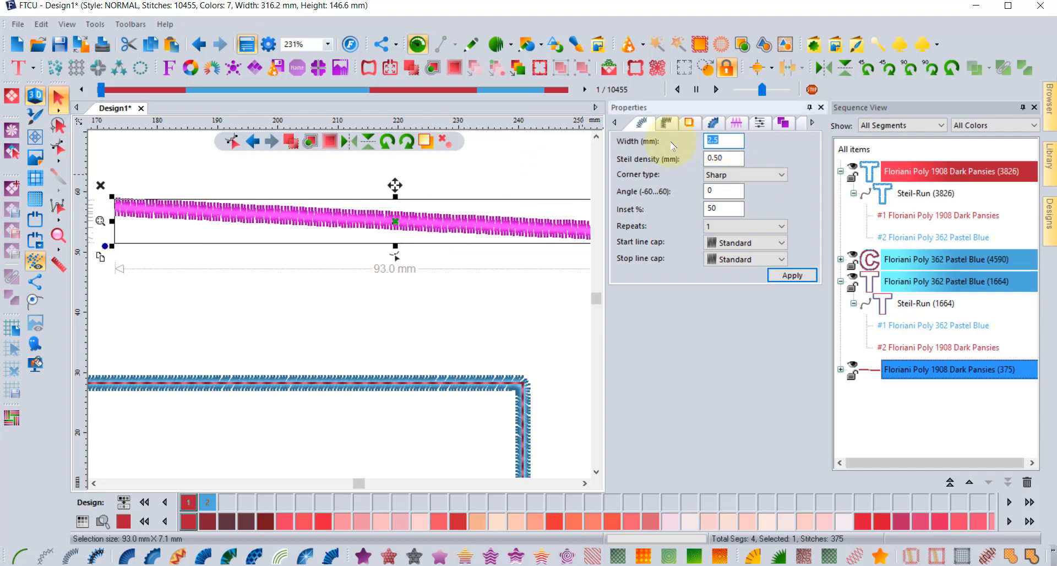
text(4.0)
click(793, 275)
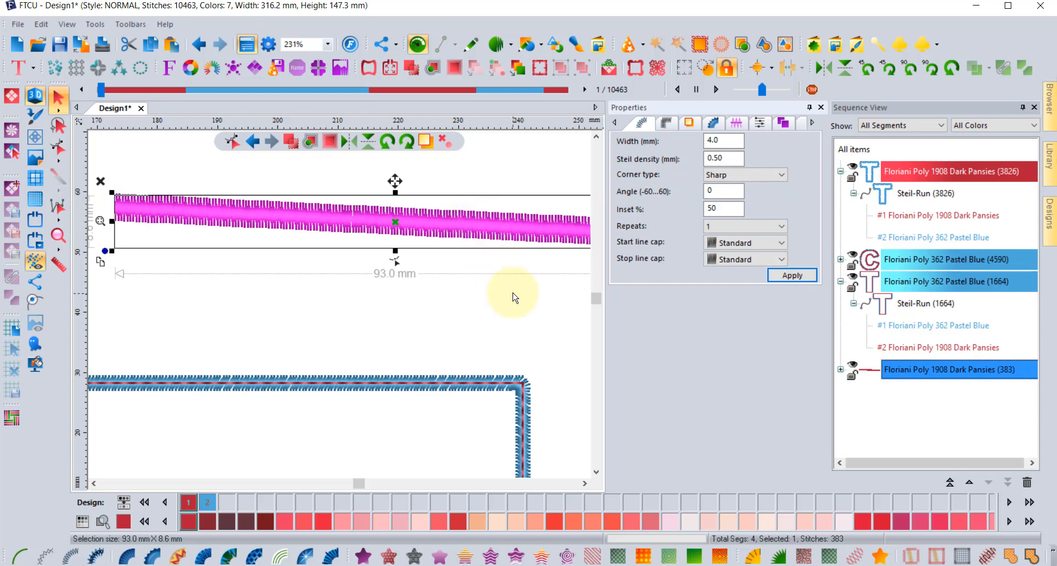
click(518, 317)
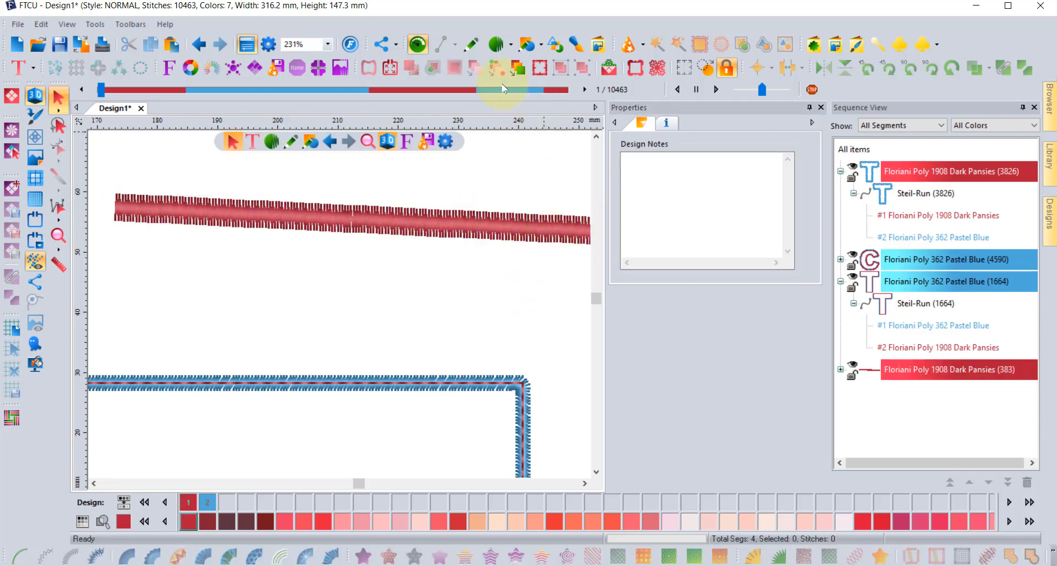
Step: Draw an open six-point artwork path about 49.5 mm by 13.6 mm between the steil line and the new T
click(470, 44)
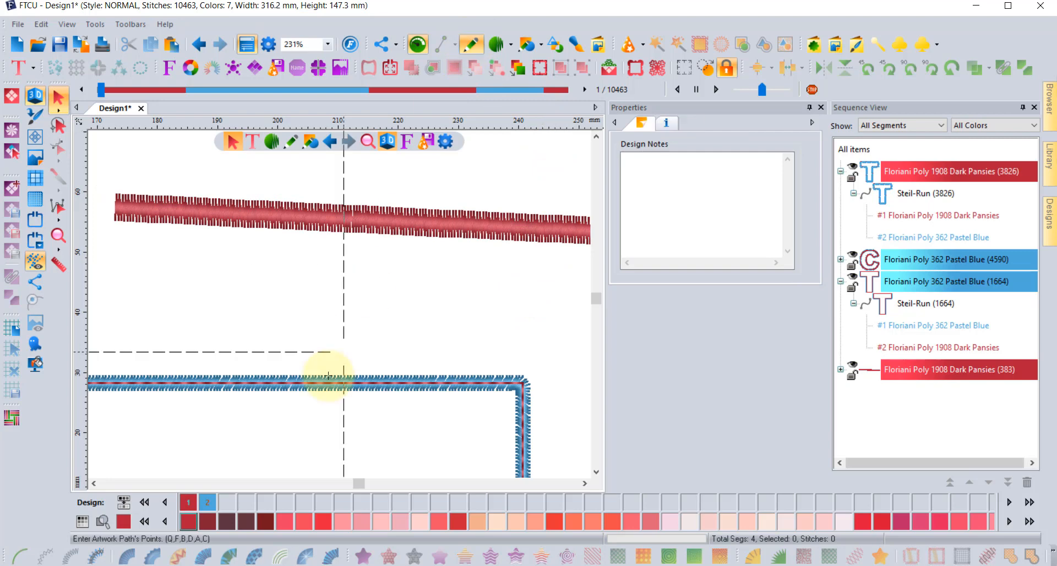
click(262, 270)
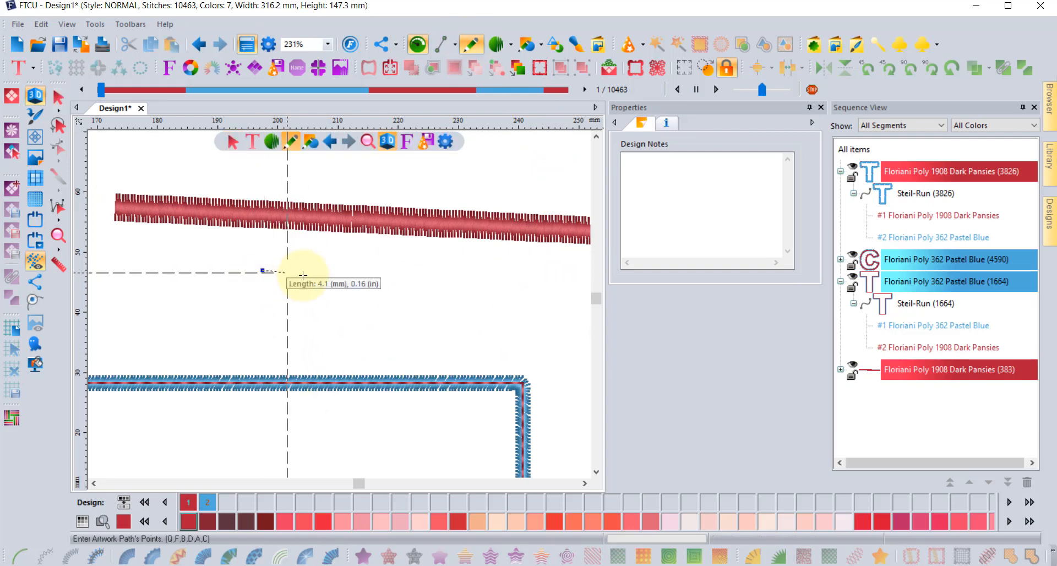
click(424, 255)
click(555, 277)
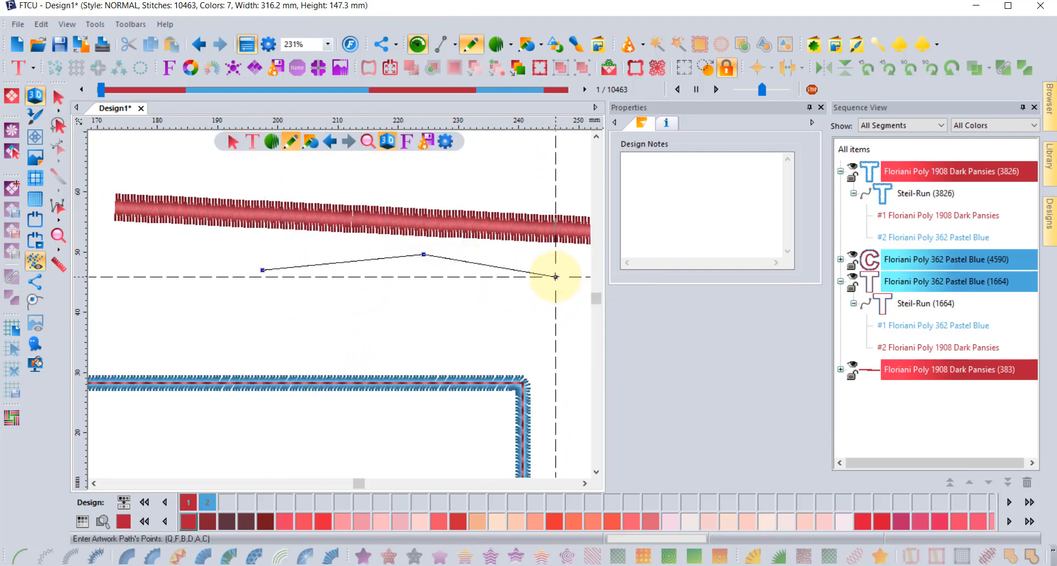
click(552, 307)
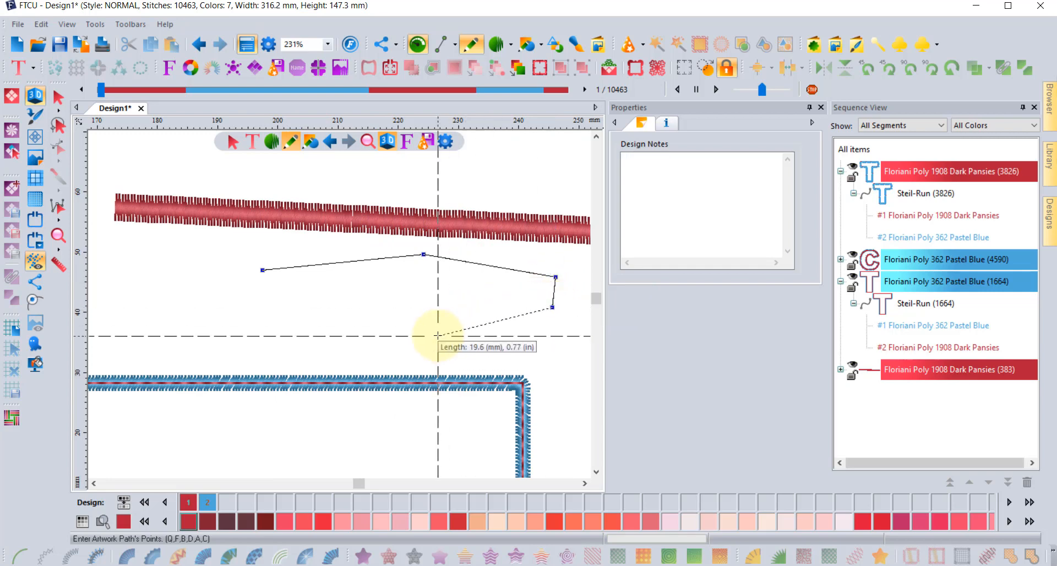
click(437, 336)
click(257, 289)
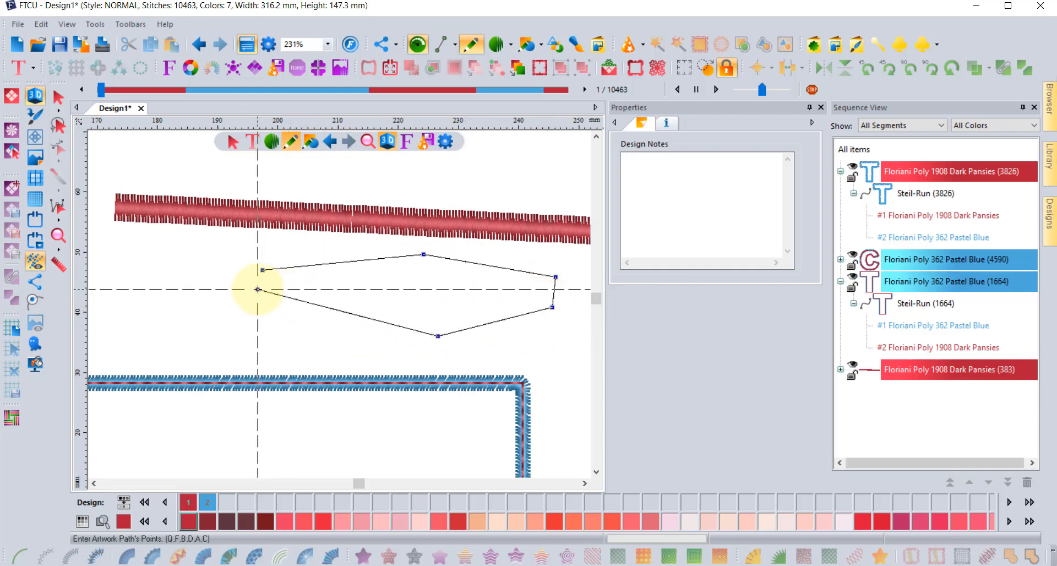
key(Return)
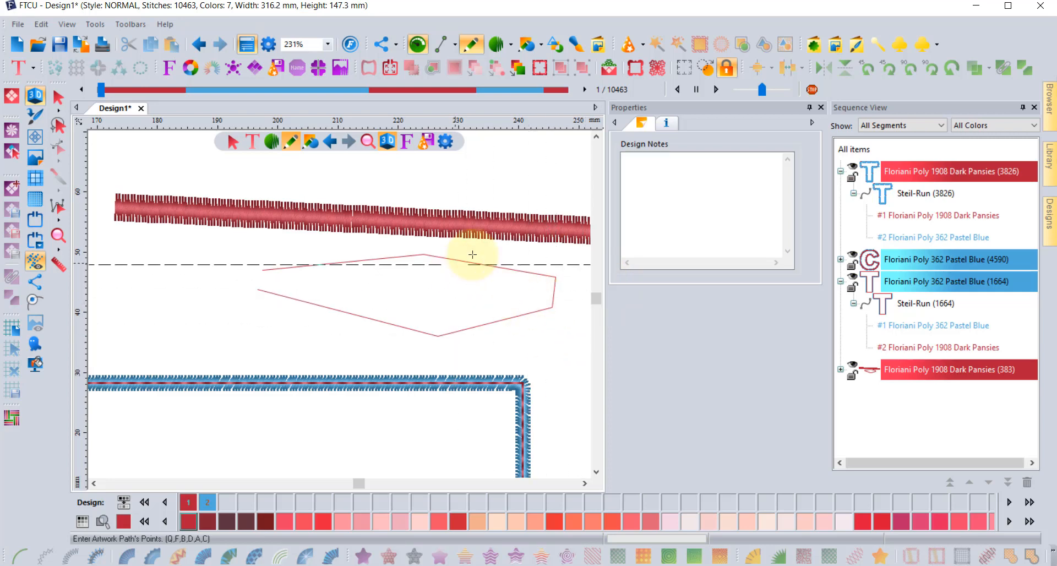
Step: Close the open end of the new six-point artwork path and deselect it
click(58, 98)
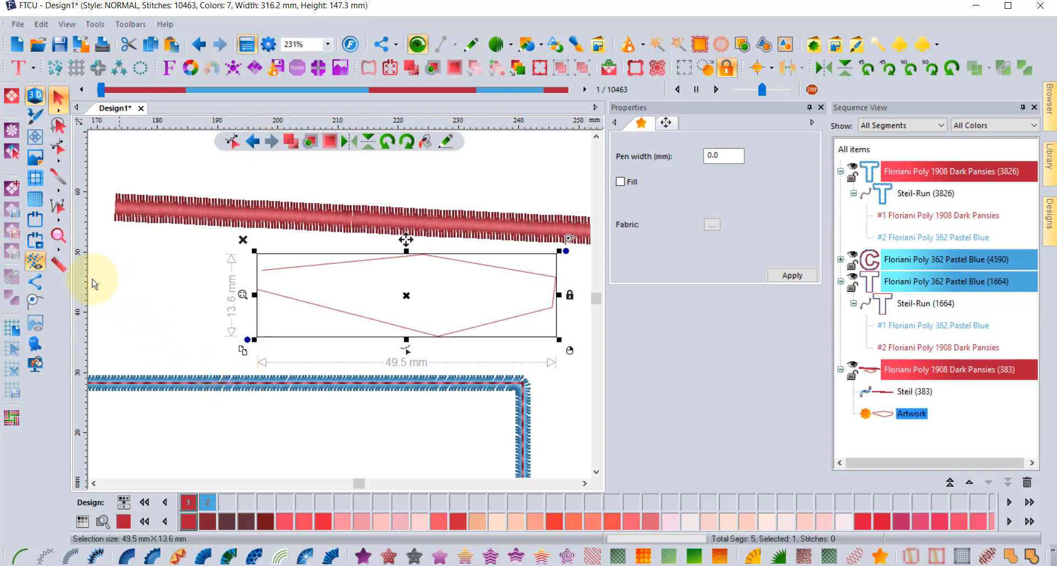
click(35, 302)
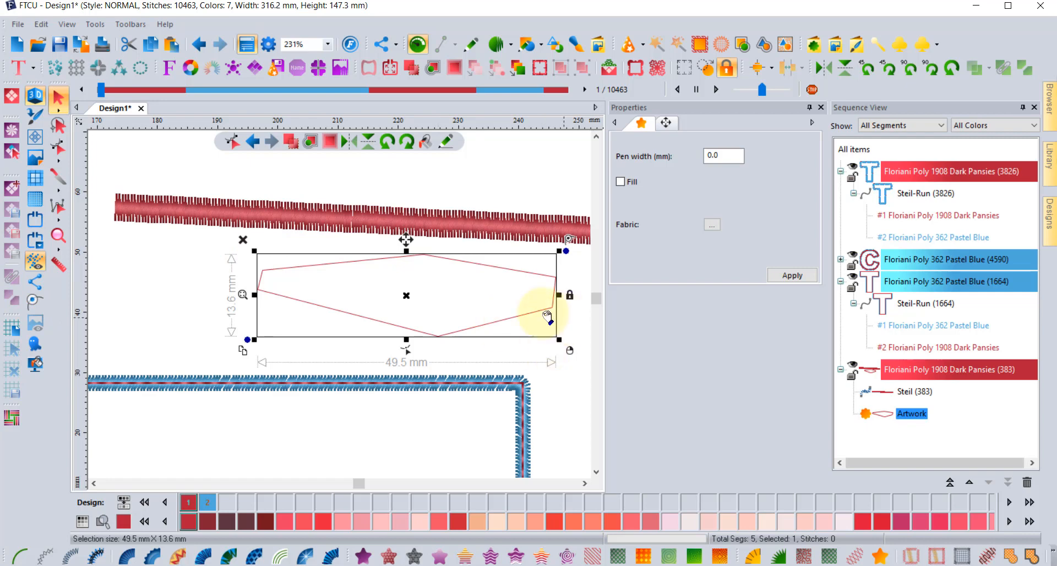
click(220, 272)
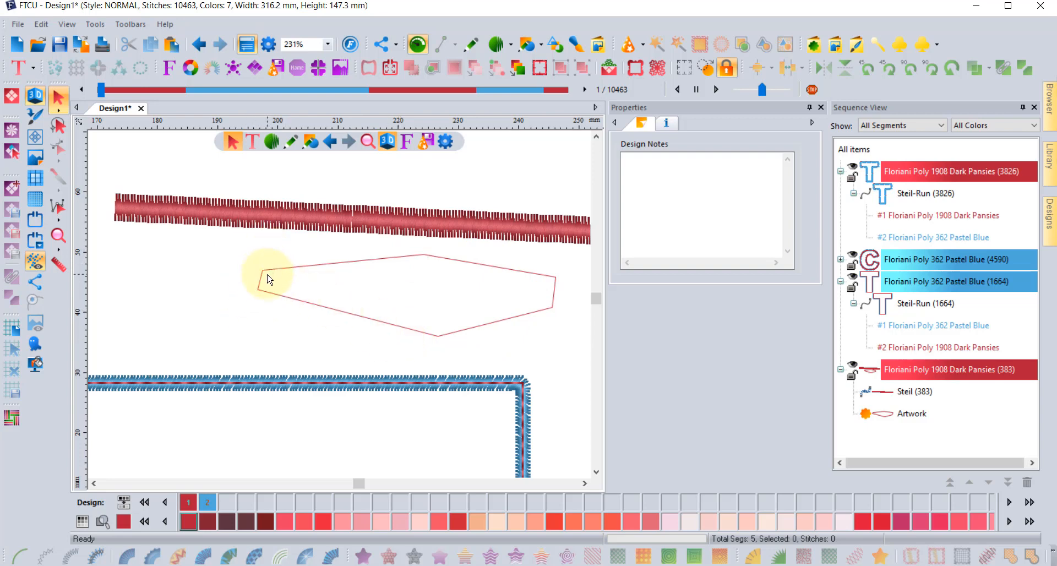
Step: Convert the closed six-point artwork shape to a Satin Path and deselect it
click(445, 257)
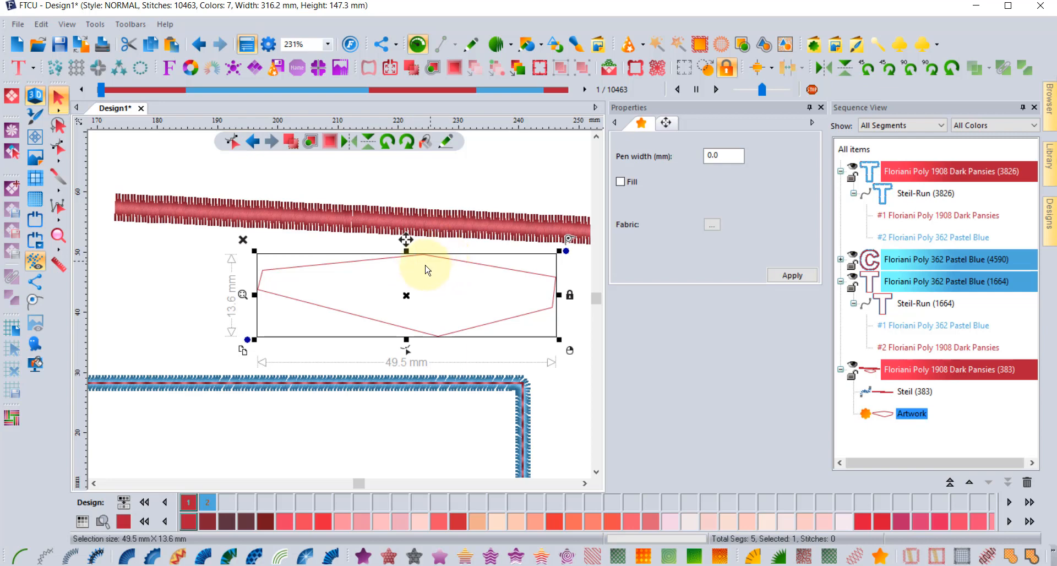
click(330, 558)
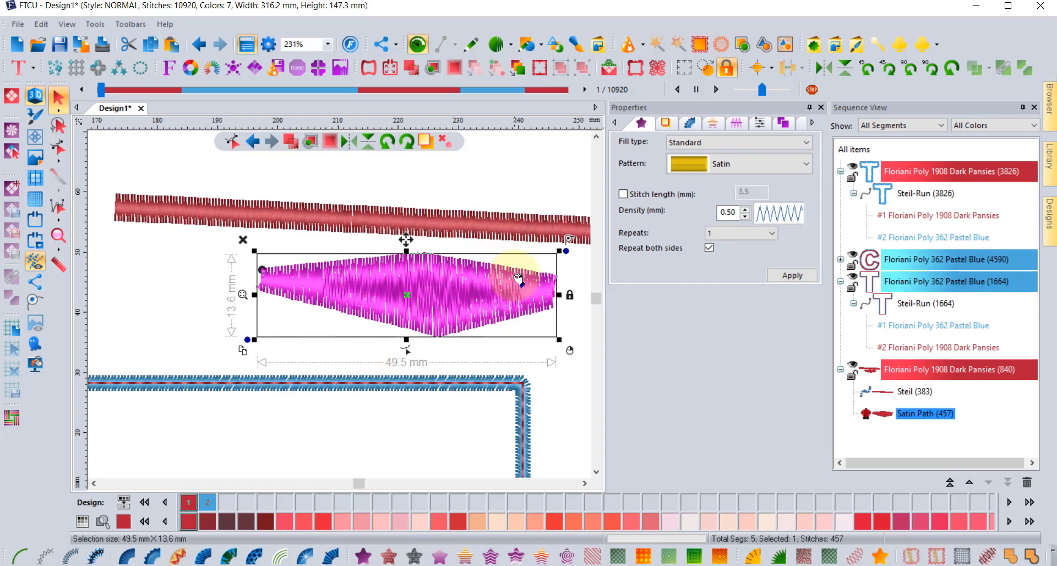
click(562, 417)
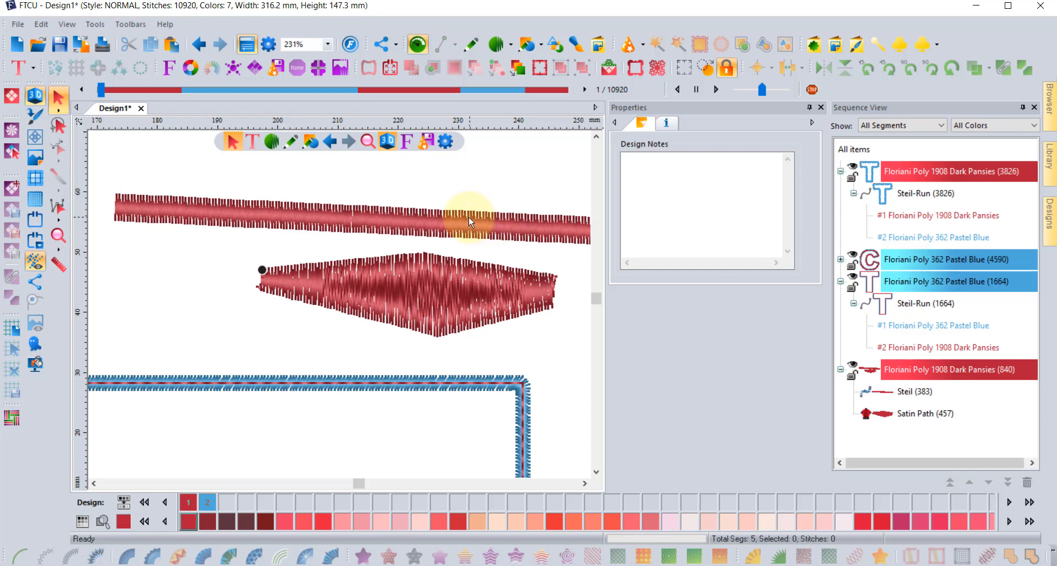
Step: Compare the quality control type and stitch length limits of the steil line with those of the satin shape
click(443, 215)
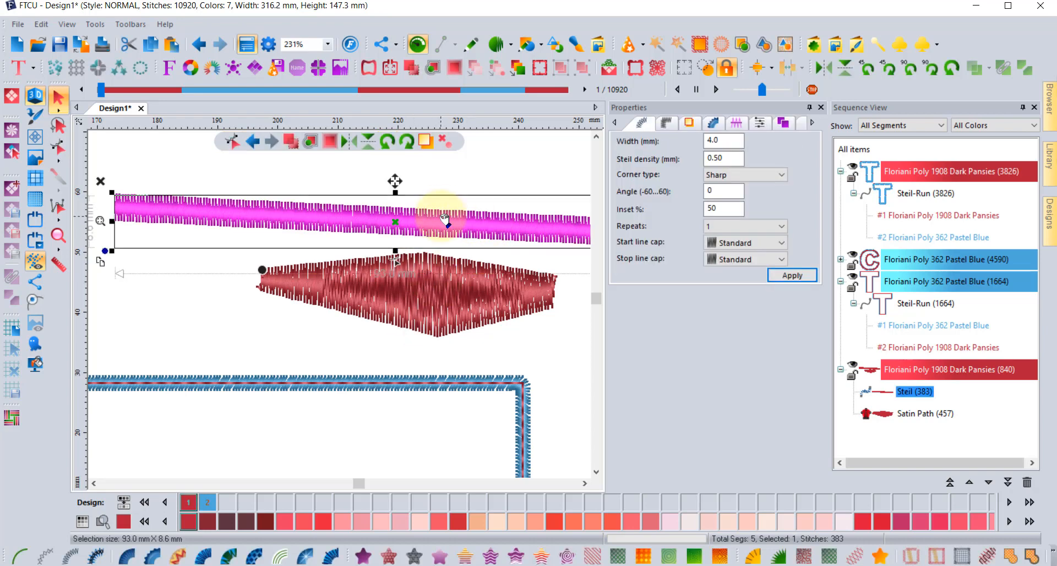
click(759, 122)
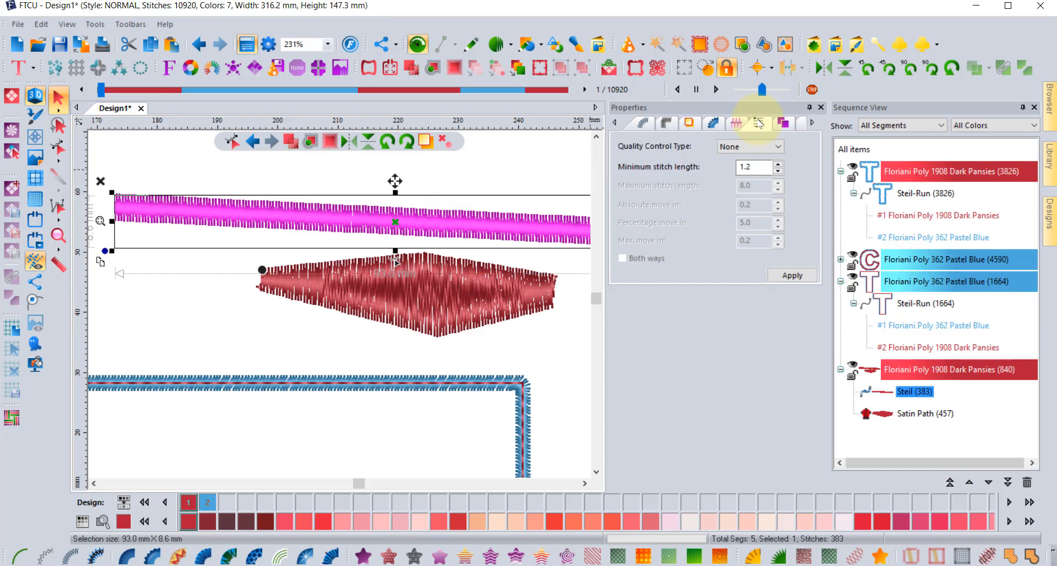
click(742, 148)
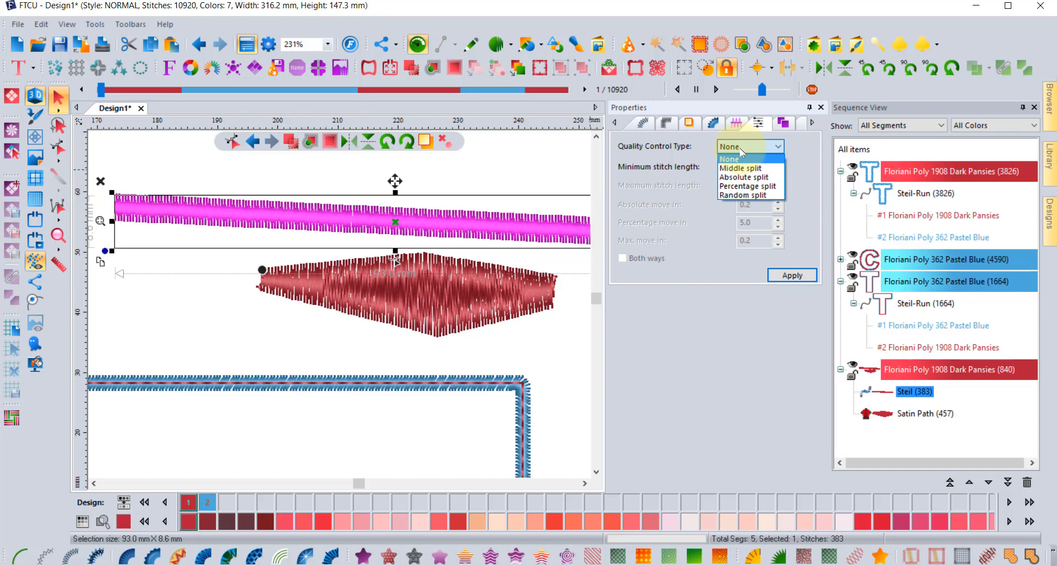
click(741, 149)
click(506, 307)
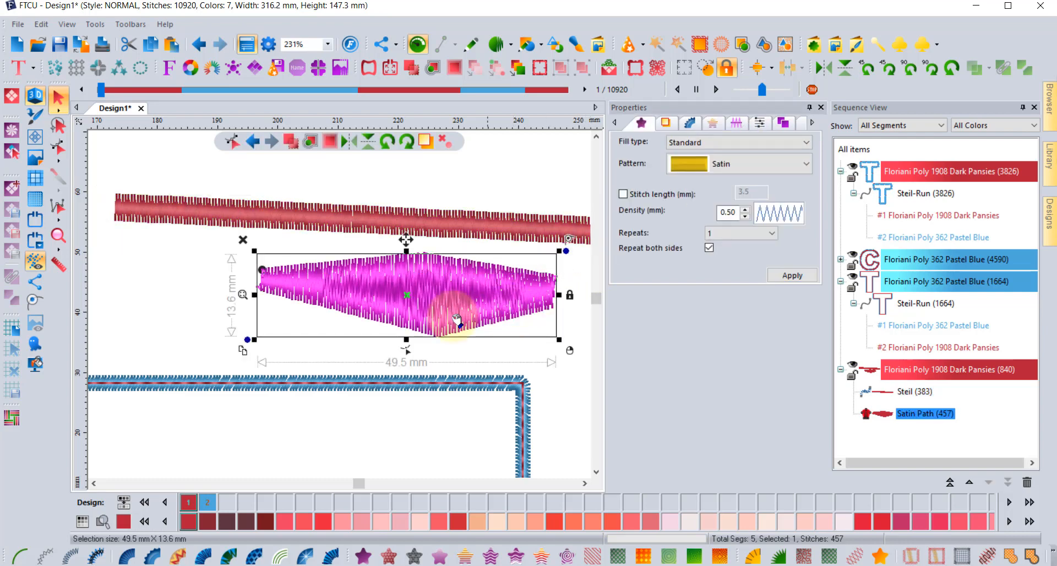
click(758, 122)
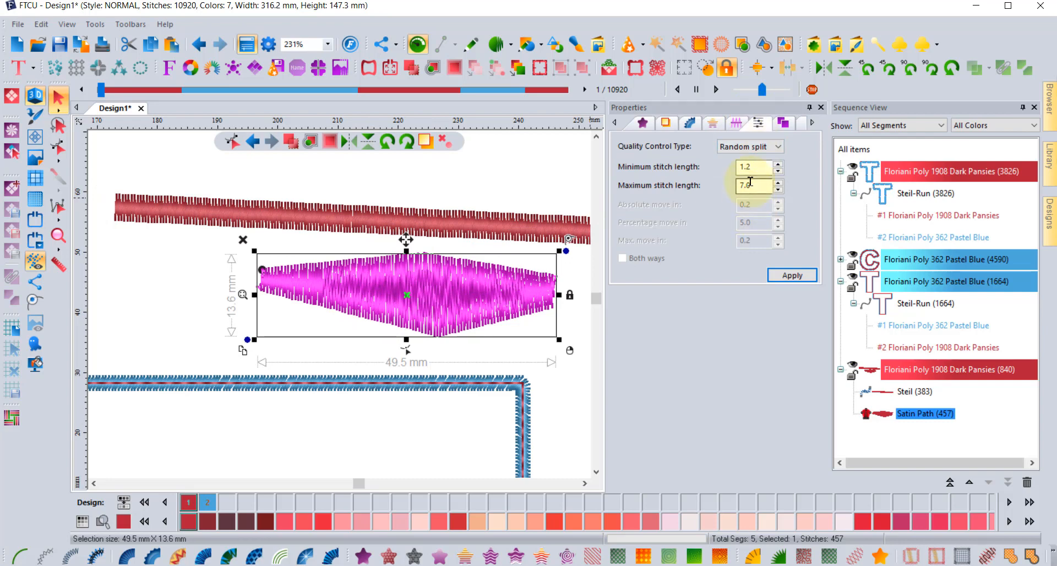
click(110, 295)
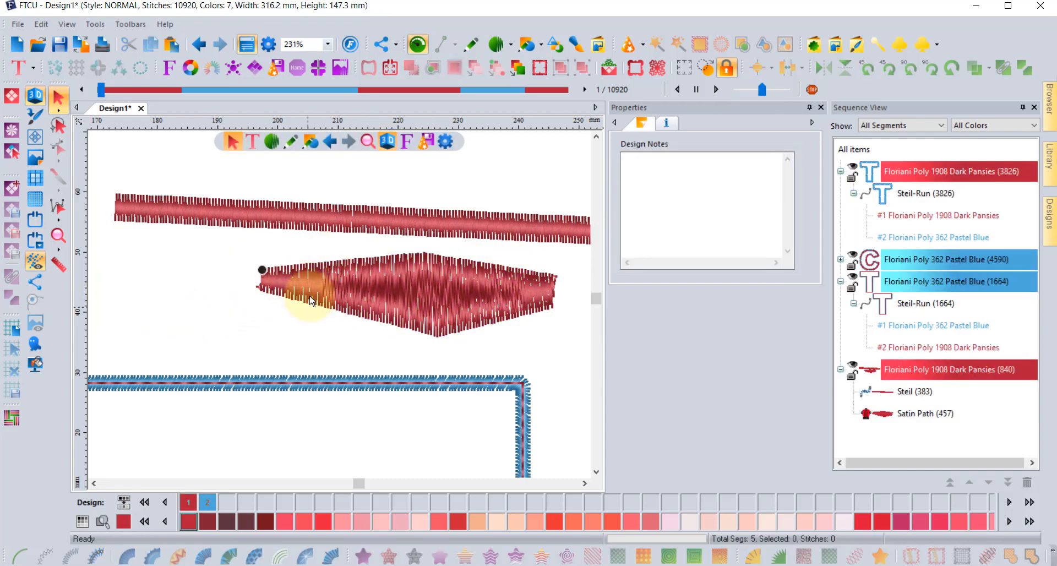
Step: Set the satin shape's quality control type to Middle split and apply it
scroll(324, 266, up, 1)
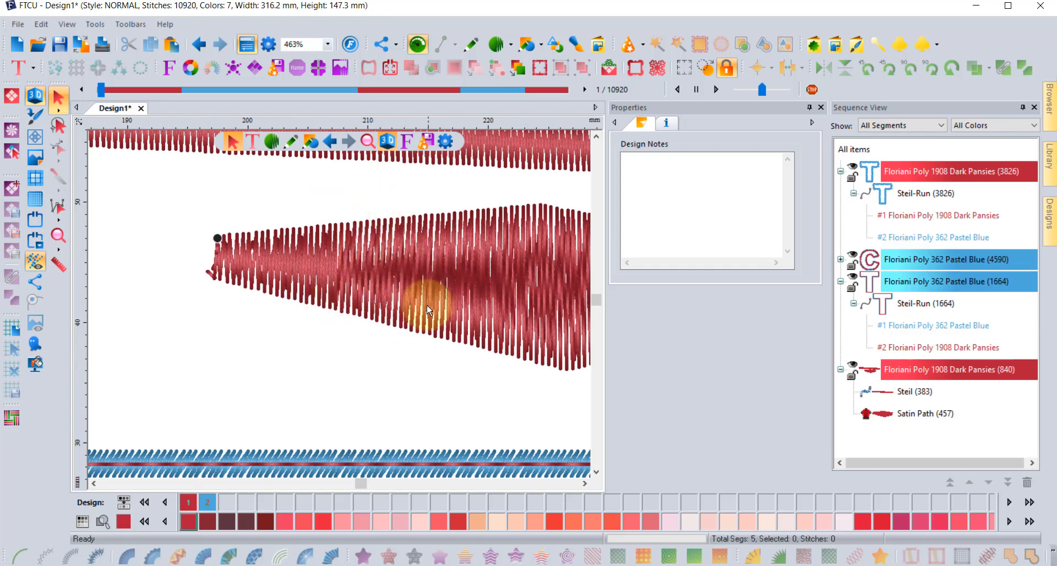
click(483, 263)
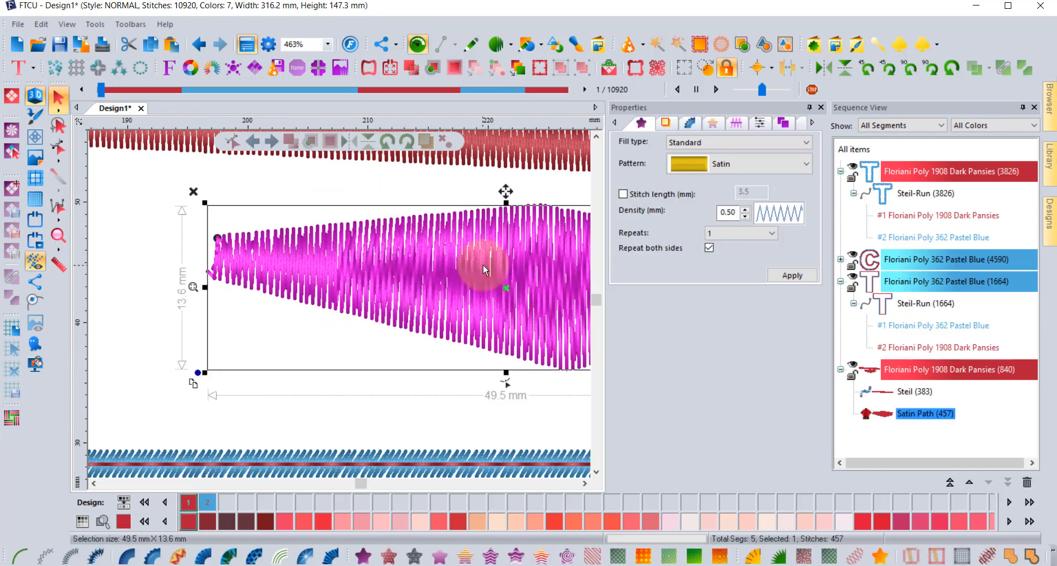
click(760, 122)
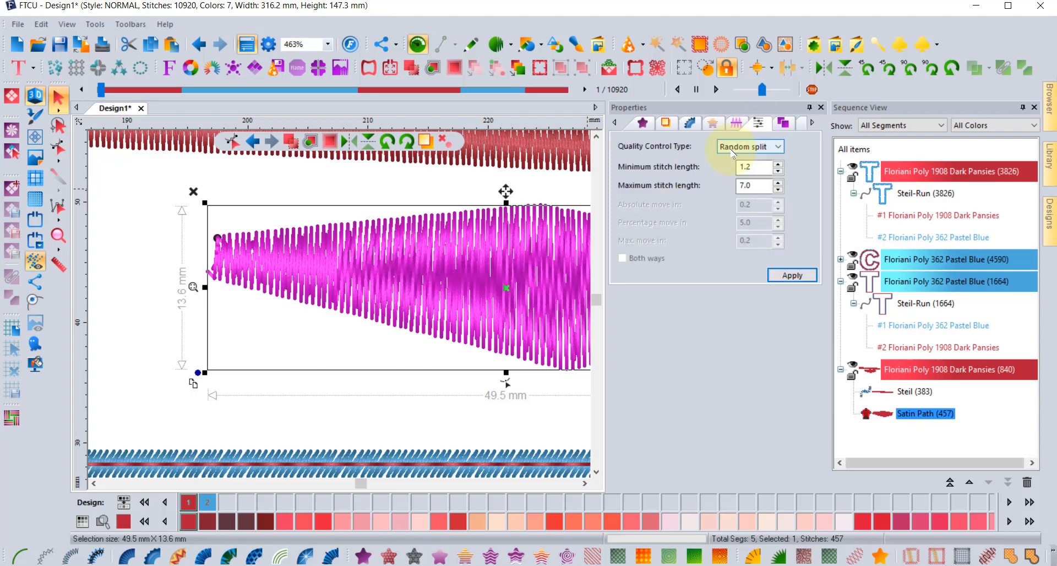
click(754, 147)
click(753, 169)
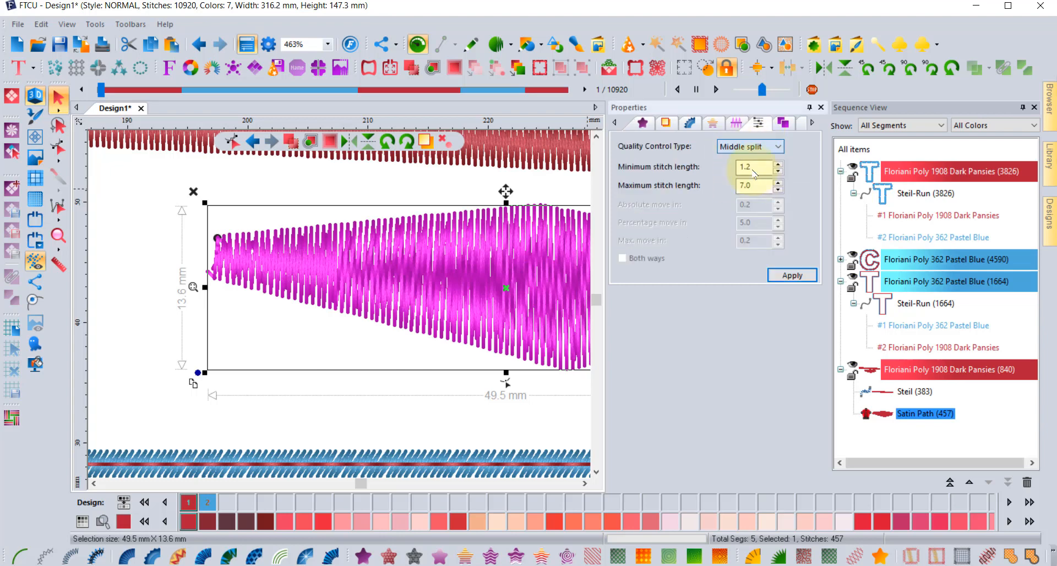
click(792, 275)
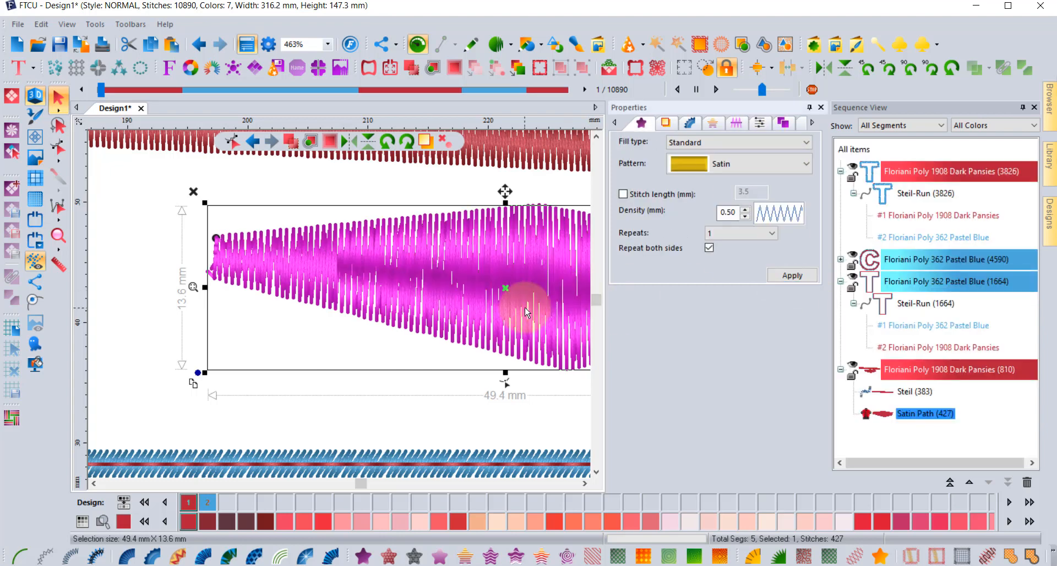
Step: Review the whole satin shape together with its fill pattern choice and quality control settings
scroll(526, 306, down, 1)
click(585, 487)
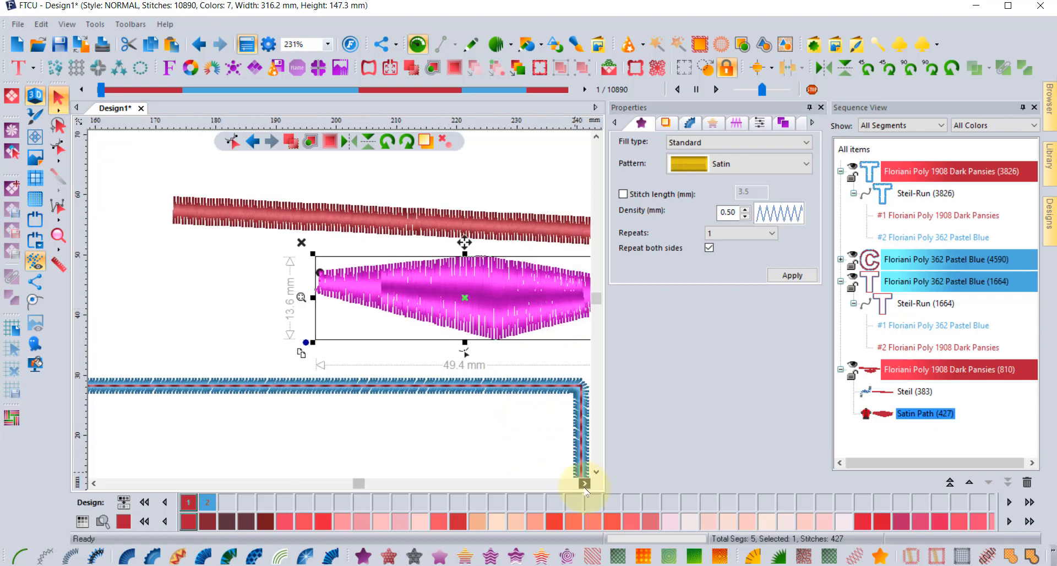
click(585, 486)
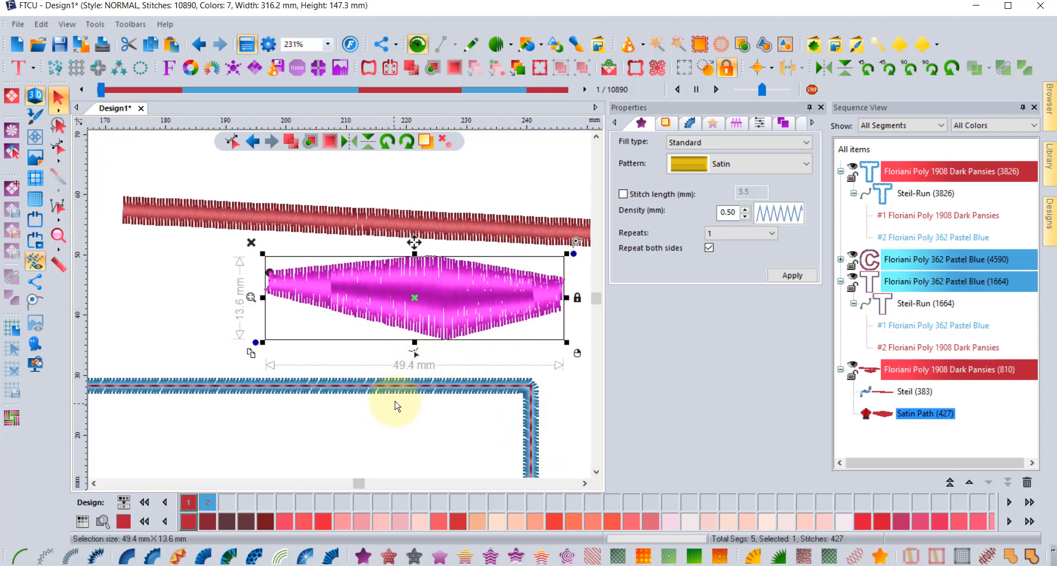
click(725, 165)
click(724, 165)
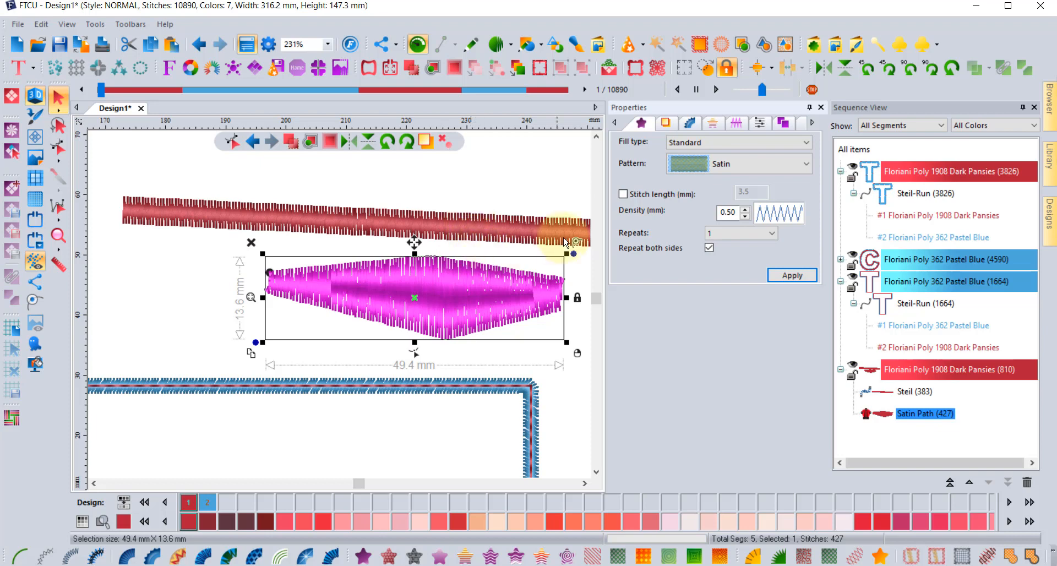
click(759, 122)
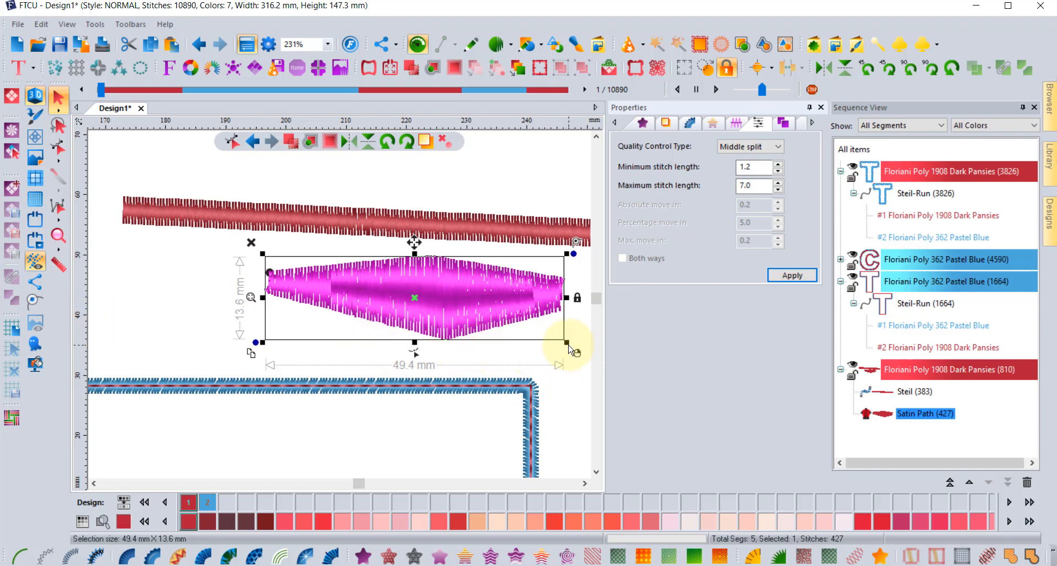
Step: Scale the satin shape down to about 36 mm by 4.5 mm below the steil line and deselect it
drag(566, 342, 436, 305)
drag(350, 305, 530, 279)
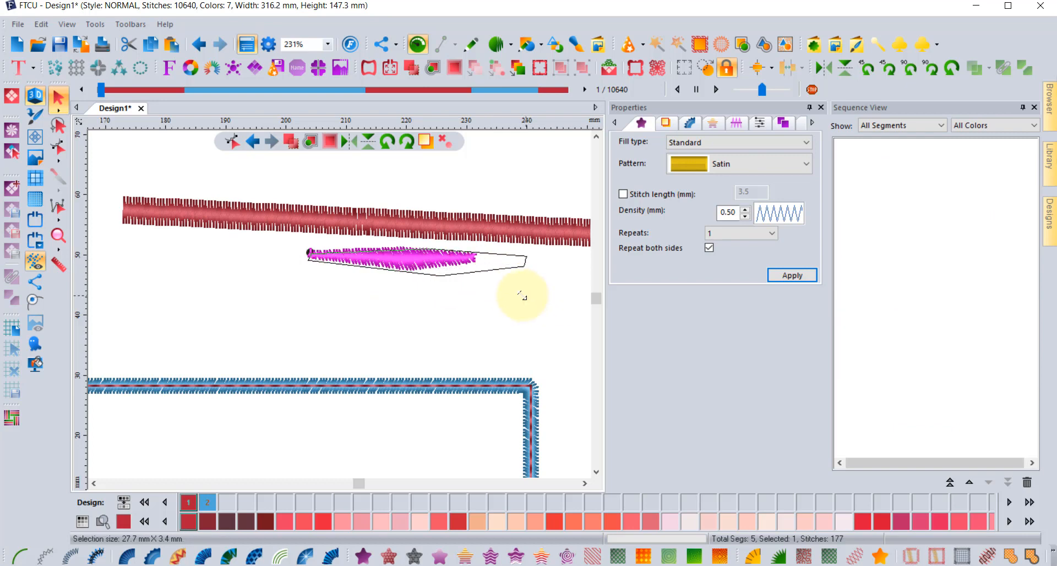
click(454, 361)
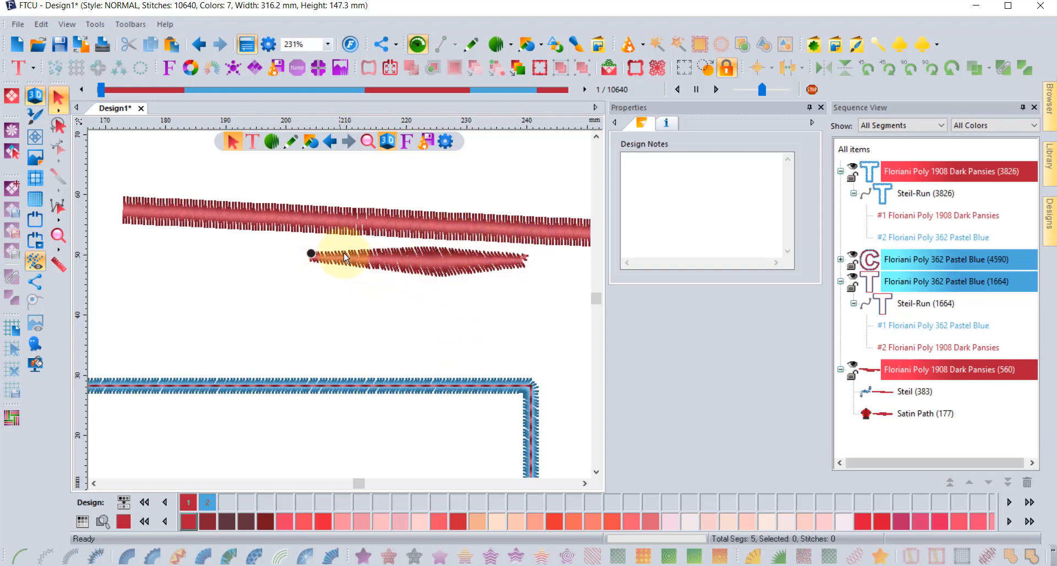
Step: Edit the satin shape's rightmost inclination line so it slants the opposite way, and regenerate the stitches
click(473, 268)
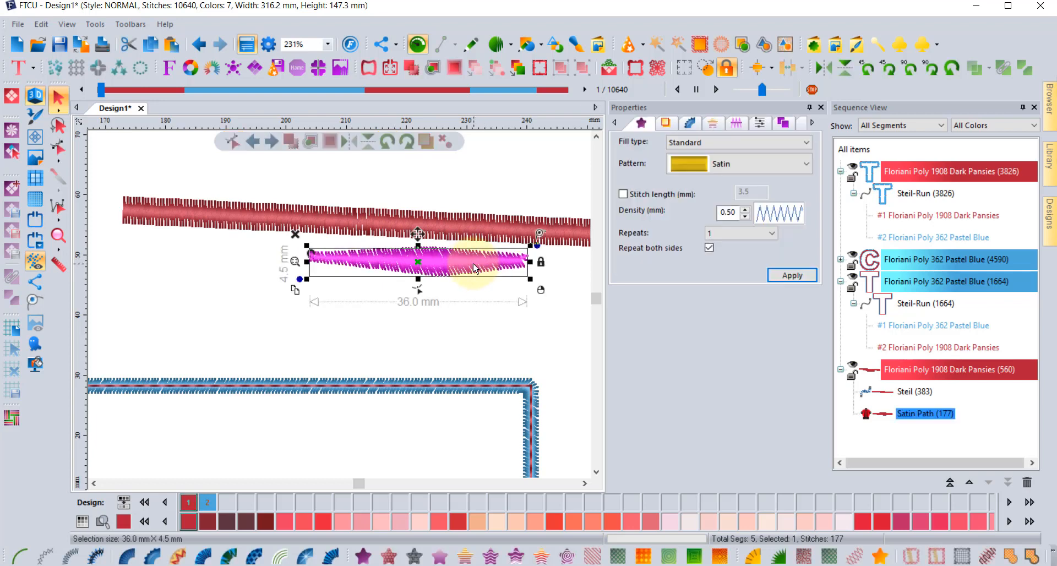
click(57, 147)
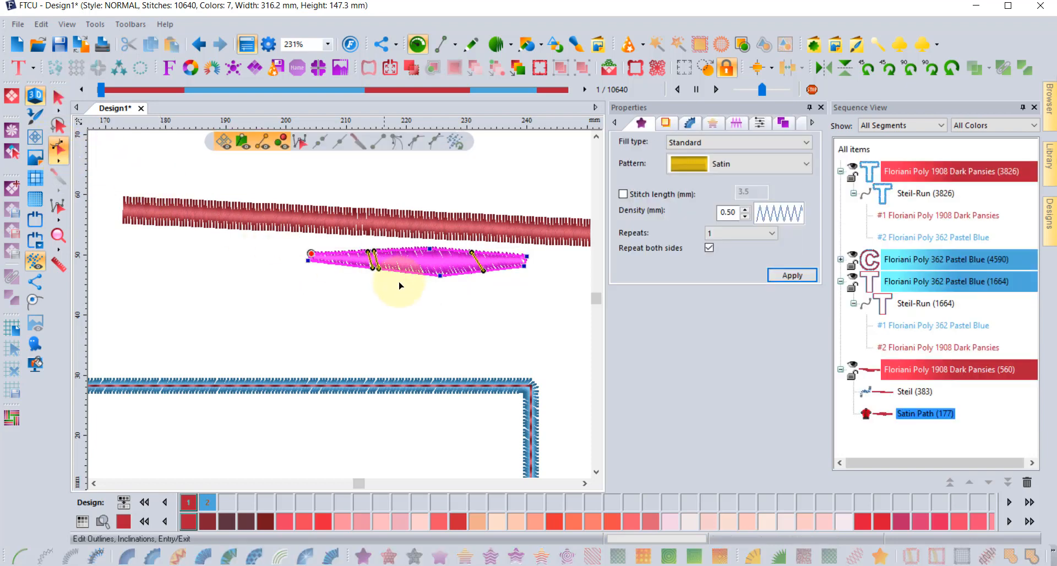
scroll(404, 253, up, 2)
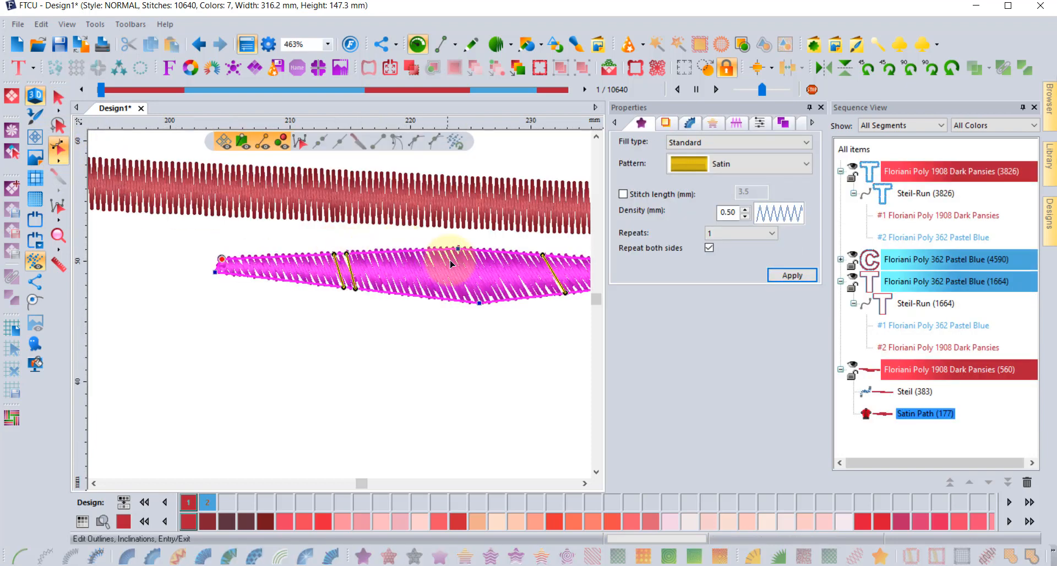
click(584, 483)
click(584, 483)
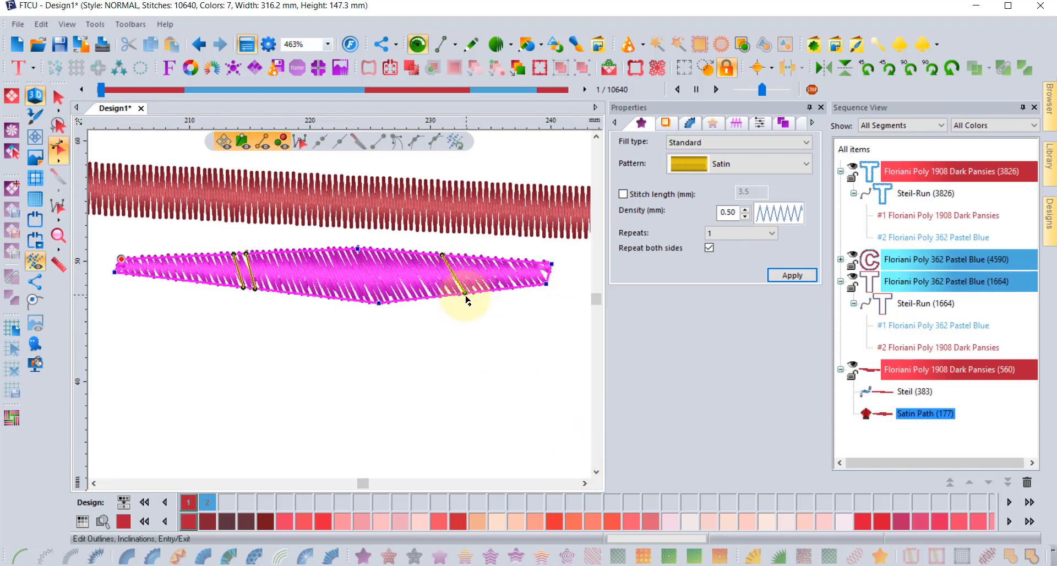
drag(466, 299, 417, 298)
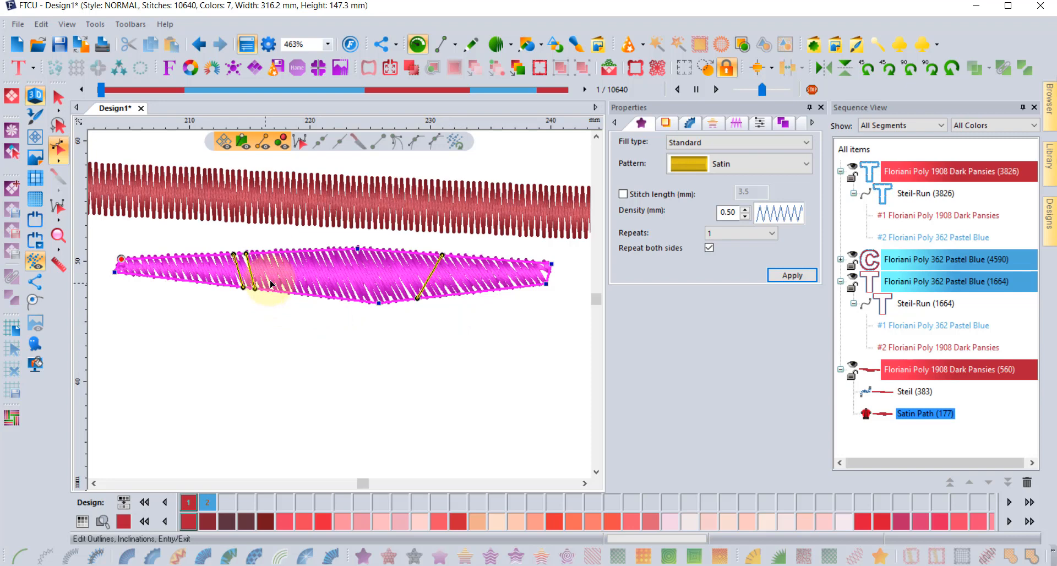
right_click(285, 271)
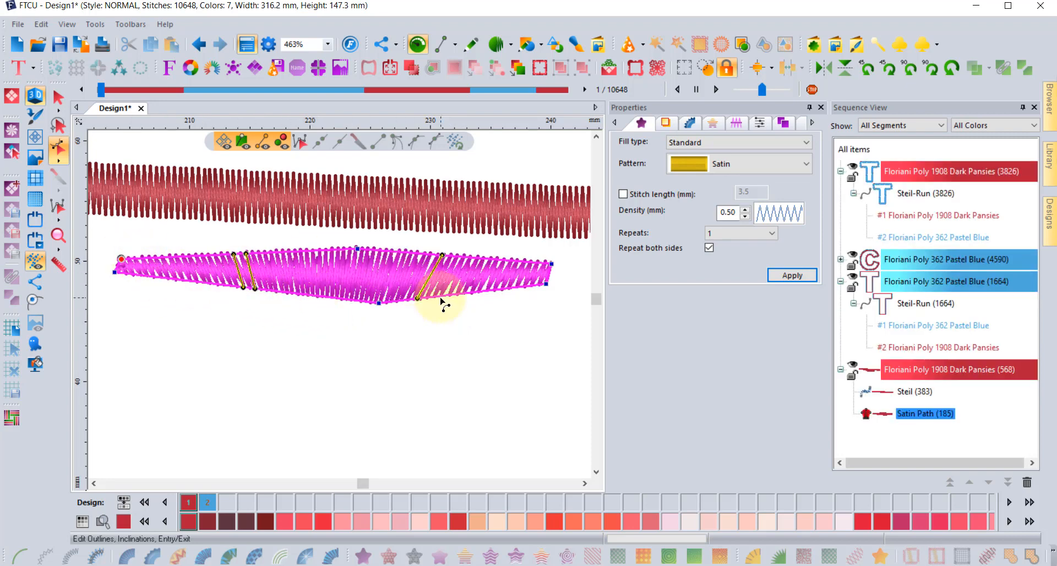
Step: Finish editing the satin shape's outline and set the plain steil line's stitch angle to 25
scroll(443, 303, down, 2)
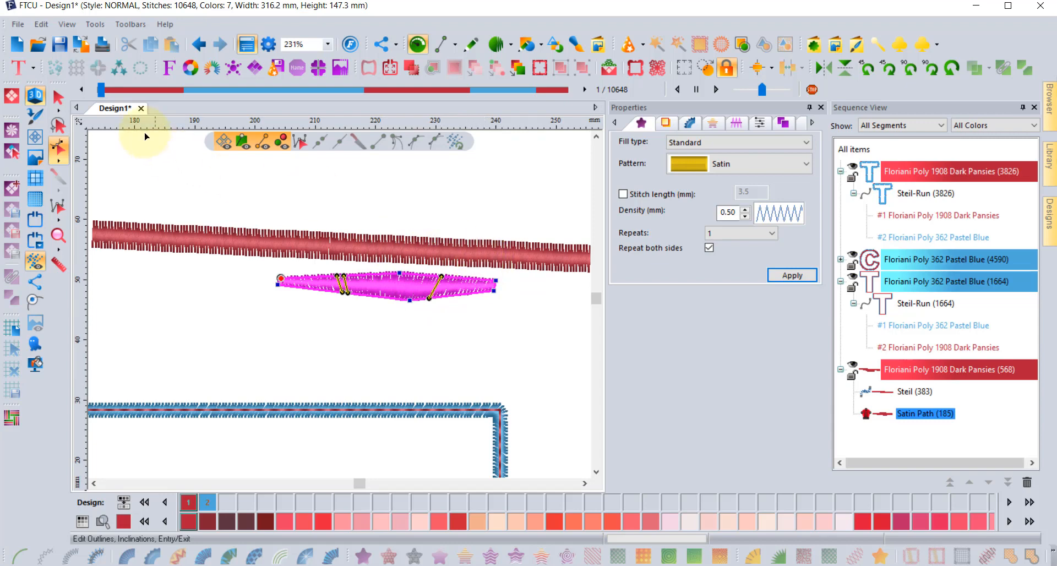
click(58, 98)
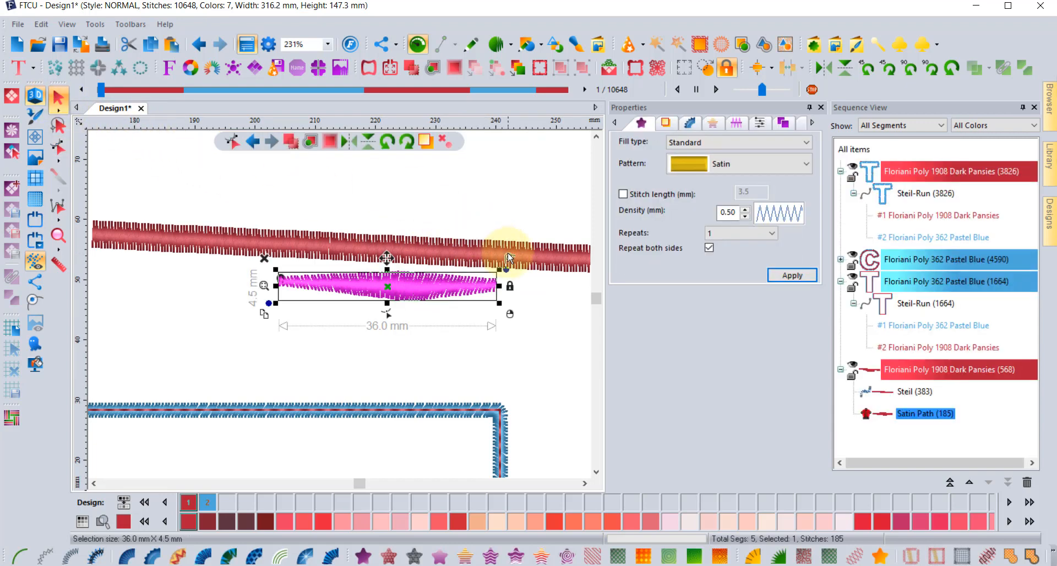
key(Escape)
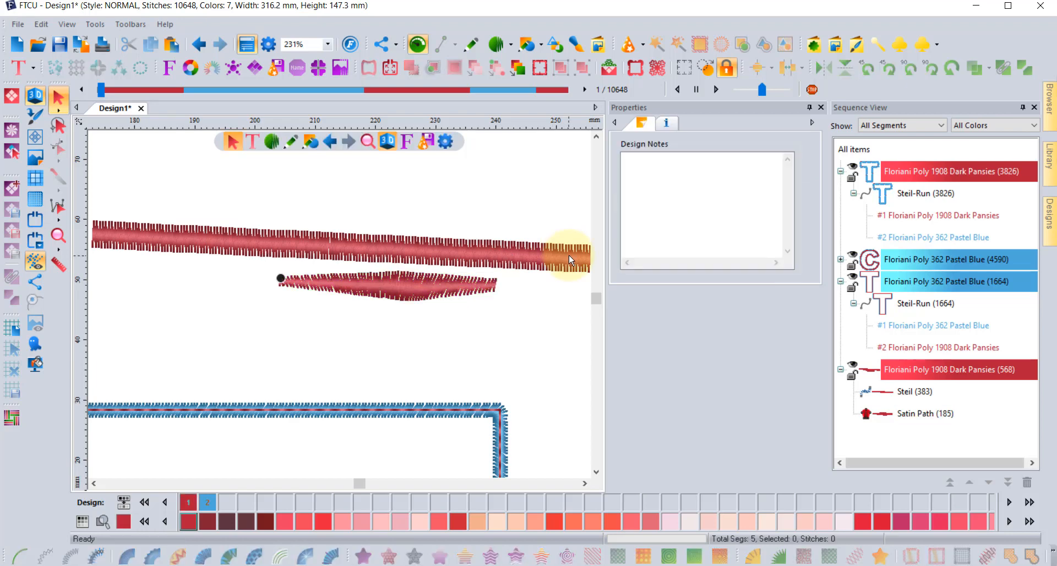
click(498, 255)
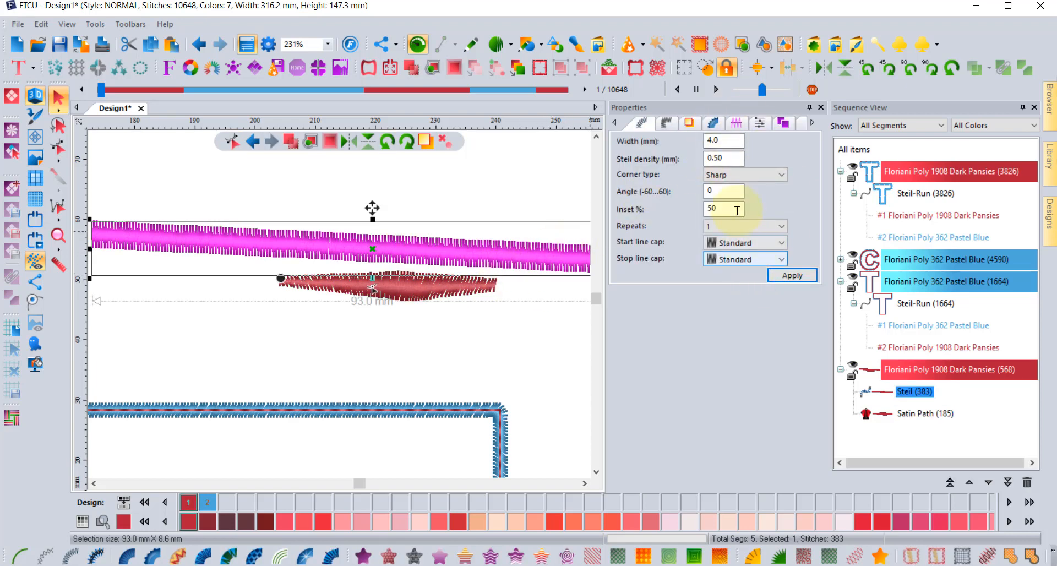
double_click(721, 191)
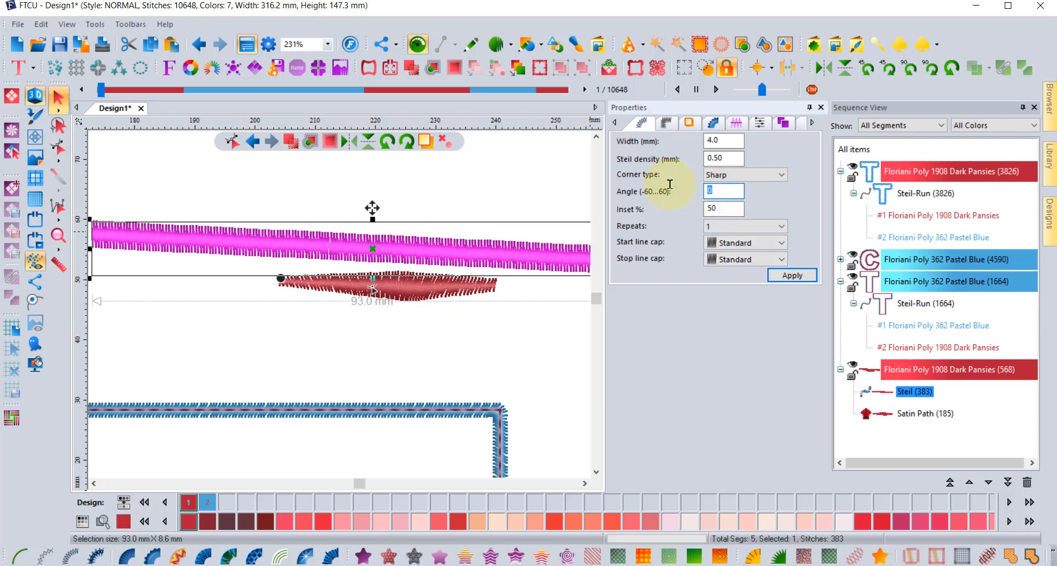
click(791, 276)
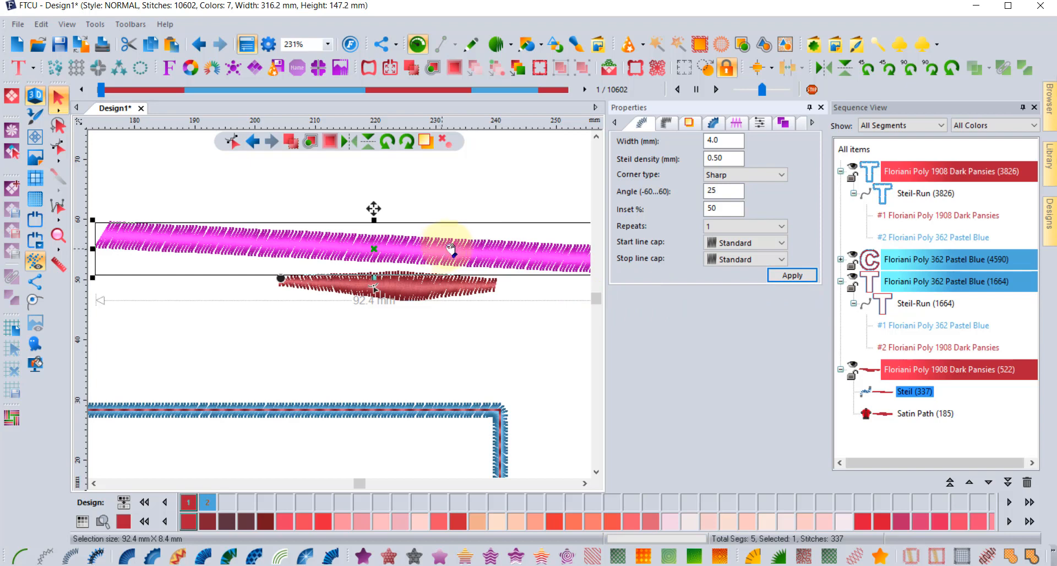
click(516, 342)
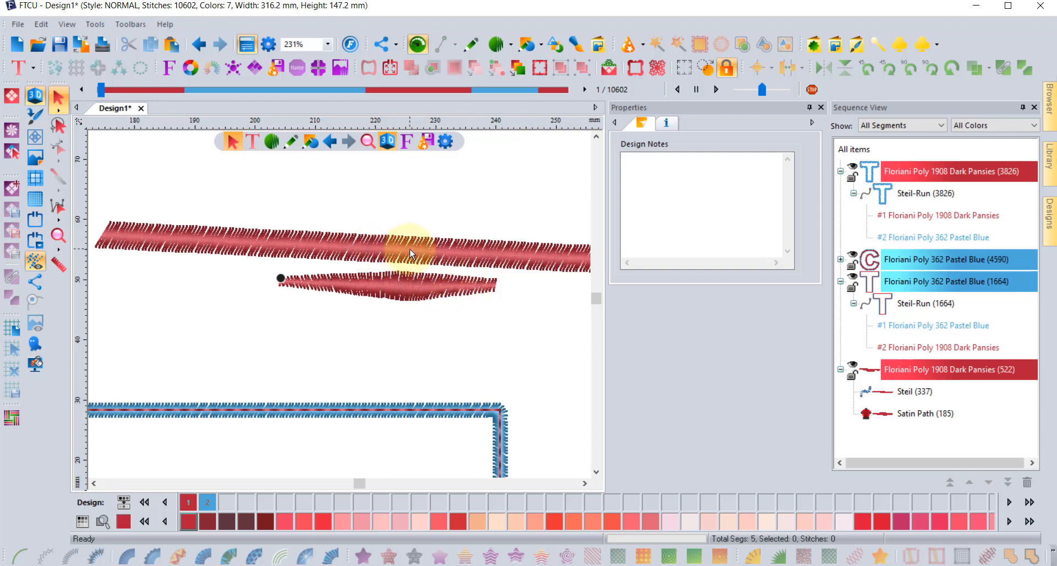
Step: Delete the steil line and the satin shape above the letter T together, leaving nothing selected
scroll(406, 242, down, 2)
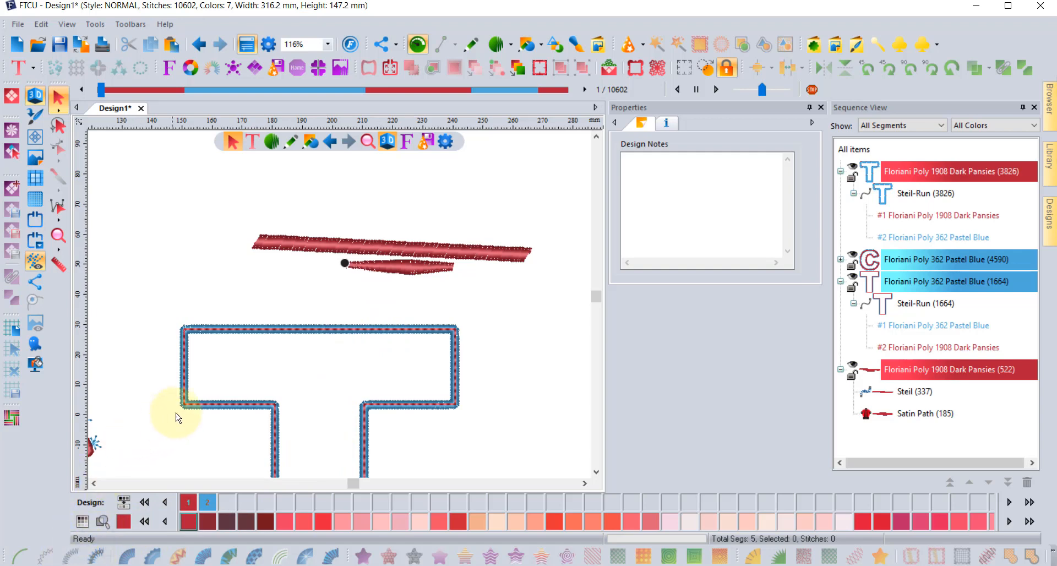
drag(228, 209, 570, 303)
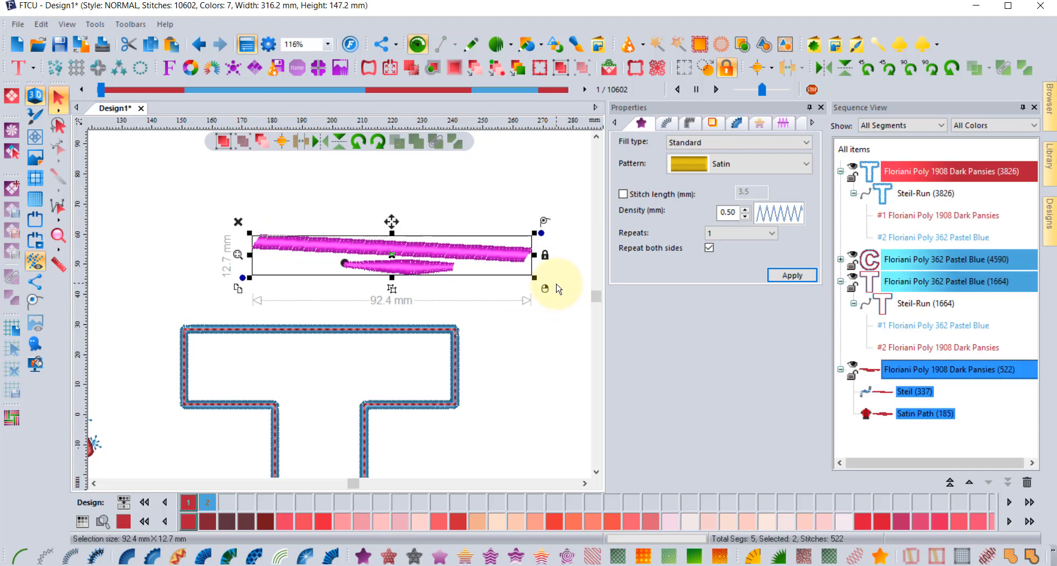
key(Delete)
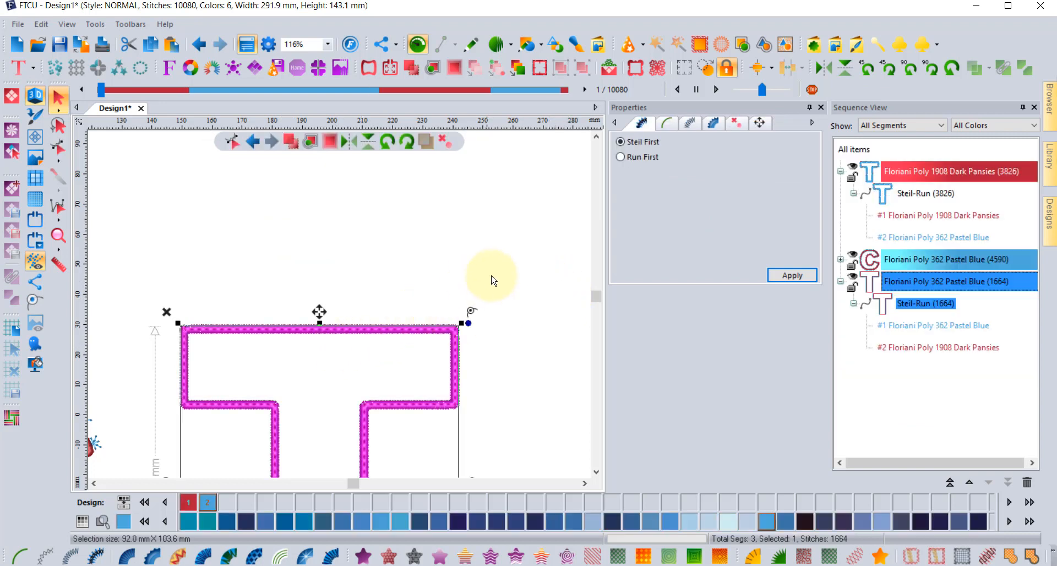
click(498, 281)
Step: Set the steil width to 4 mm on the letter T's blue Steil-Run outline and apply it
scroll(371, 348, up, 2)
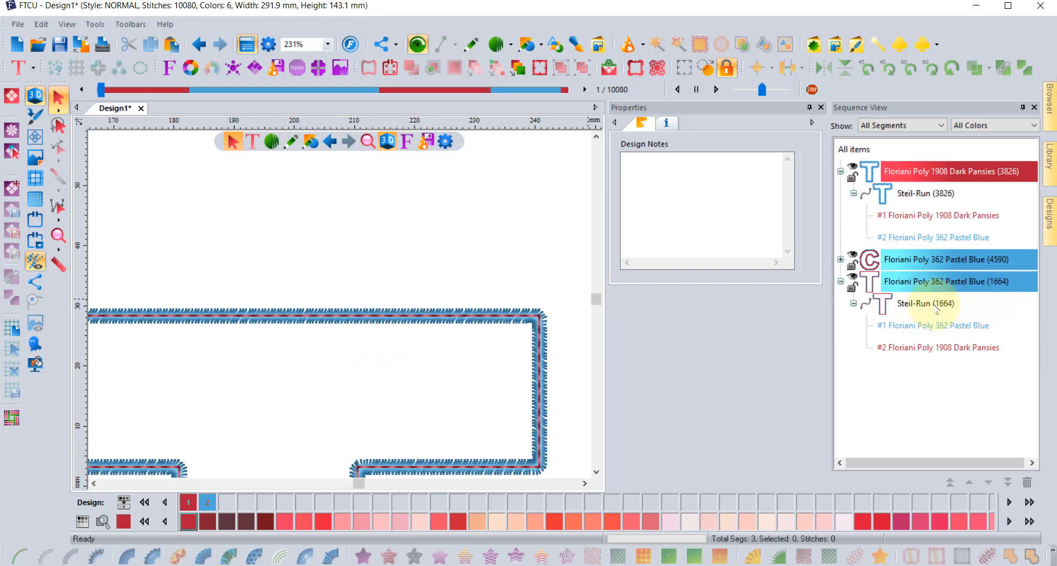
click(912, 304)
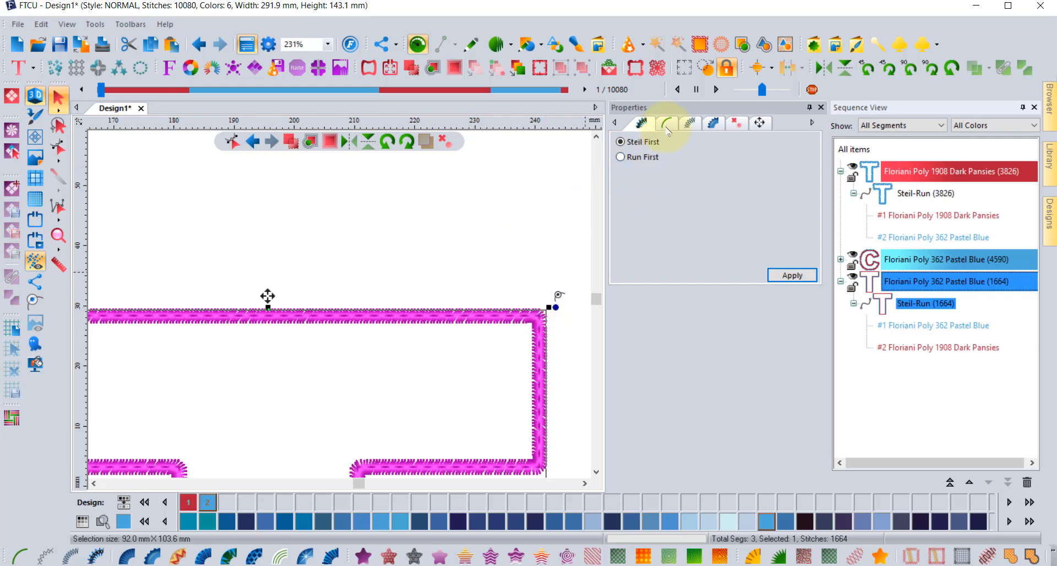
click(450, 237)
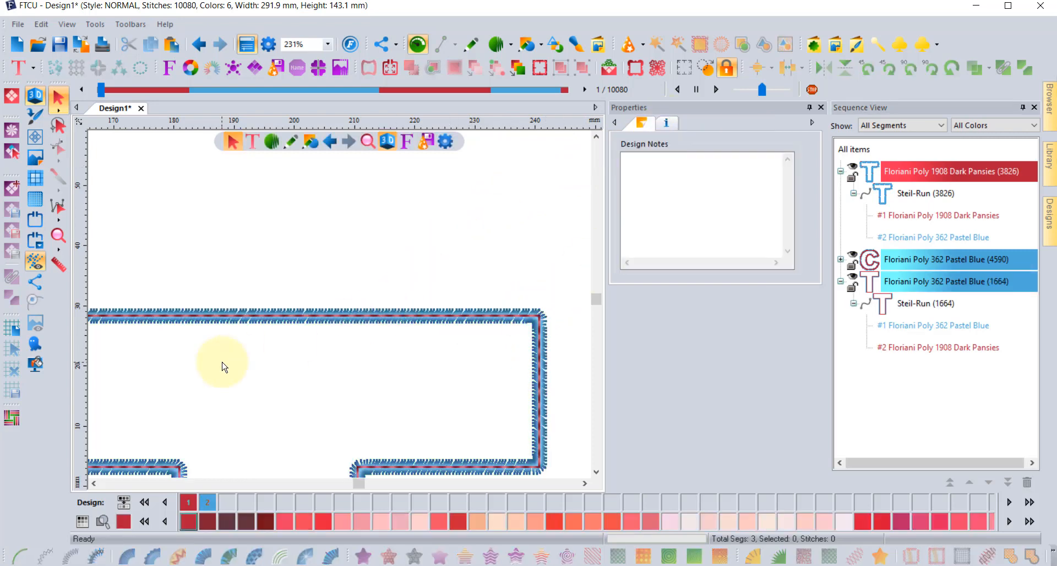
scroll(256, 331, up, 2)
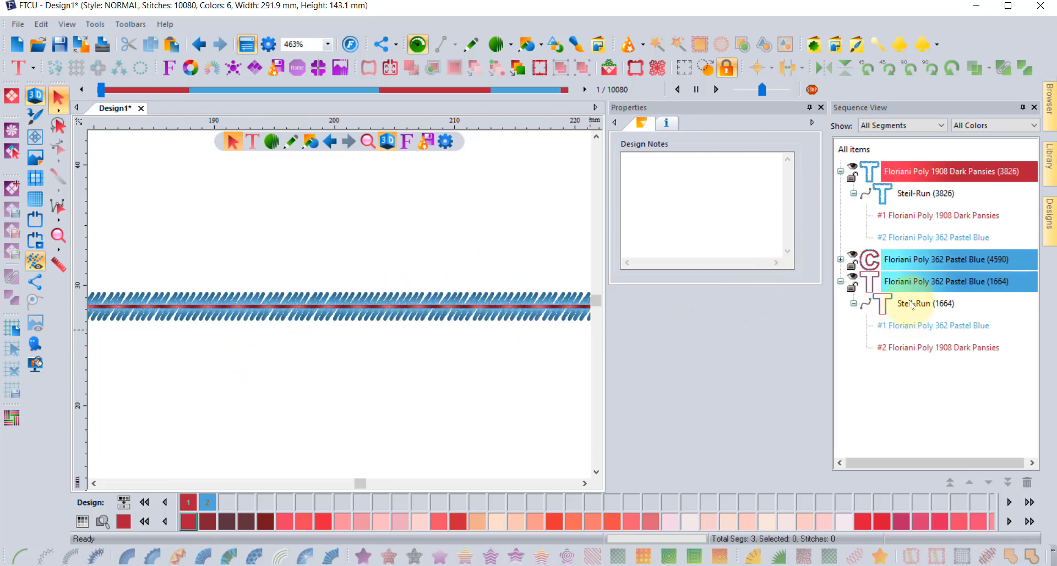
click(484, 314)
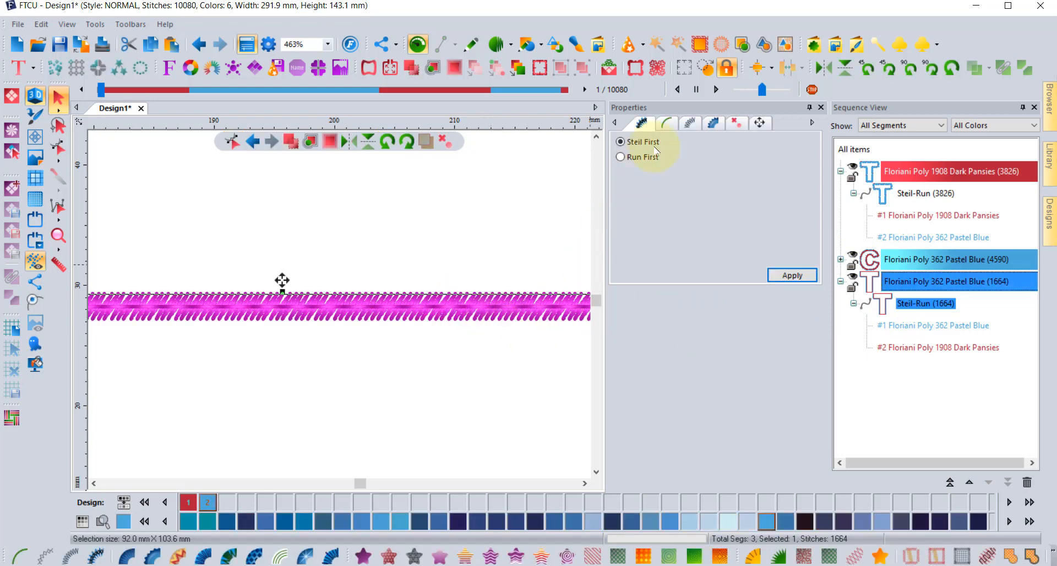
click(710, 122)
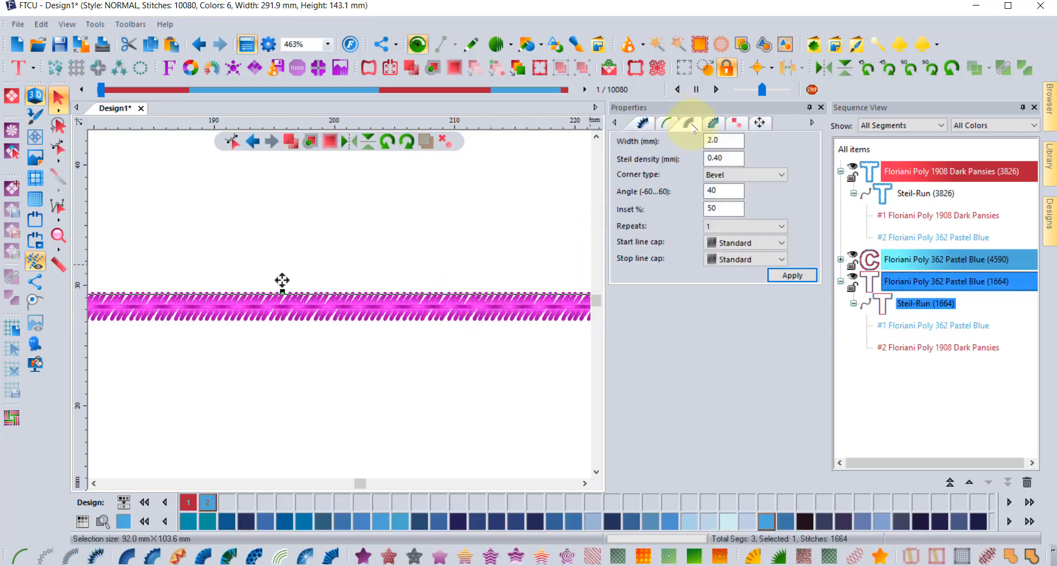
double_click(721, 140)
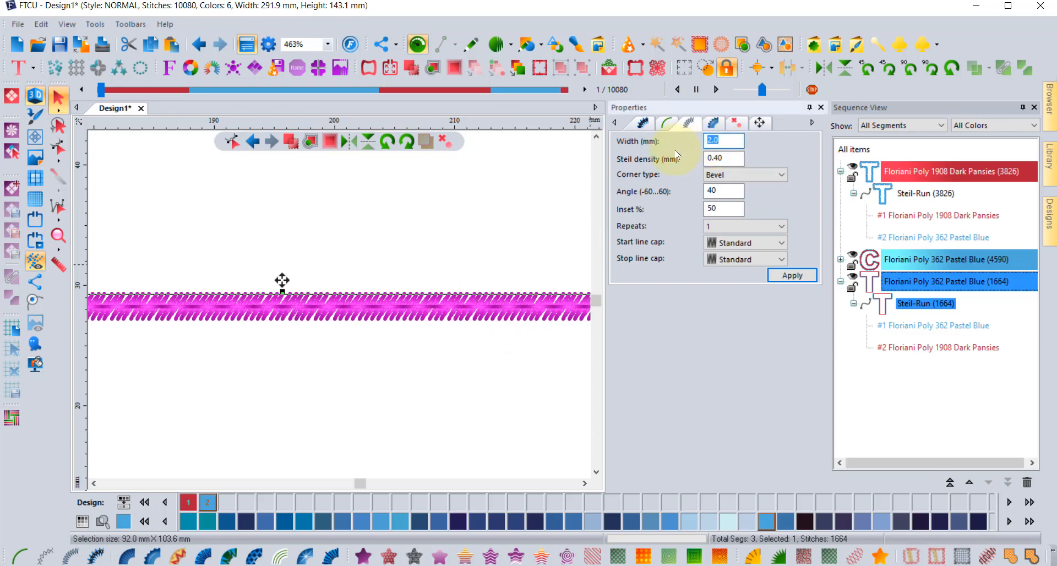
text(4)
click(790, 276)
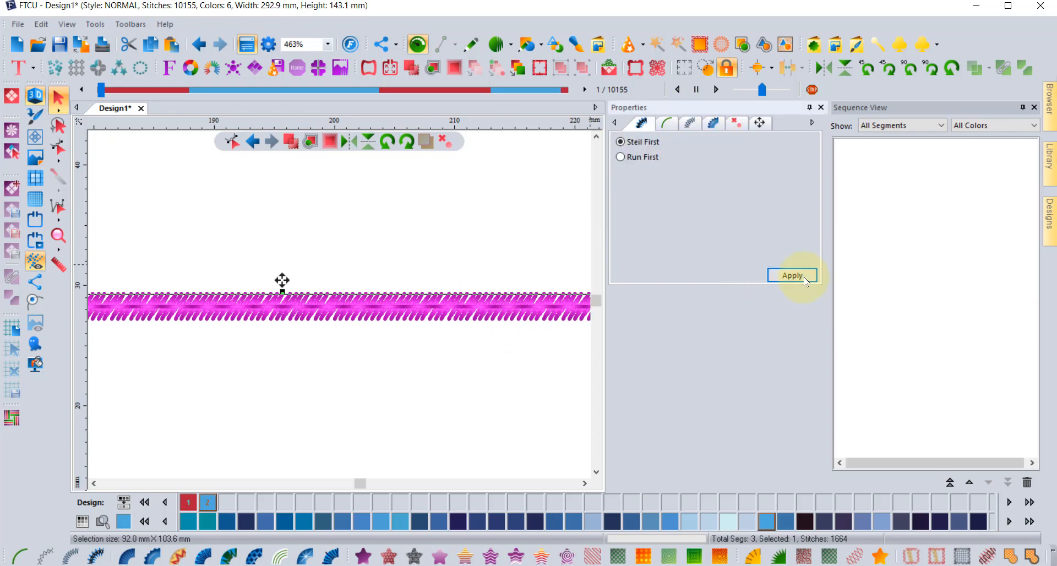
Step: Change the run type of the T's Steil-Run outline to Double run and inspect the centre line
click(666, 122)
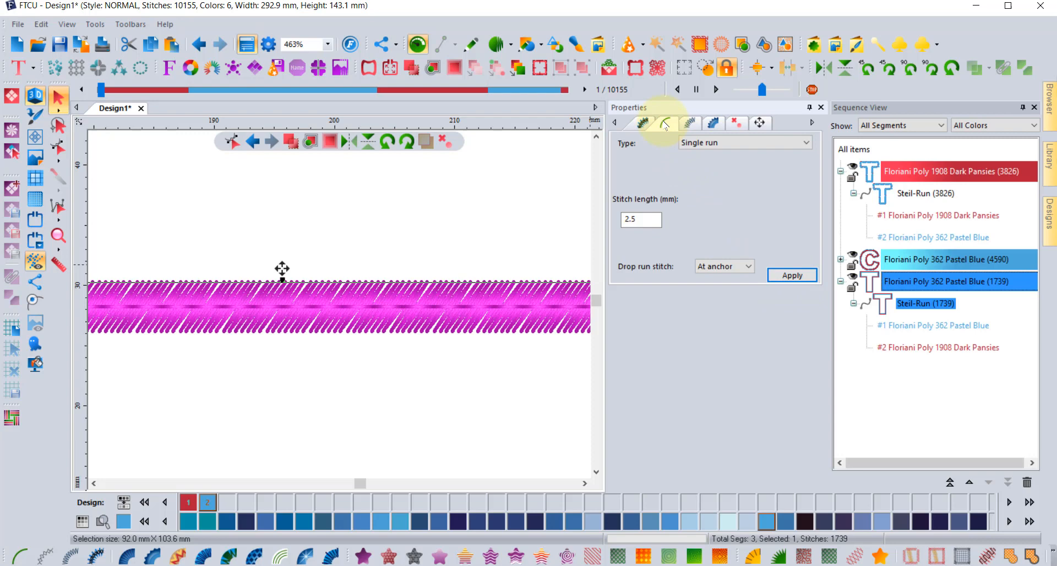
click(747, 143)
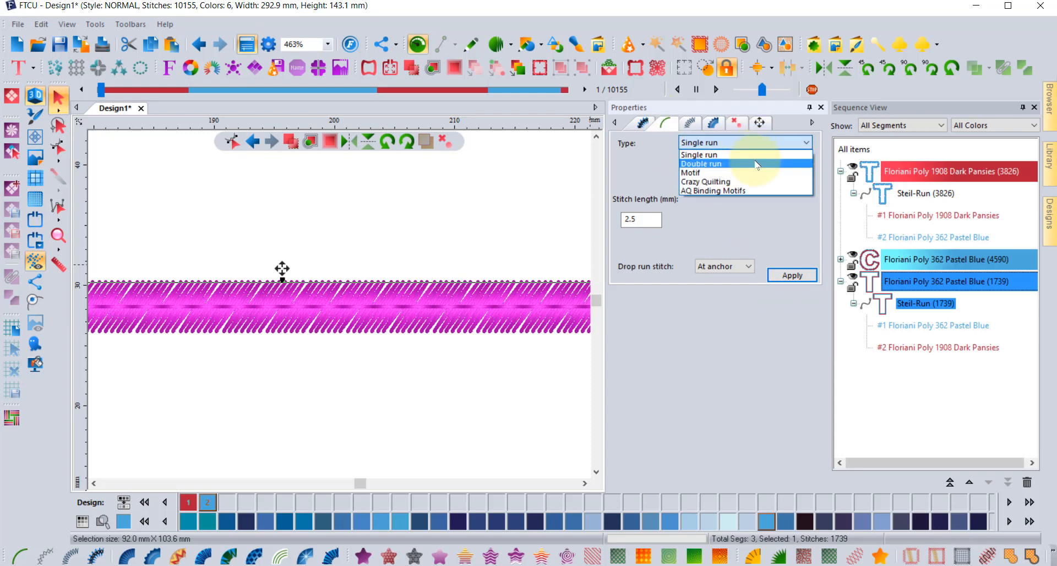
click(757, 164)
click(801, 276)
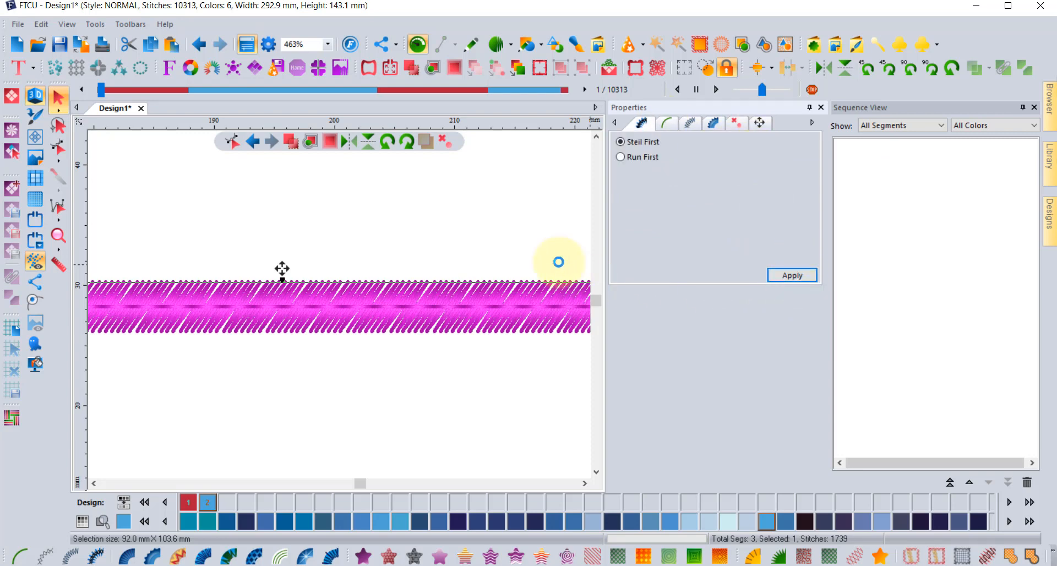
click(538, 225)
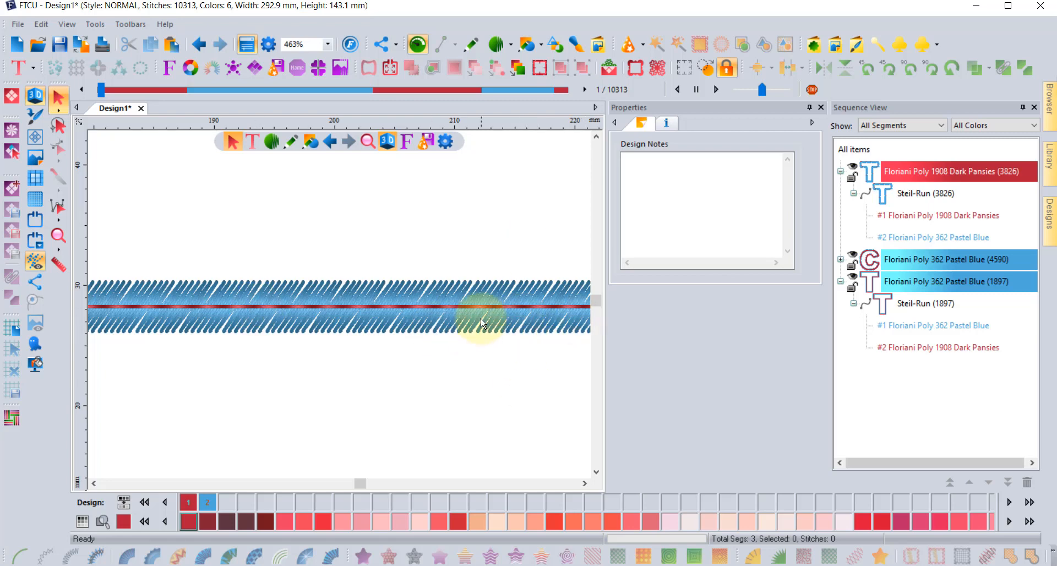
scroll(487, 313, down, 1)
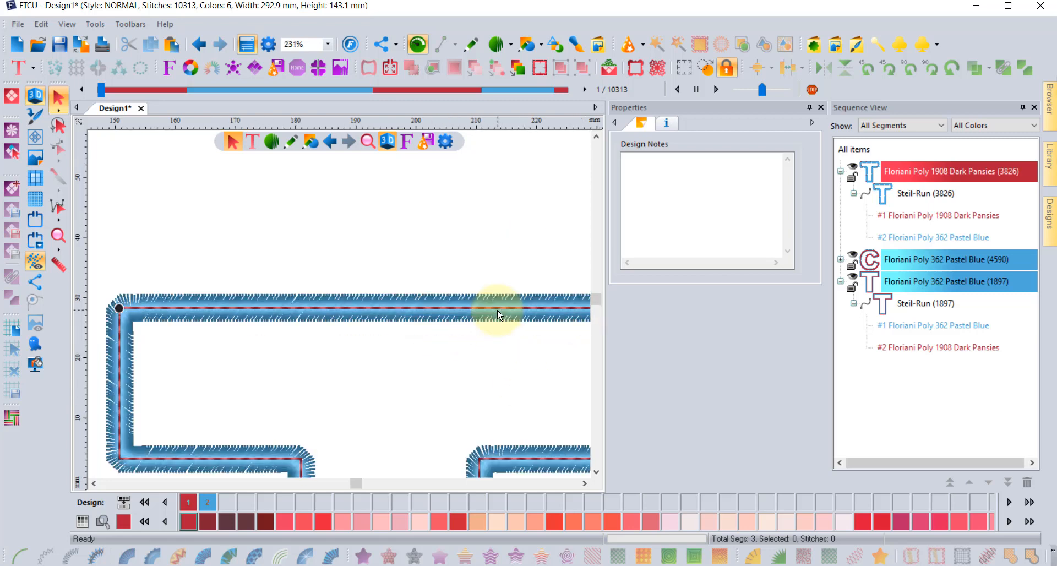
scroll(497, 312, up, 1)
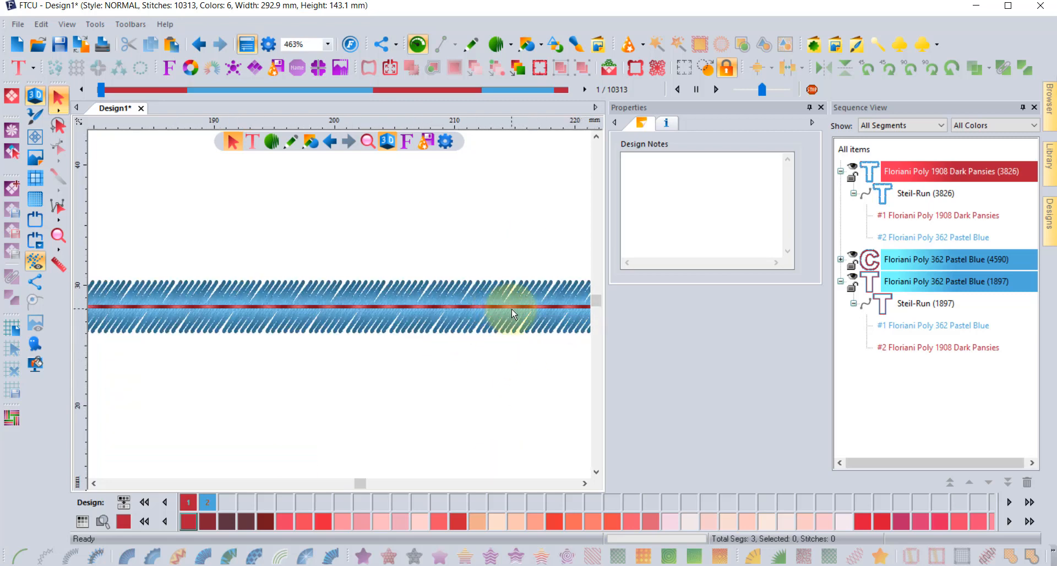
Step: Change the T outline's run type to Motif, apply it and deselect the outline
click(539, 330)
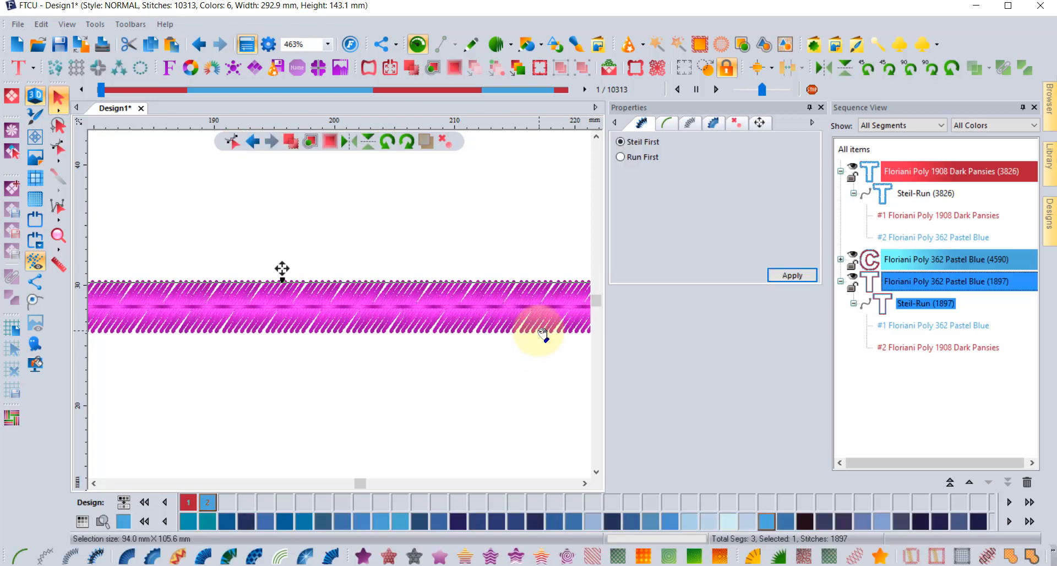
click(676, 126)
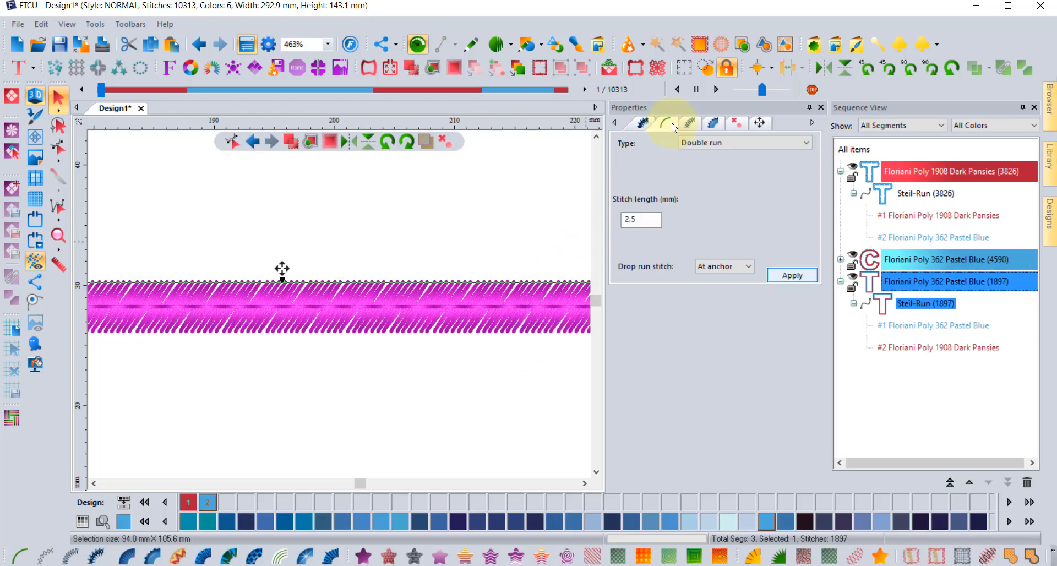
click(702, 143)
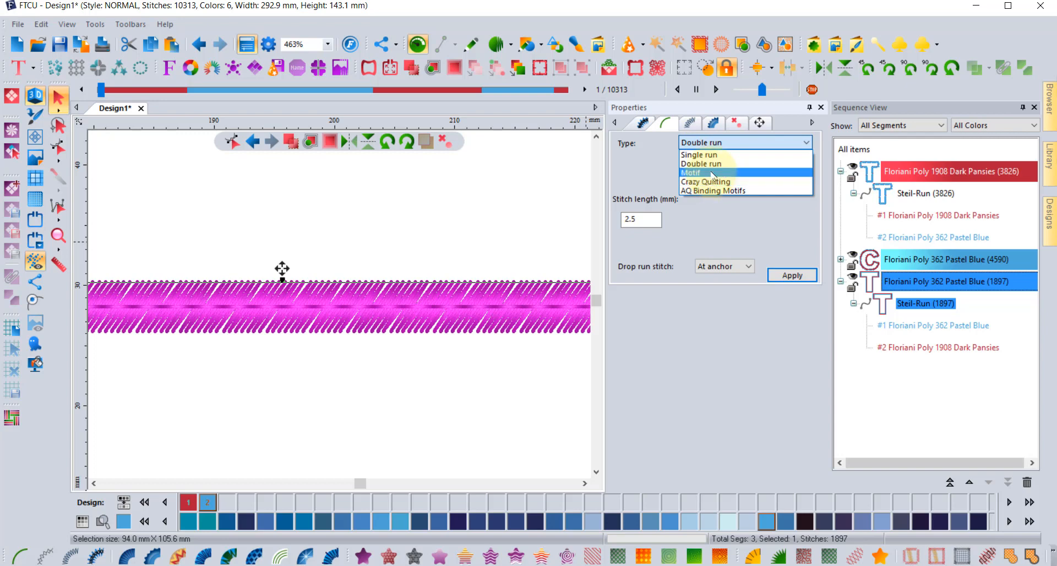
click(691, 173)
click(791, 272)
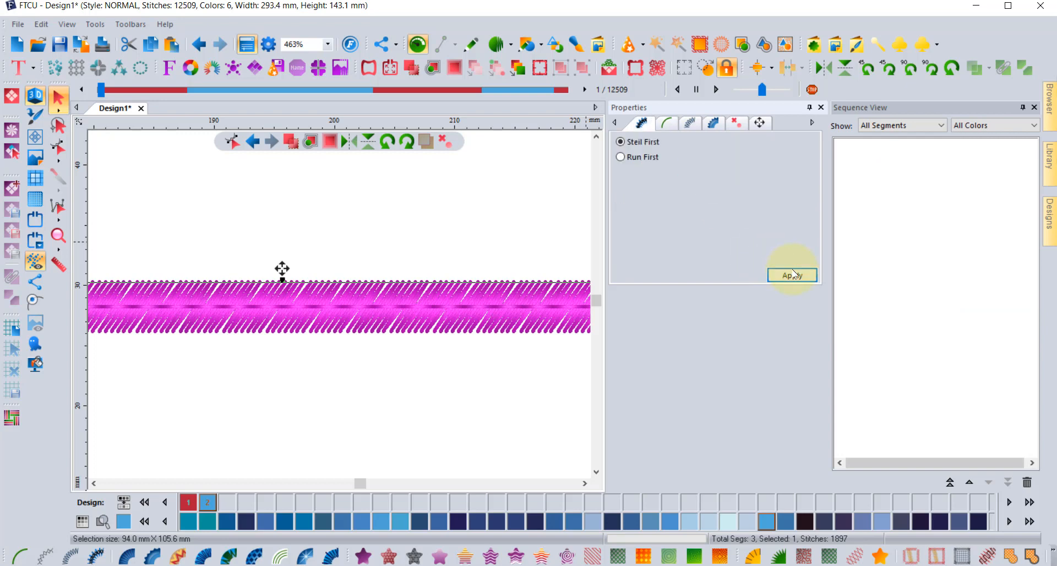
click(546, 319)
click(418, 195)
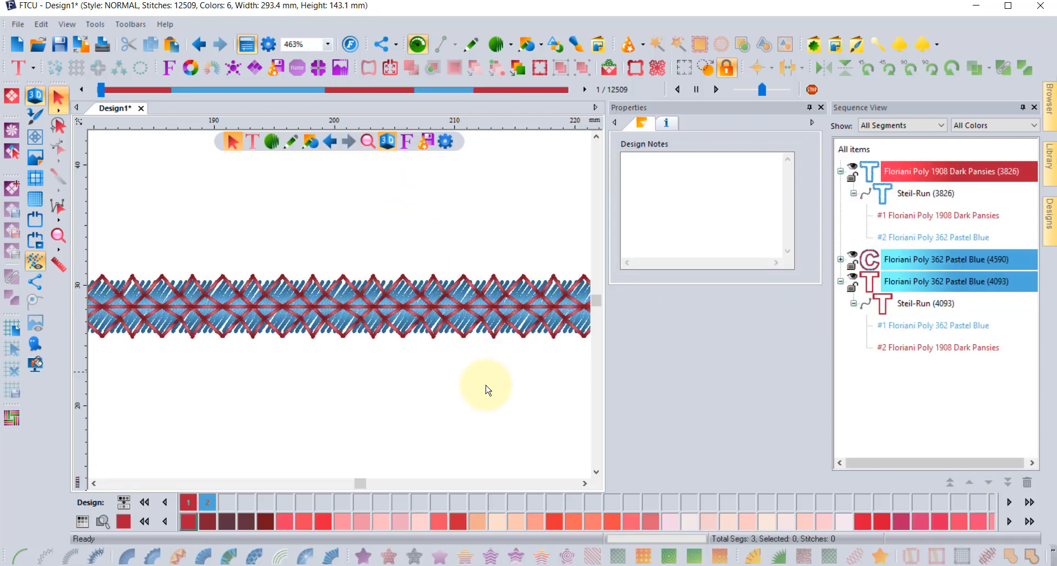
Step: Choose motif pattern 210 for the run of the T's Steil-Run outline and apply it
click(460, 307)
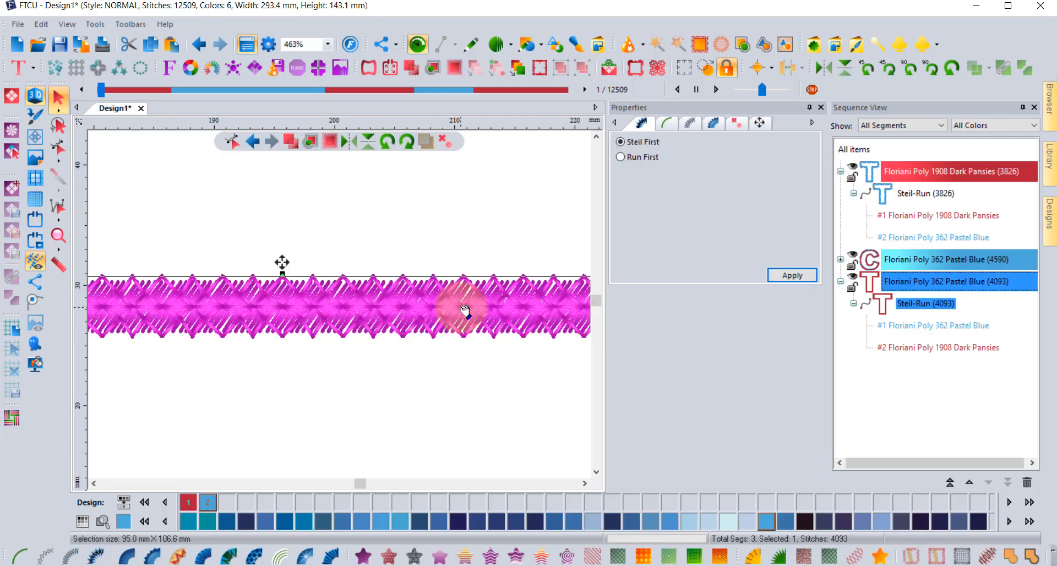
click(666, 123)
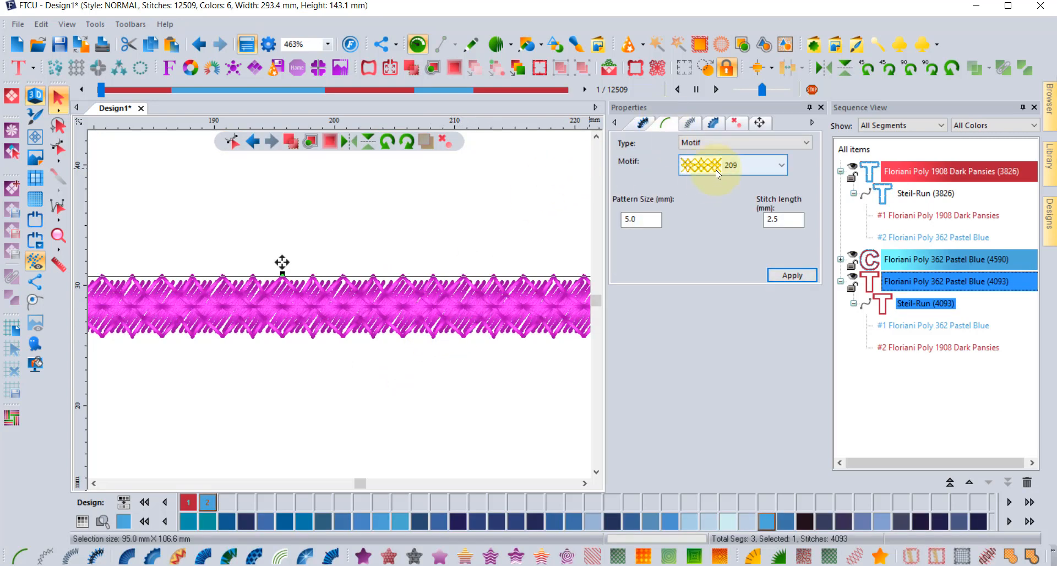
click(717, 172)
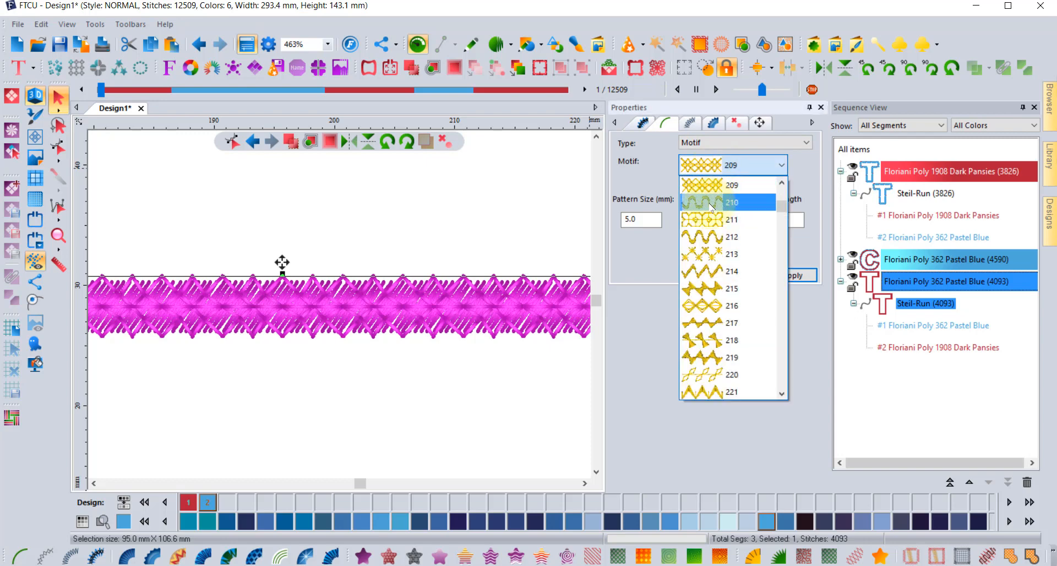
click(717, 202)
click(799, 276)
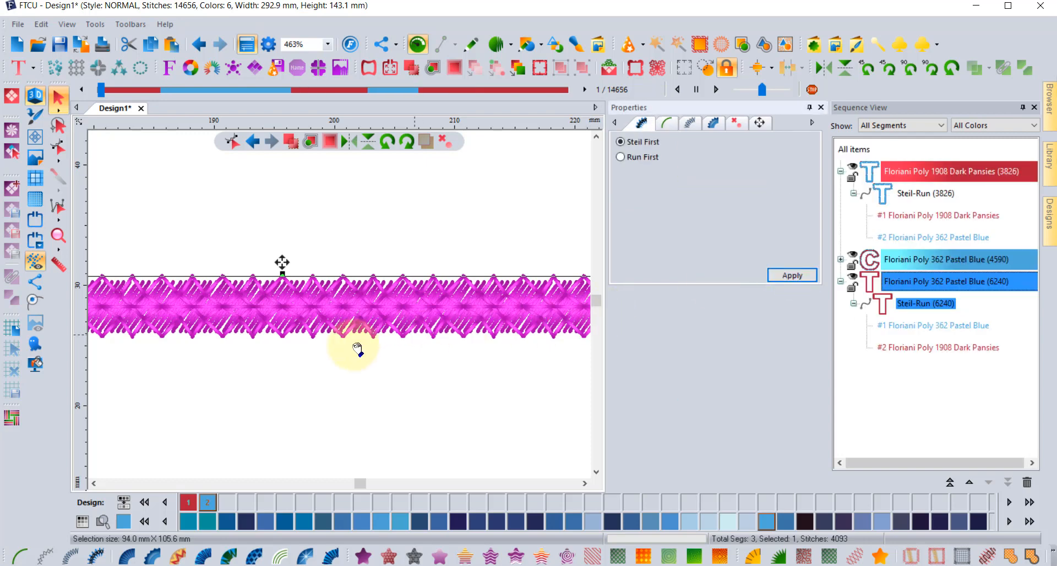
click(400, 391)
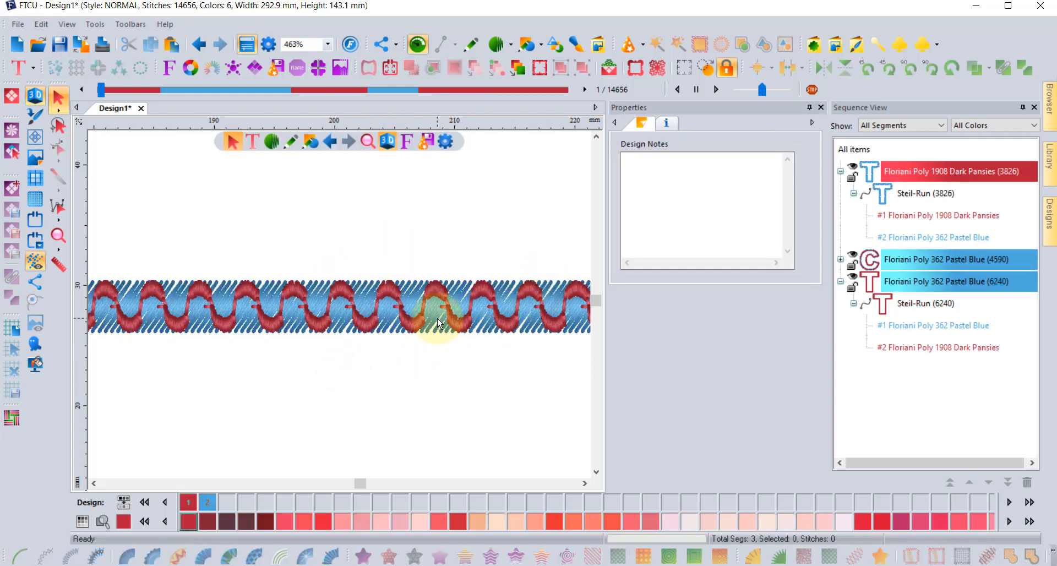
click(566, 286)
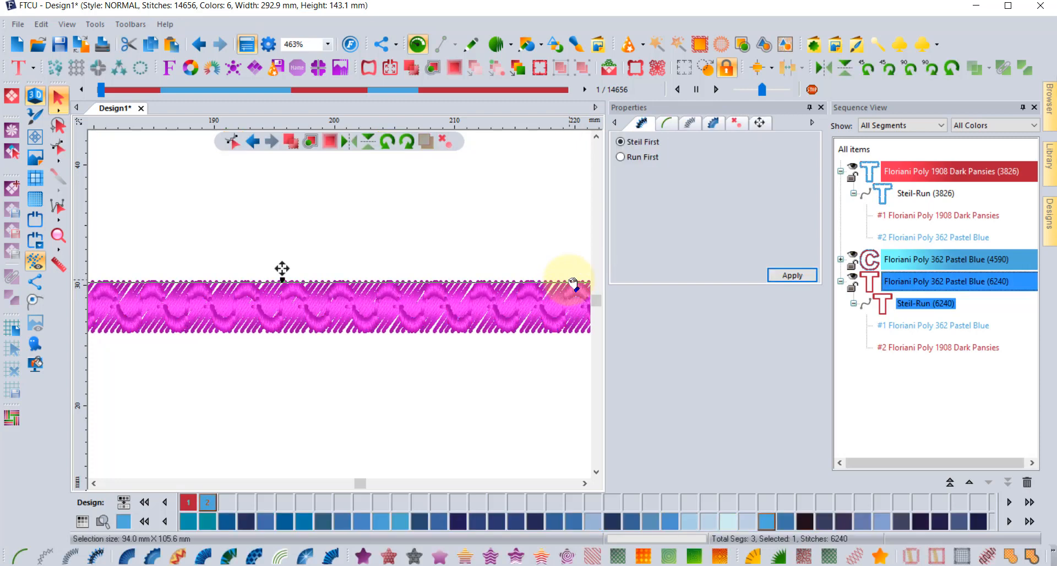
Step: Set the motif pattern size of the selected T's Steil-Run outline to 6 mm and apply it
click(665, 125)
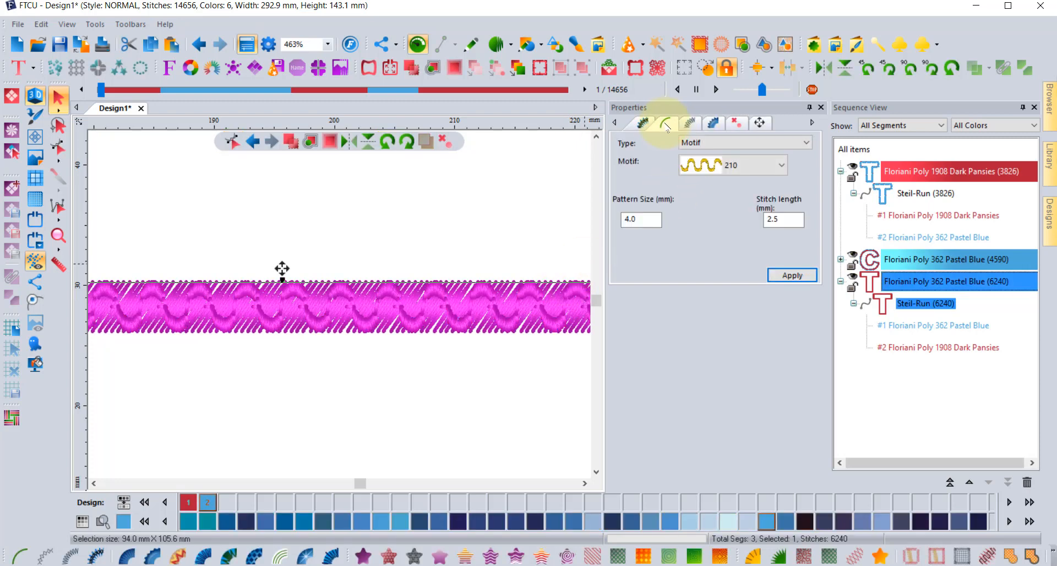
double_click(640, 217)
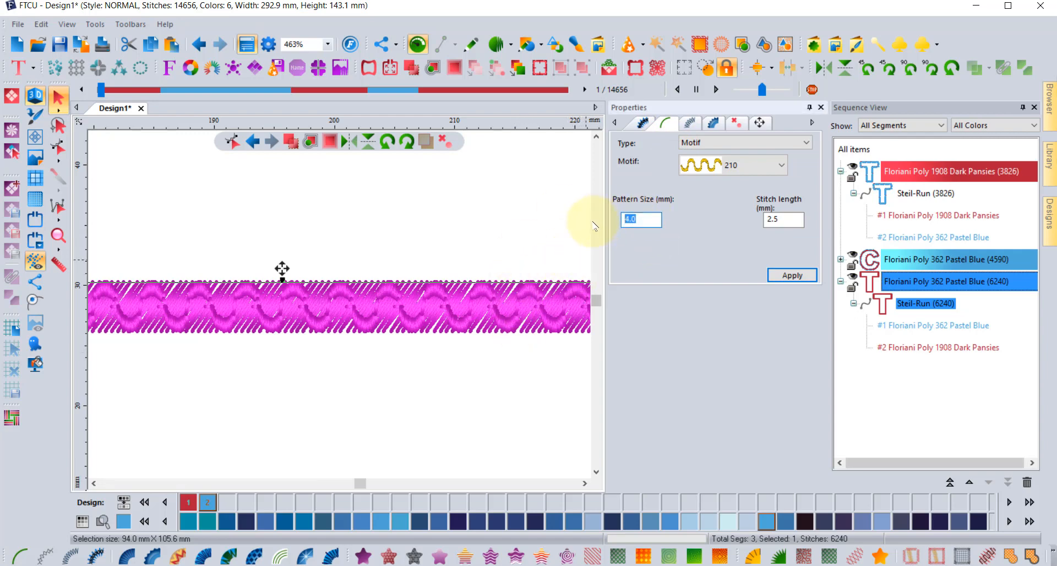
click(776, 273)
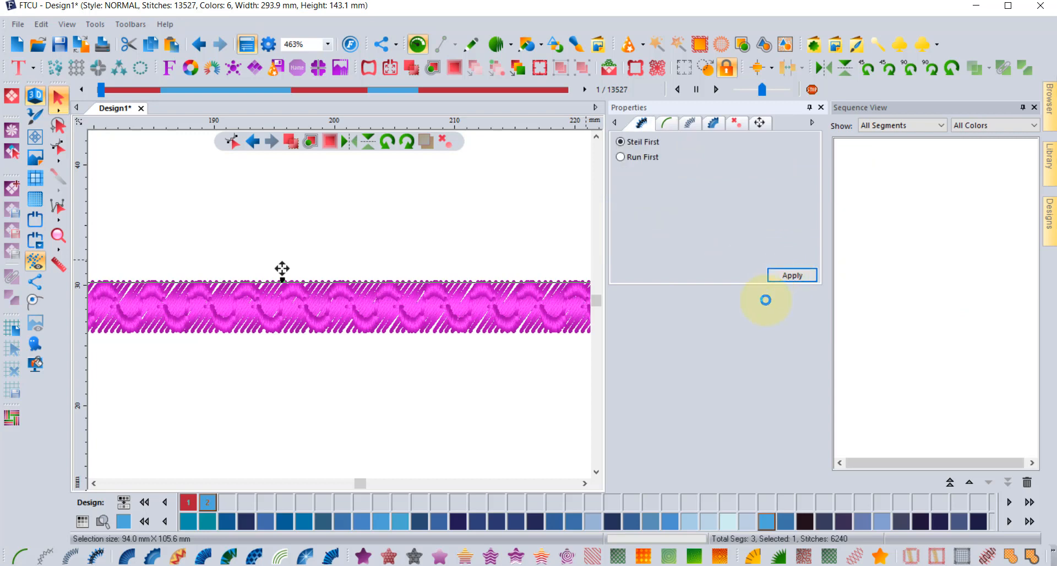
Step: Set the motif pattern size of the T's Steil-Run outline to 8 mm, apply it and deselect the outline
click(667, 124)
drag(657, 220, 580, 239)
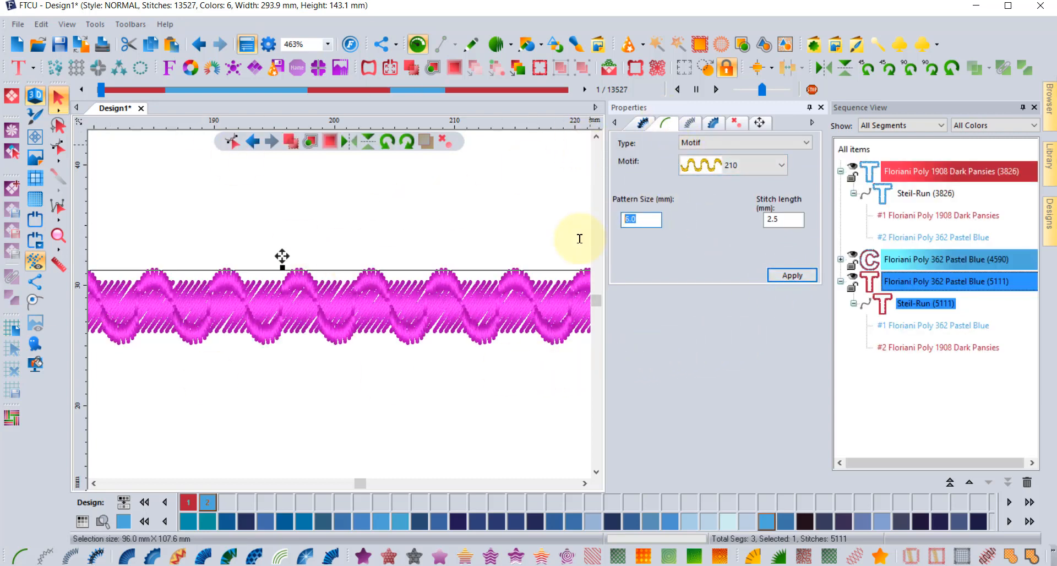
text(8)
click(793, 275)
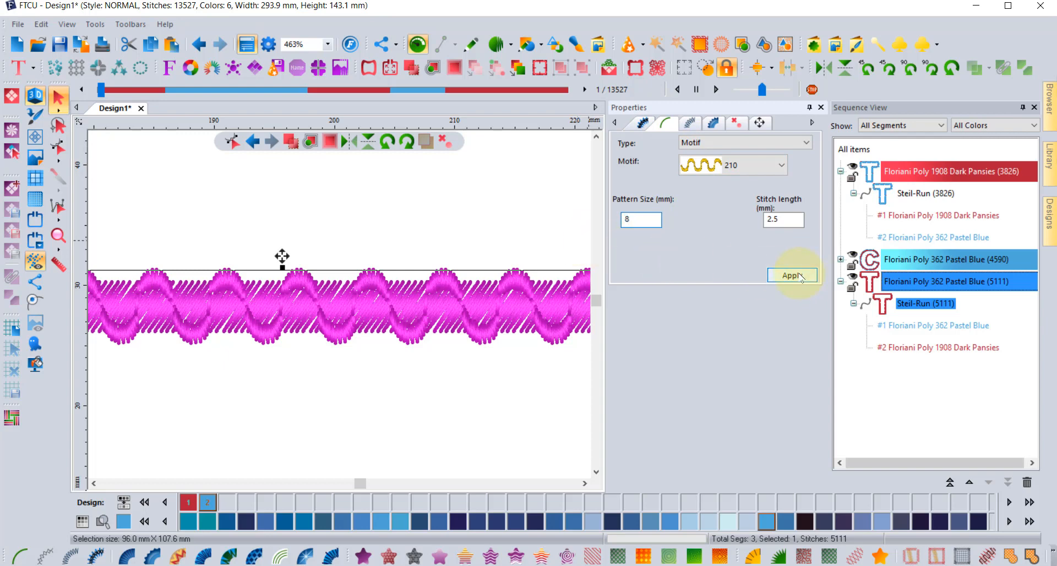
click(544, 216)
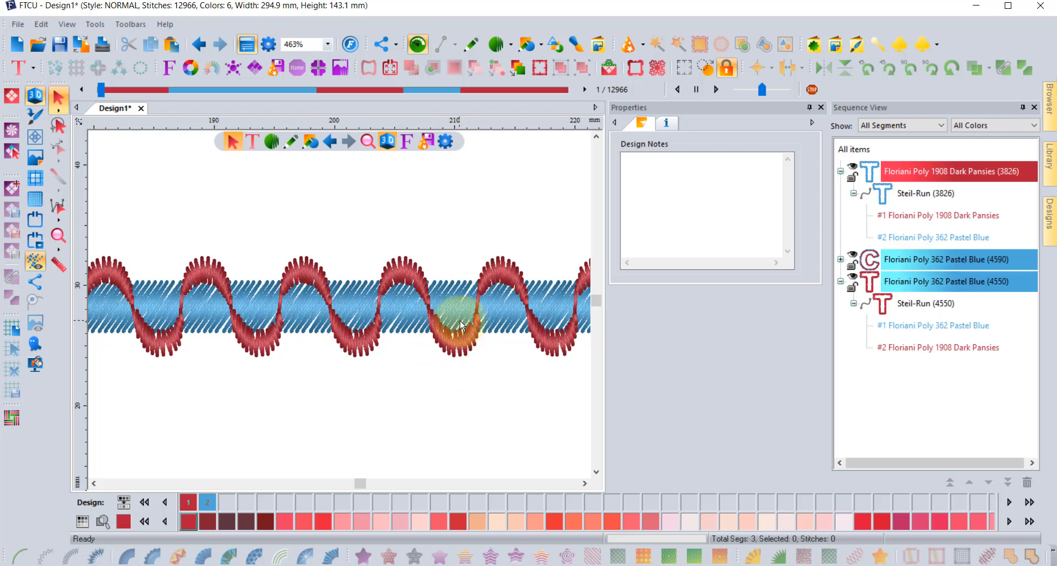
Step: Insert the letter C artwork from the artwork library and place it beside the second T, slightly lower
scroll(460, 325, down, 5)
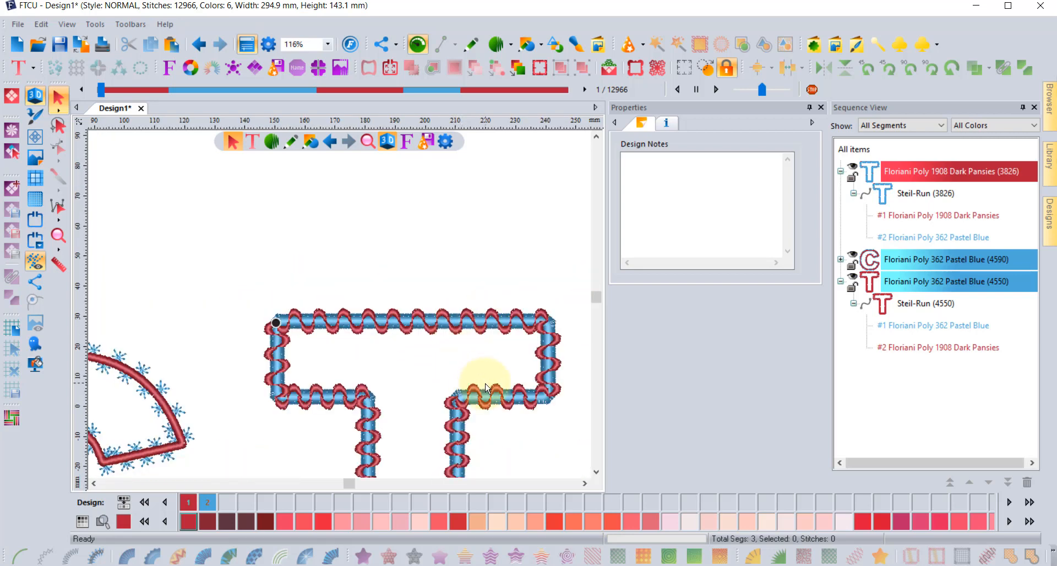
scroll(486, 387, down, 2)
scroll(485, 401, down, 2)
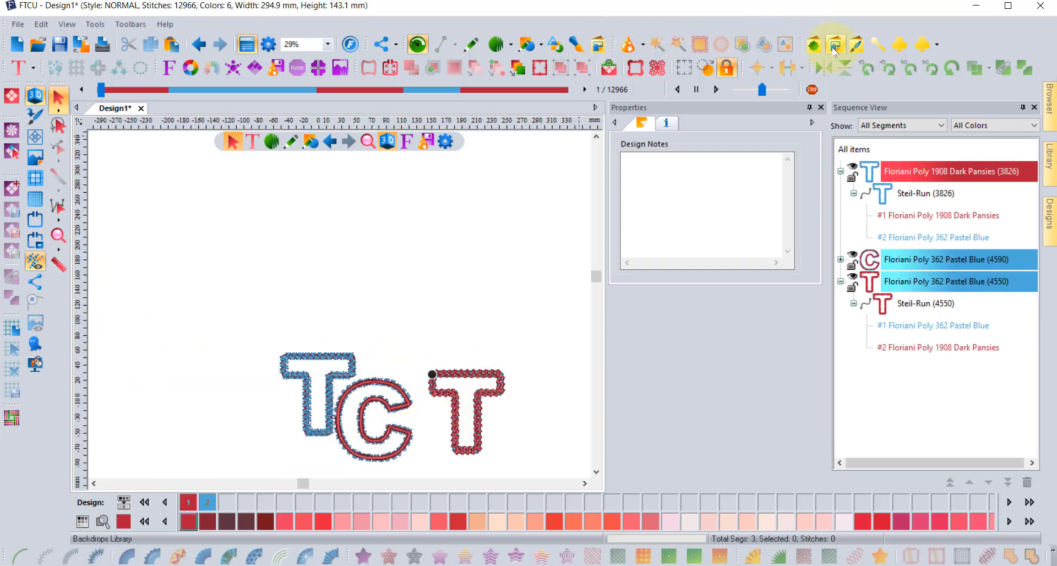
click(814, 44)
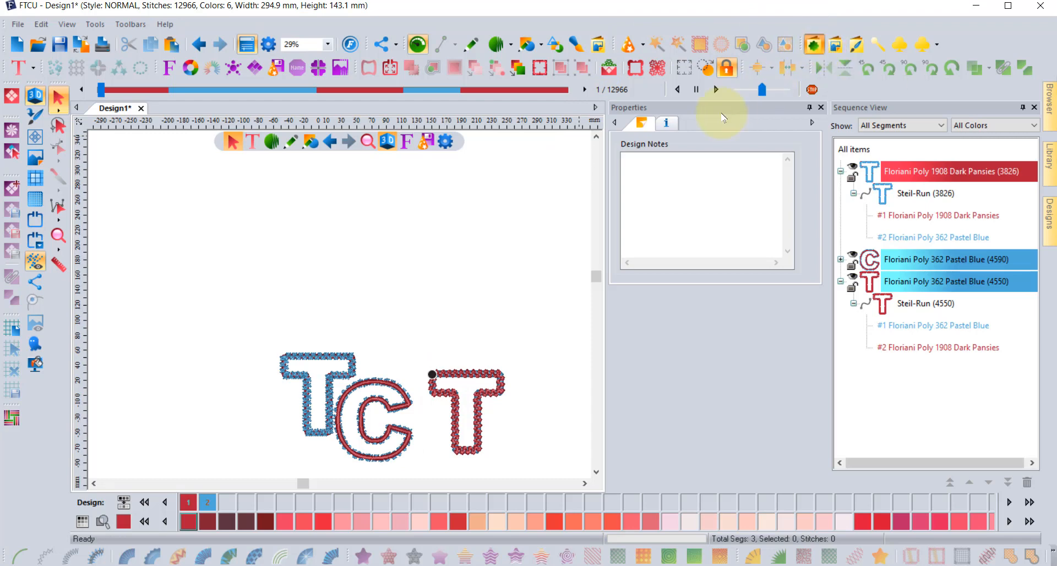
double_click(522, 199)
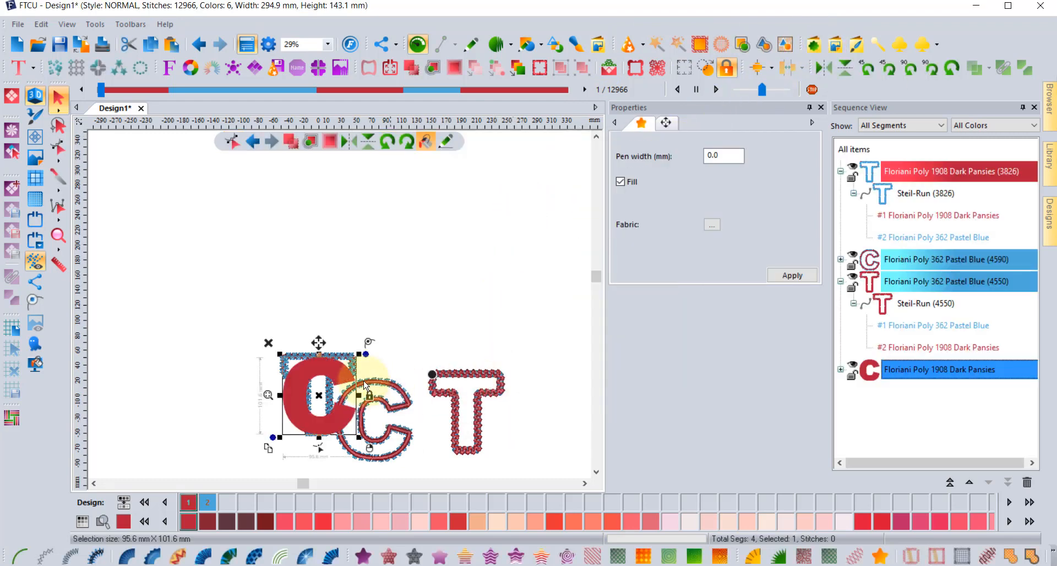
drag(337, 364, 546, 402)
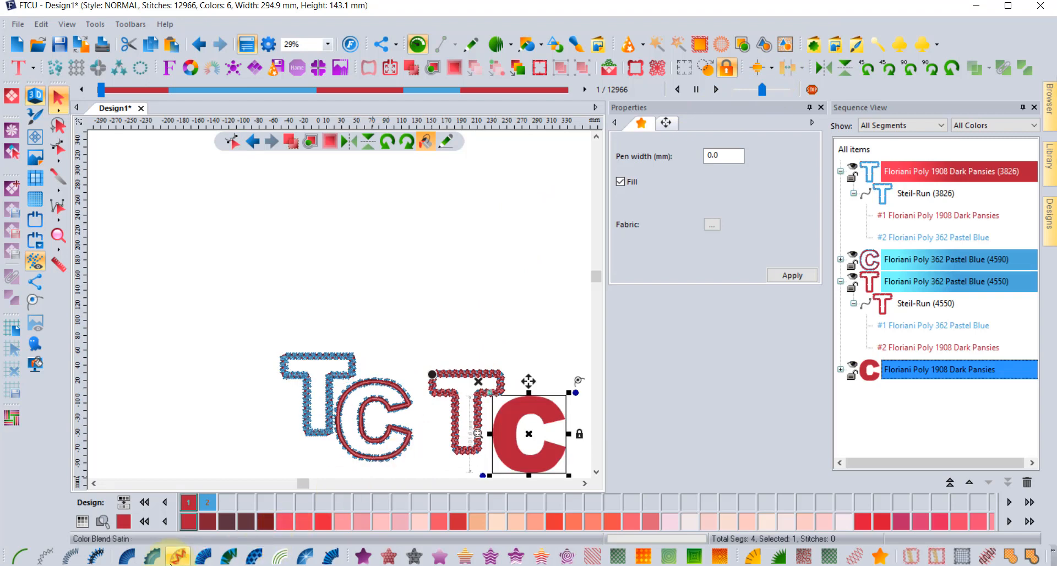
Step: Convert the new letter C to a Steil-Run outline and apply Run First as its stitching order
click(99, 559)
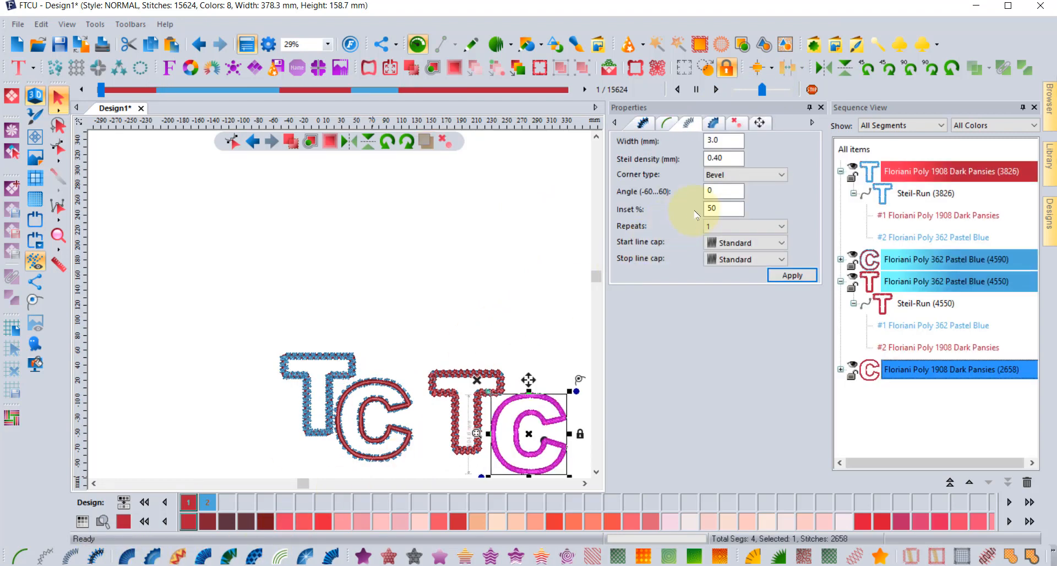
click(641, 125)
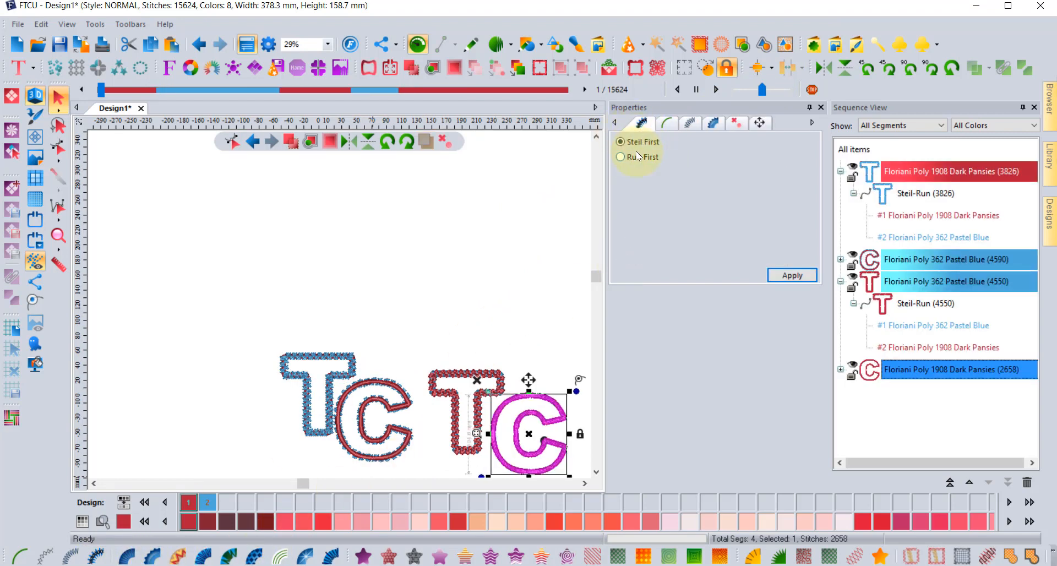
click(641, 158)
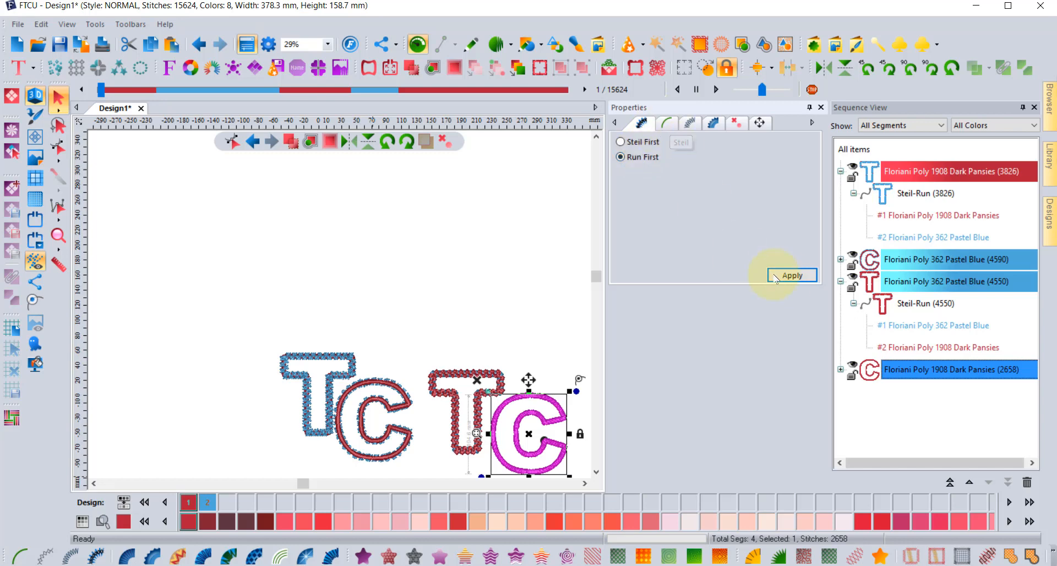
click(792, 275)
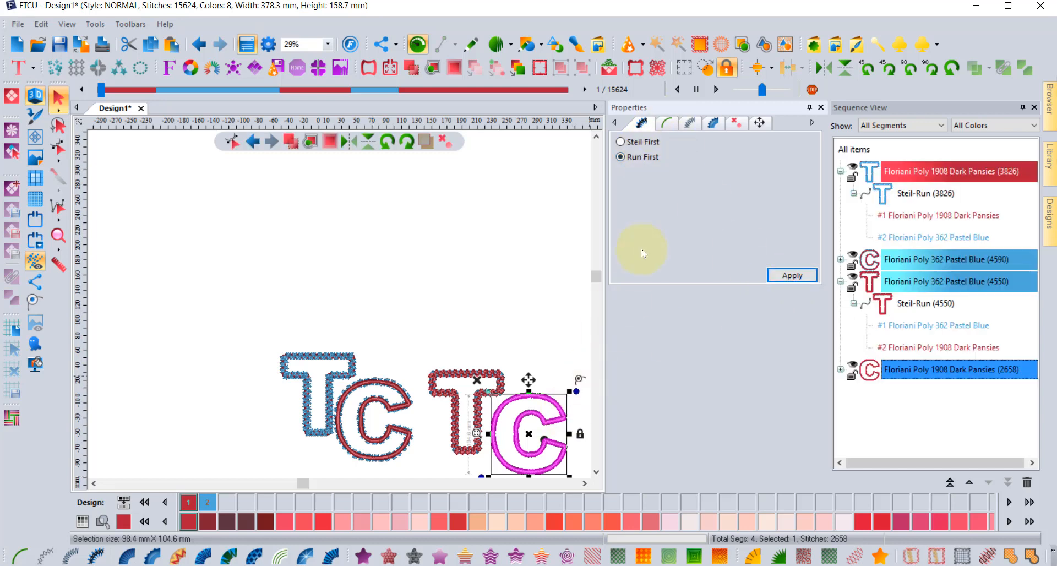
Step: Change the run type of the new C's Steil-Run outline to Motif and apply it
click(670, 127)
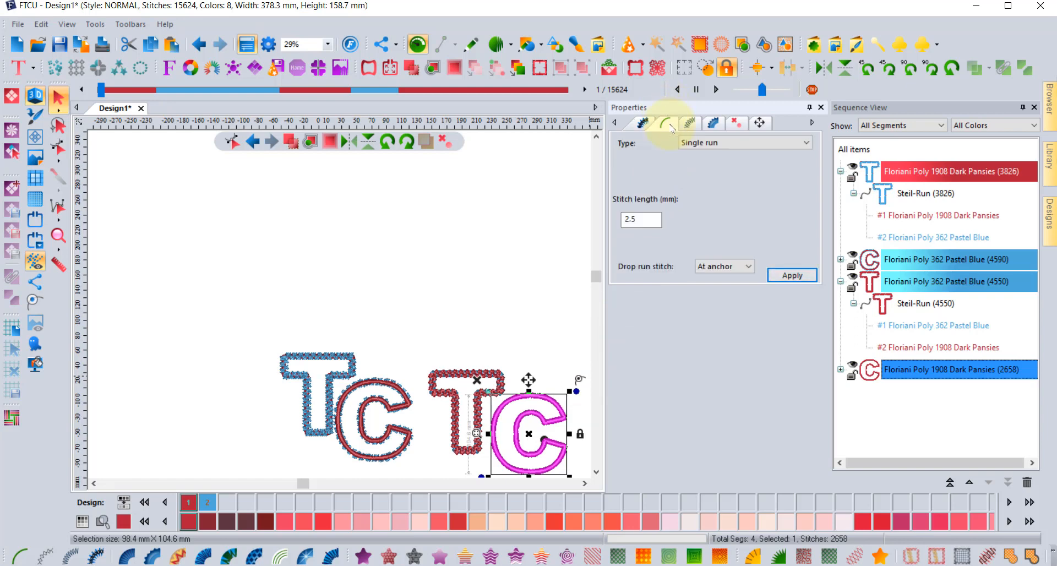
click(716, 143)
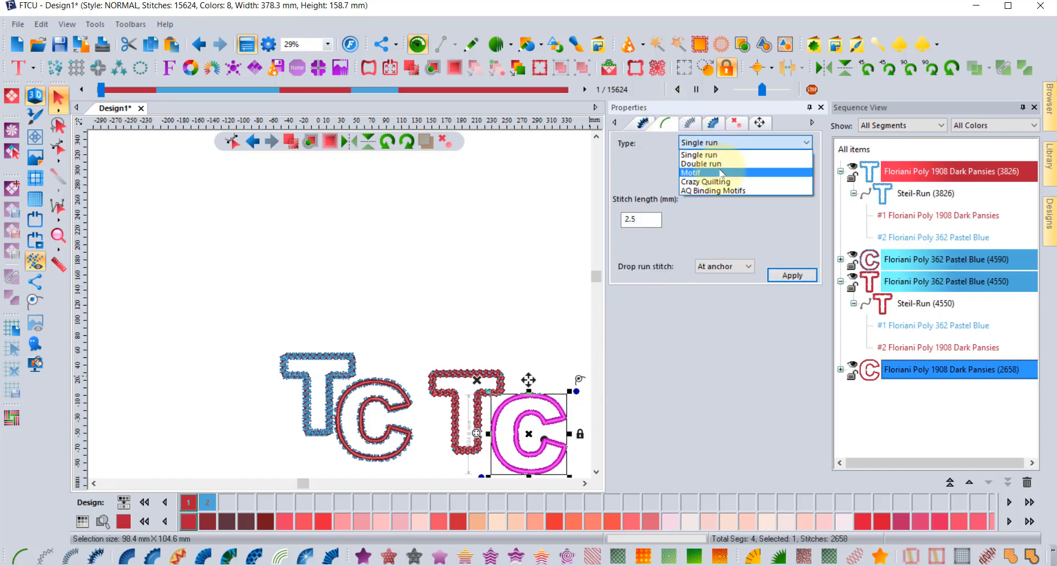
click(691, 172)
click(792, 275)
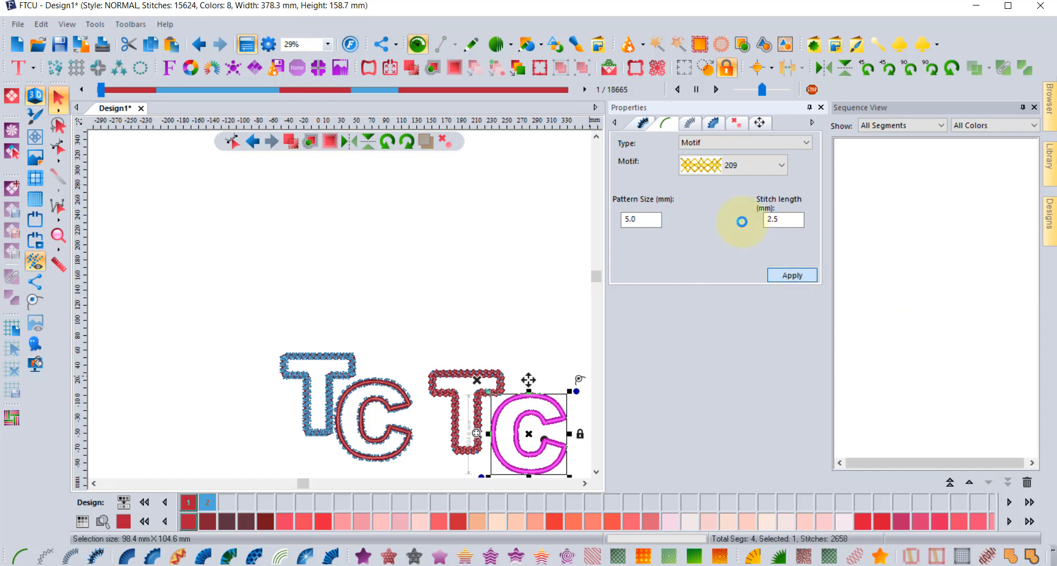
click(688, 123)
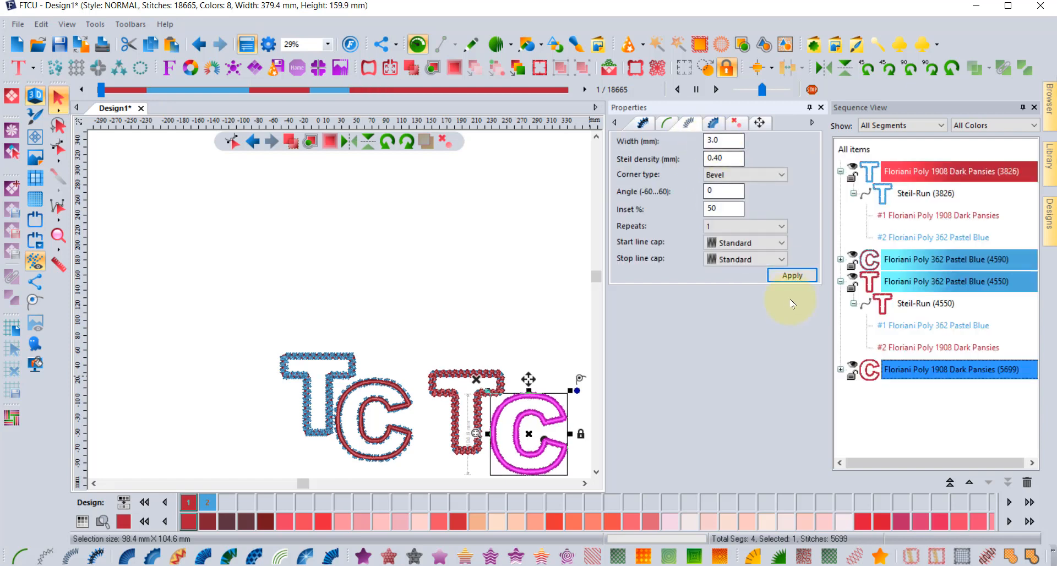
click(792, 275)
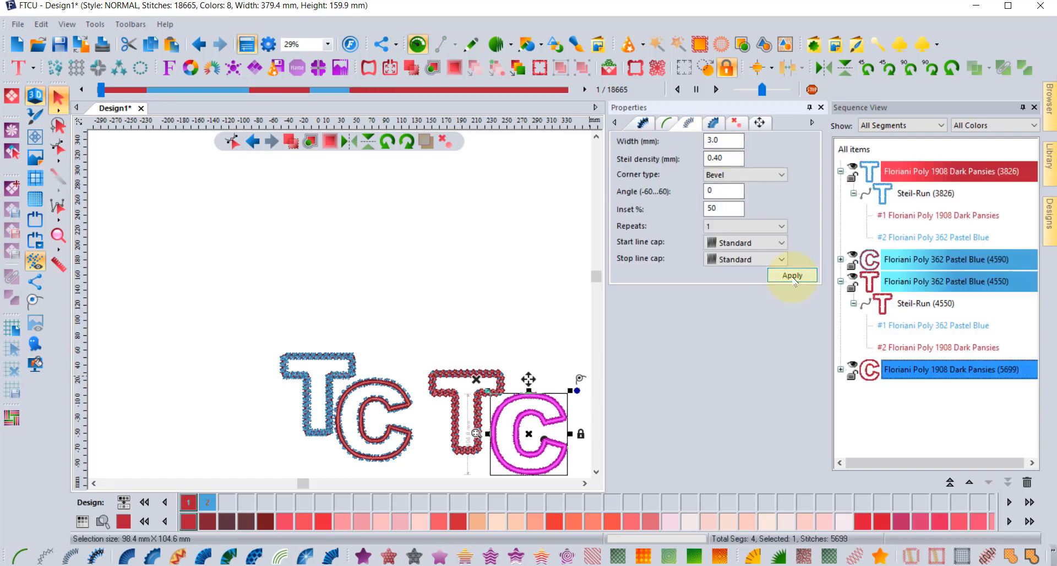
Step: Inspect the new C's outline up close, then set its motif pattern size to 10 mm and apply it
click(523, 295)
scroll(533, 403, up, 2)
scroll(532, 405, up, 1)
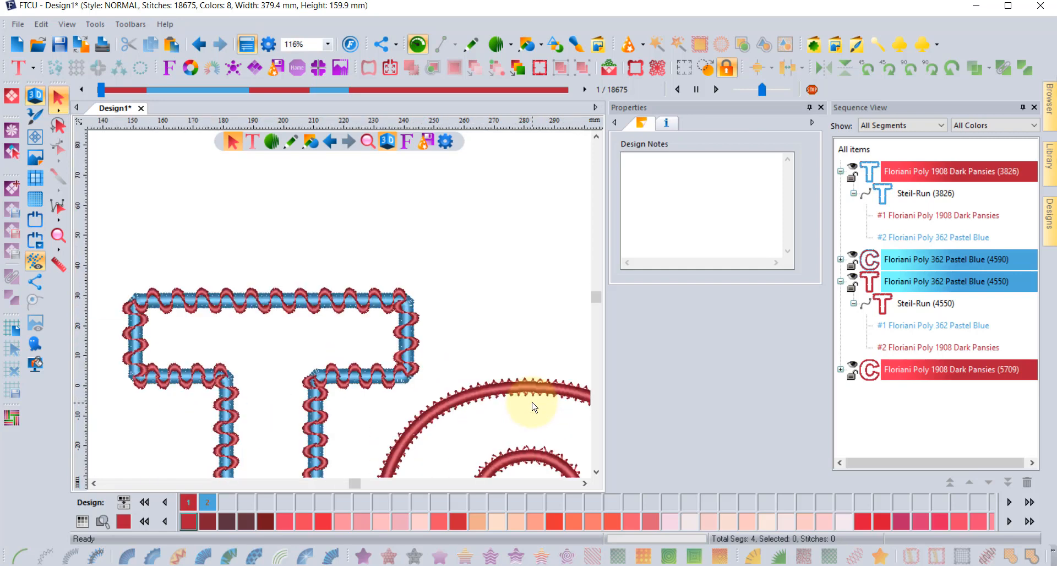
scroll(598, 474, up, 1)
scroll(526, 299, up, 1)
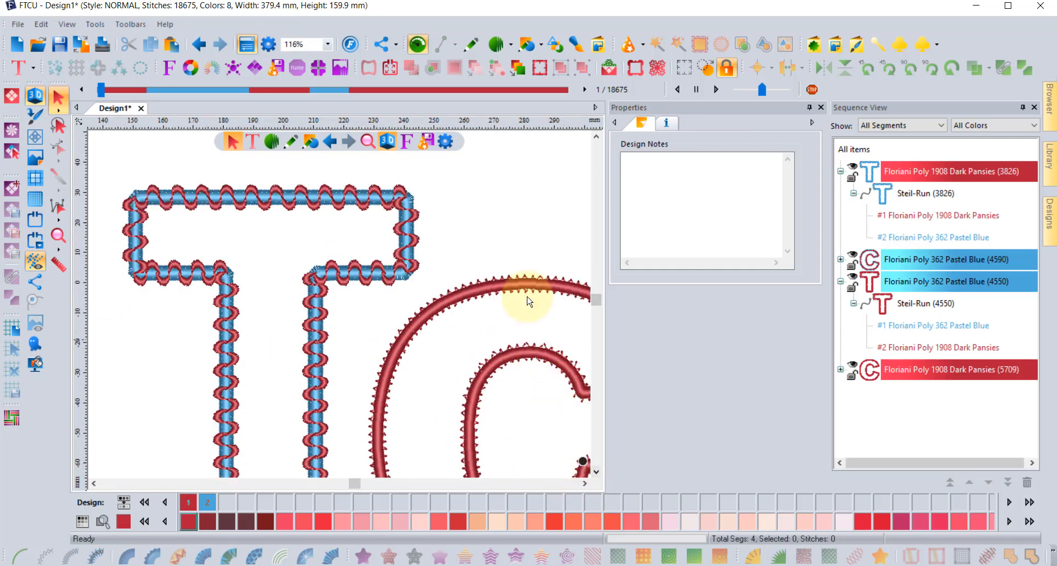
scroll(530, 299, up, 1)
scroll(493, 255, up, 1)
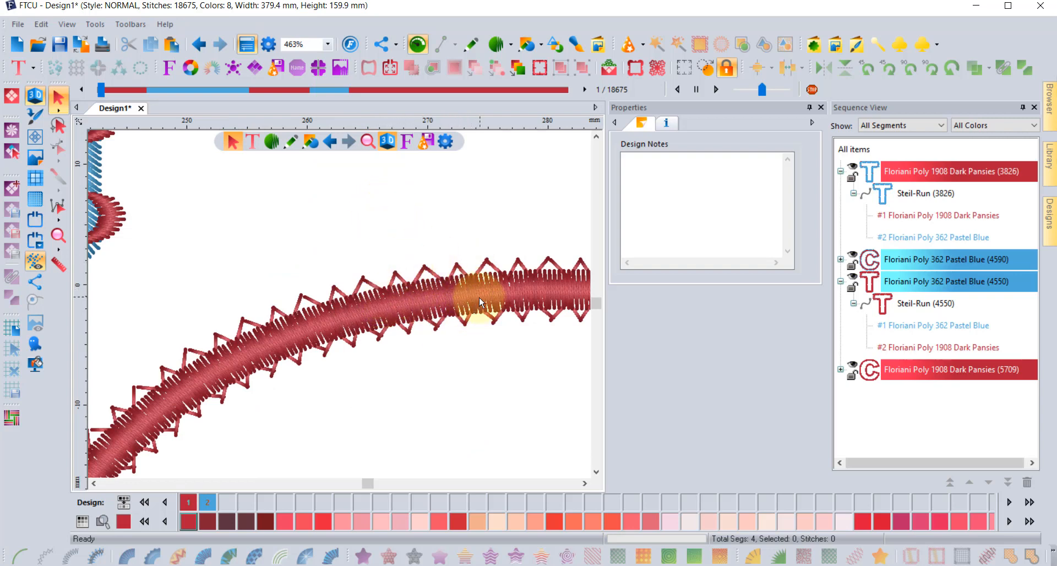
click(487, 265)
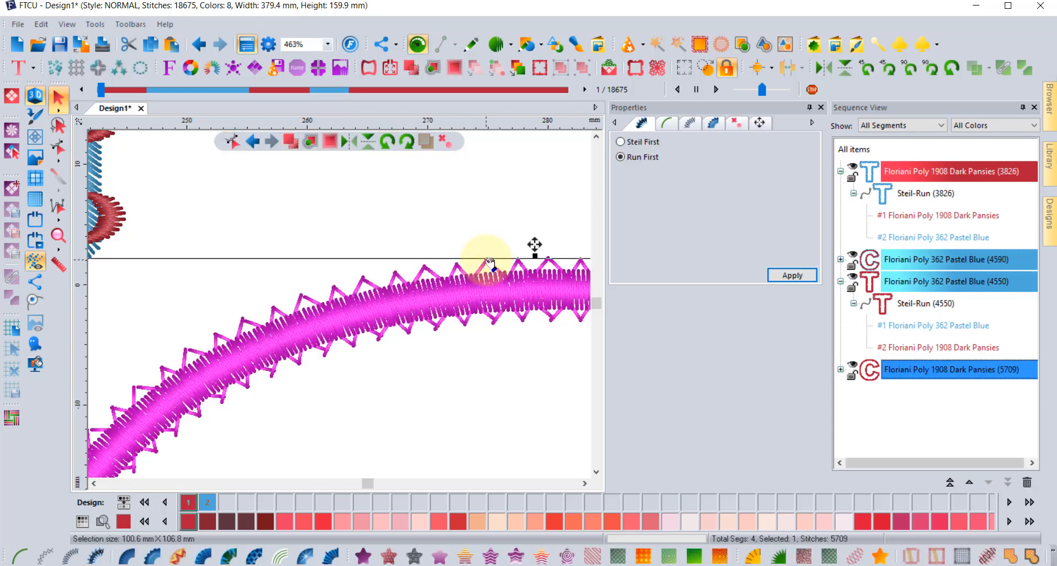
click(666, 125)
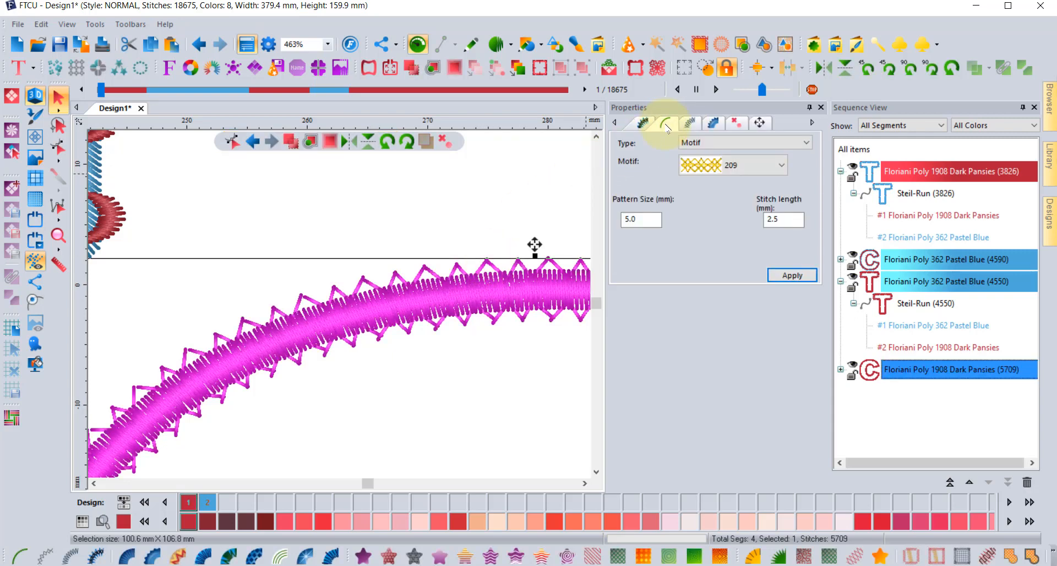
double_click(641, 219)
text(1)
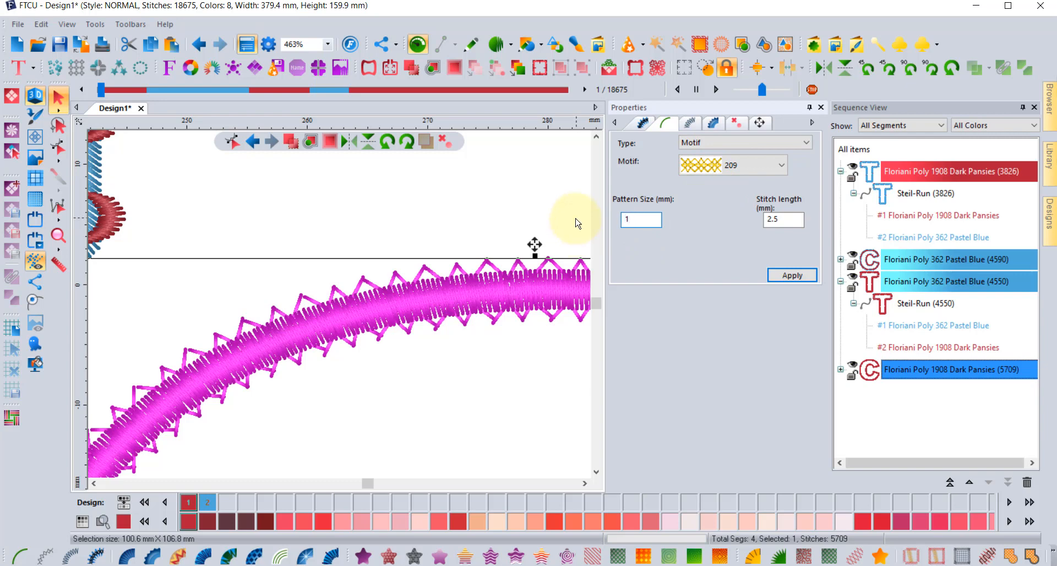
text(0)
click(792, 275)
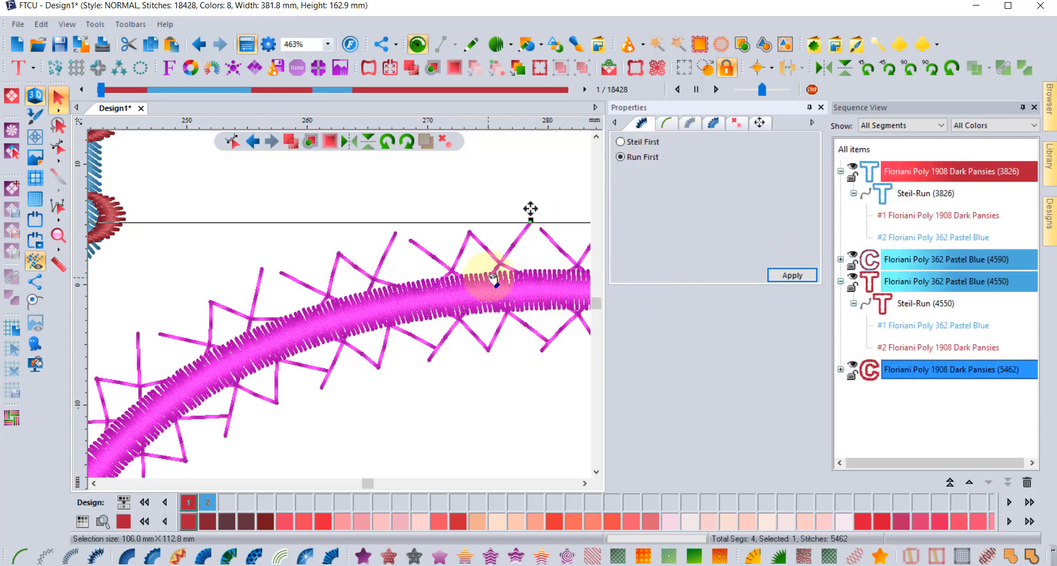
Step: Choose motif pattern 213 for the run of the new C's Steil-Run outline and apply it
click(668, 124)
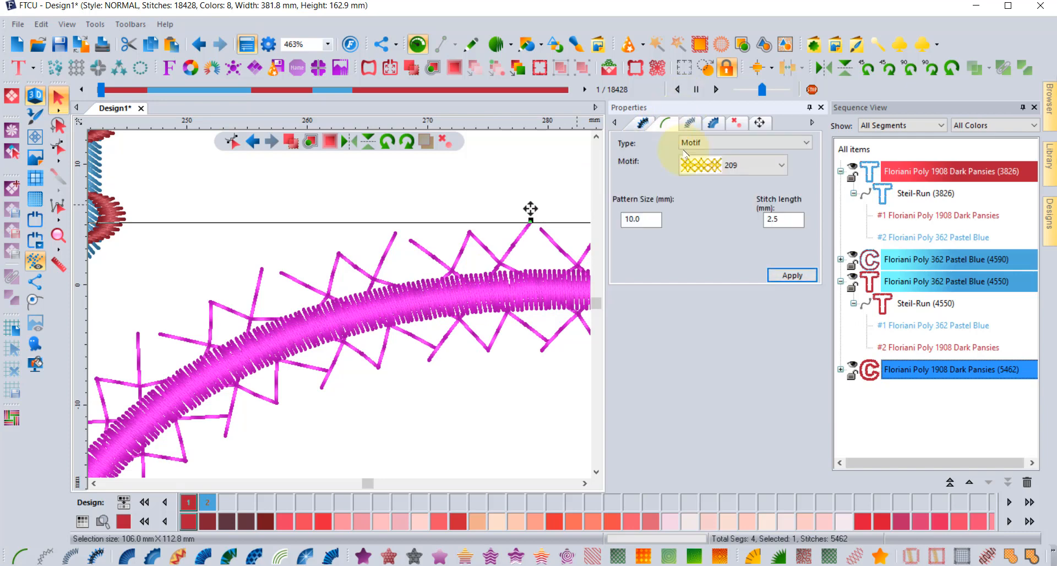
click(708, 166)
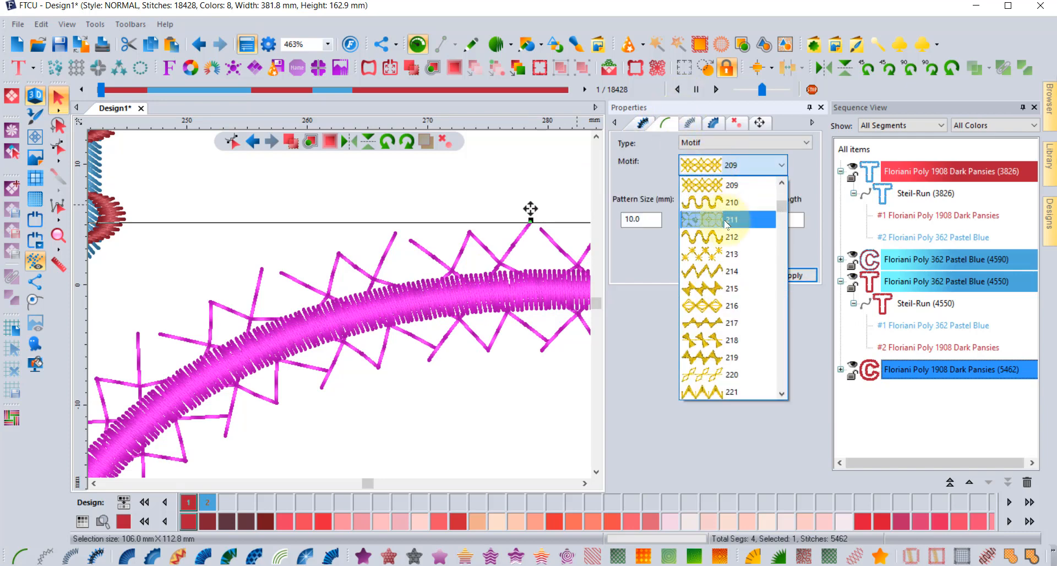
click(724, 247)
click(798, 274)
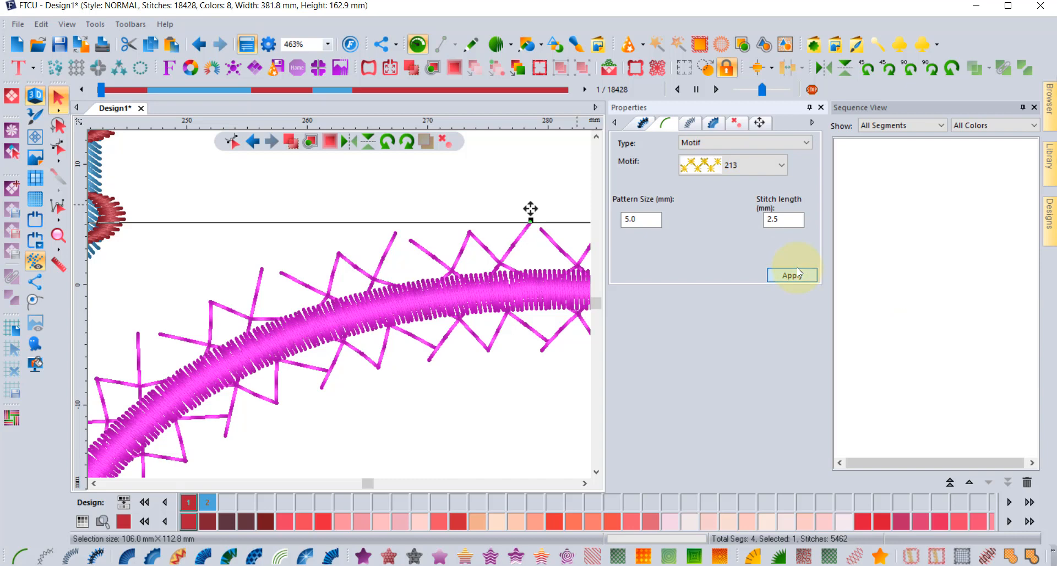
Step: Set the pattern size of the new C's motif 213 run to 8 mm and apply it
click(670, 124)
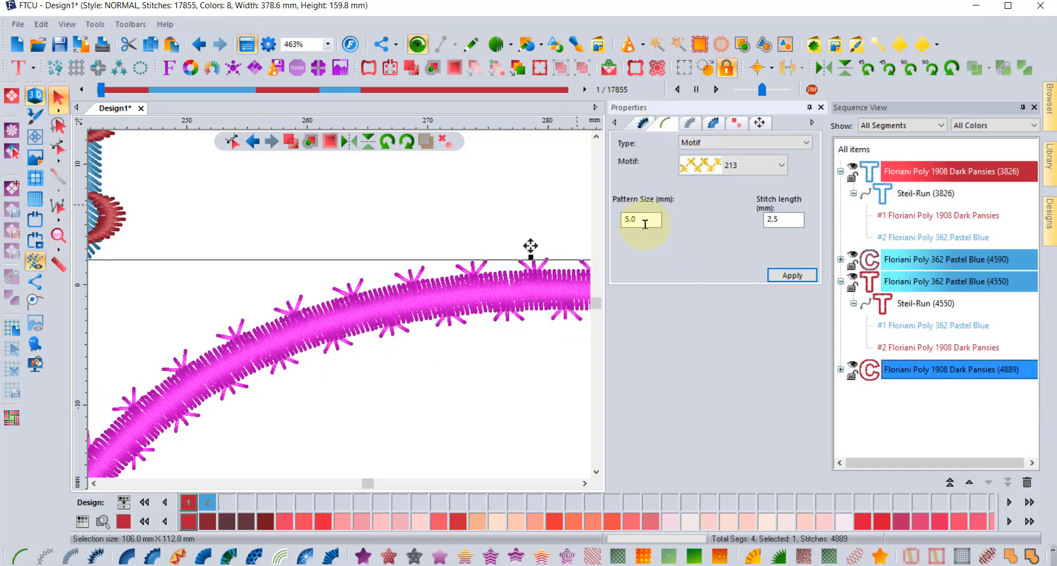
text(8)
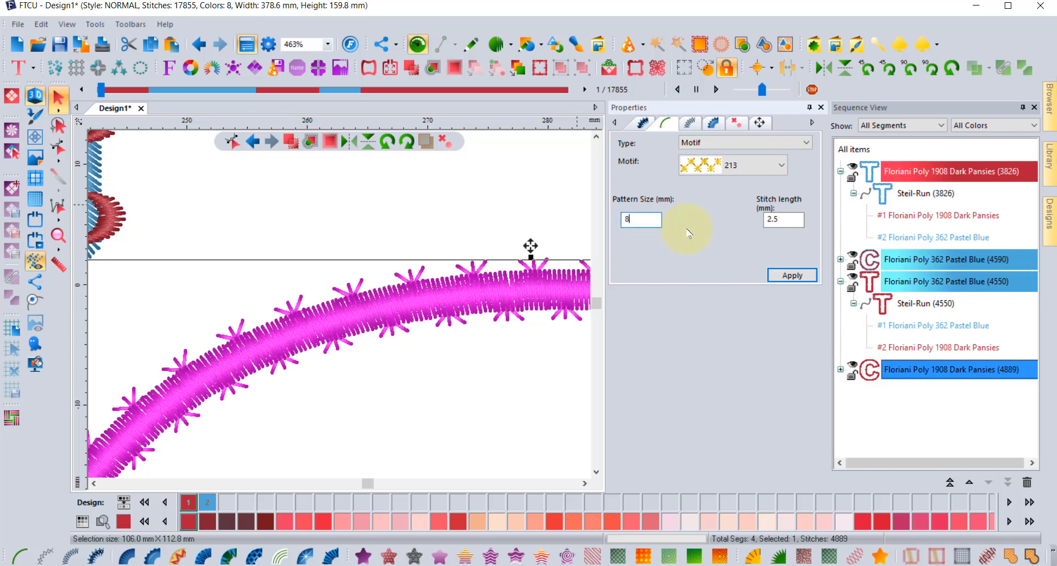
click(798, 275)
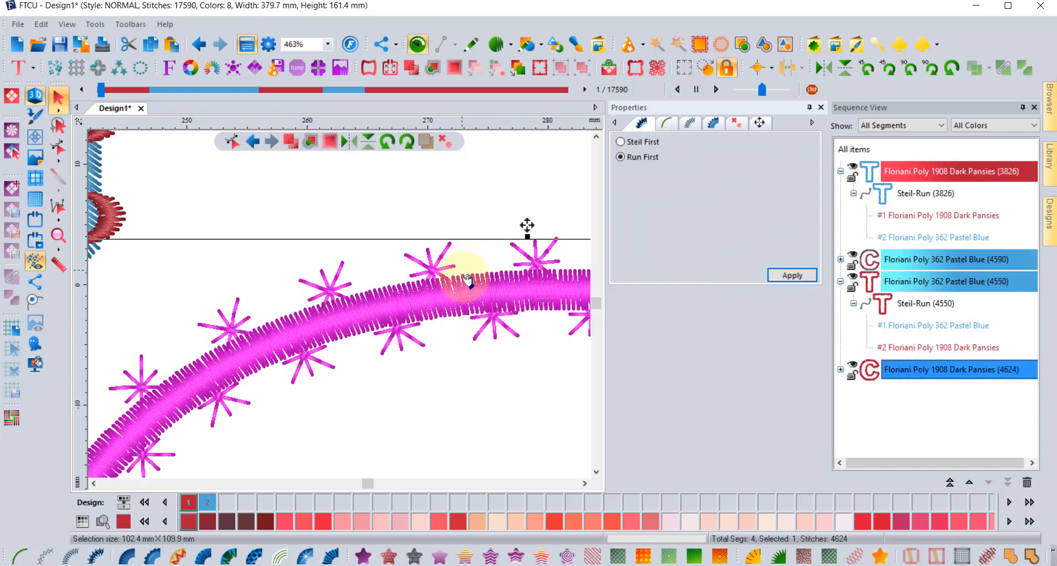
Step: Set the steil width of the new C's Steil-Run outline to 2 mm, apply it and deselect the letter
click(693, 124)
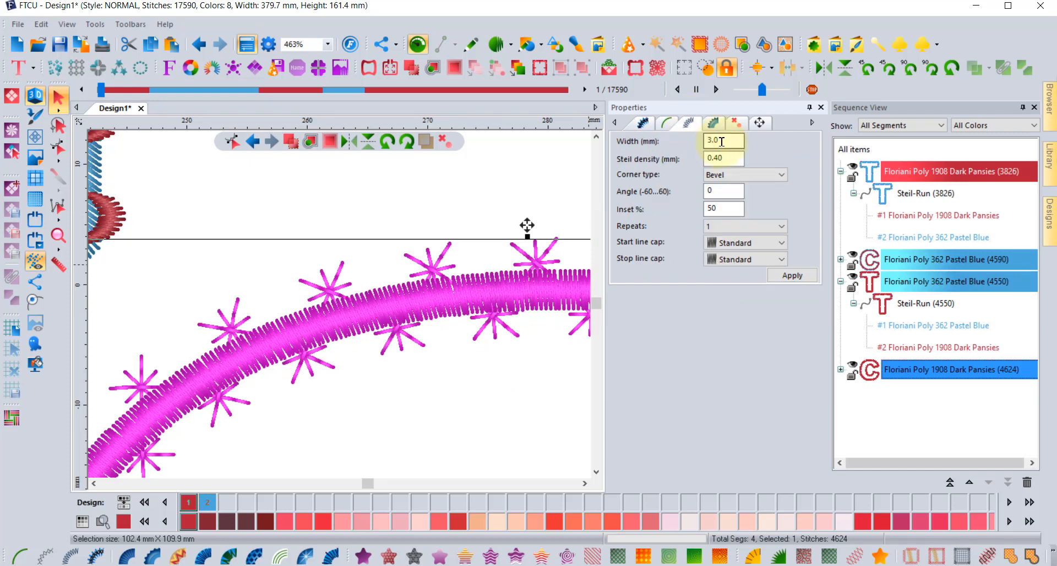
double_click(722, 142)
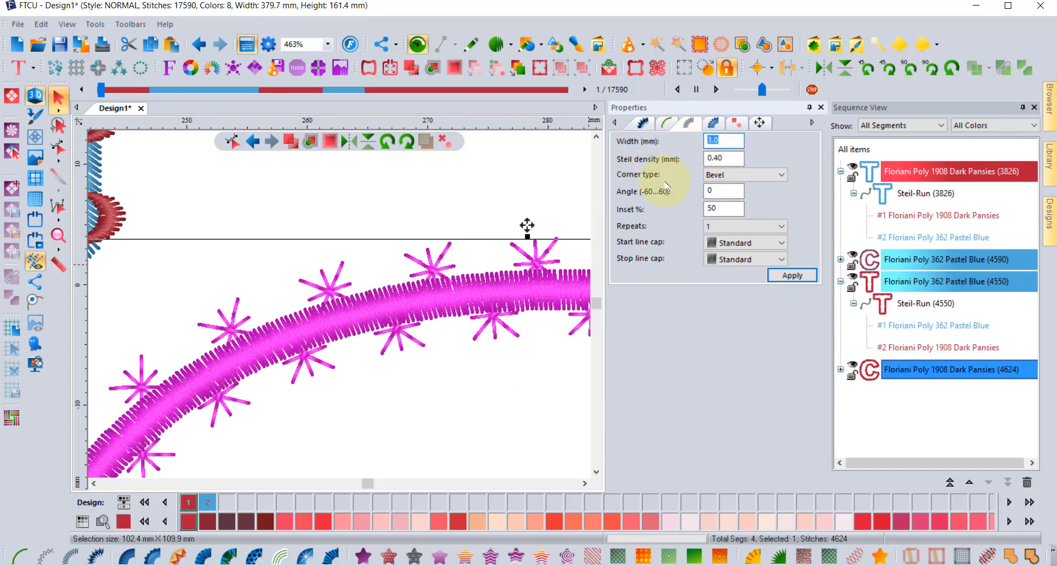
text(2)
click(792, 275)
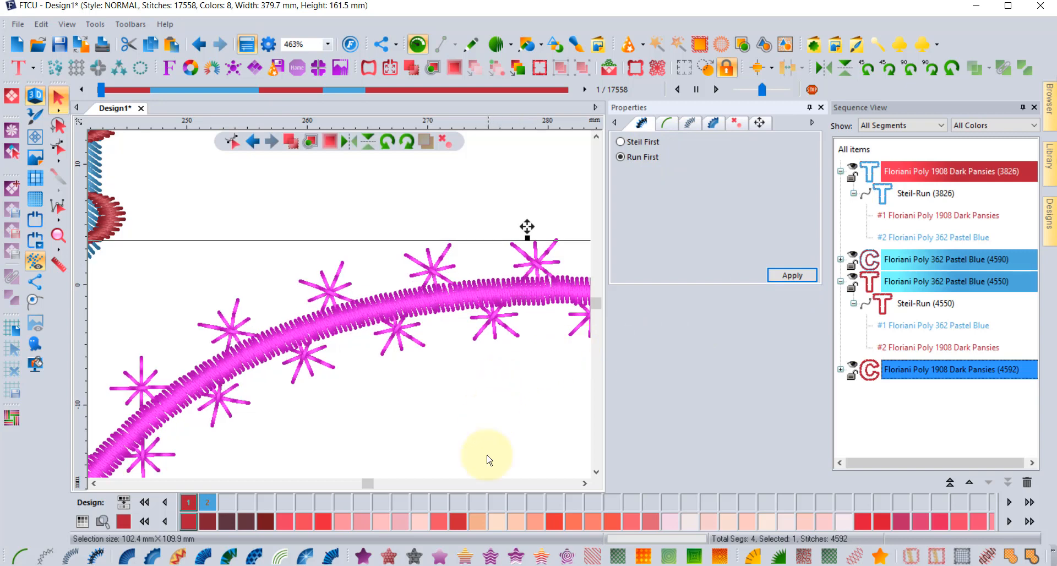
key(Escape)
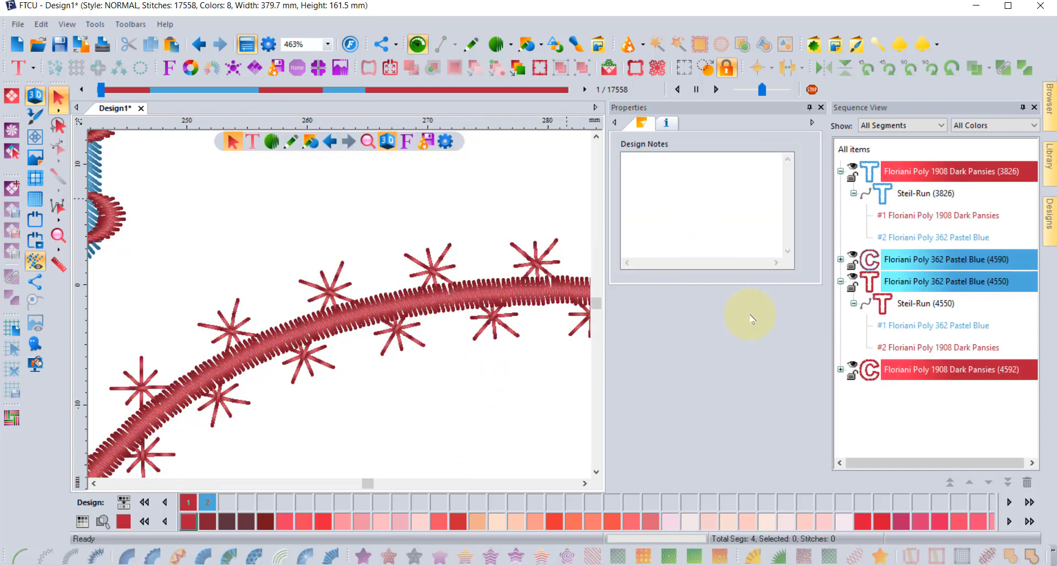
Step: Expand the new C's Steil-Run colour entries and recolour its first entry, the motif run, to Pastel Blue
click(841, 370)
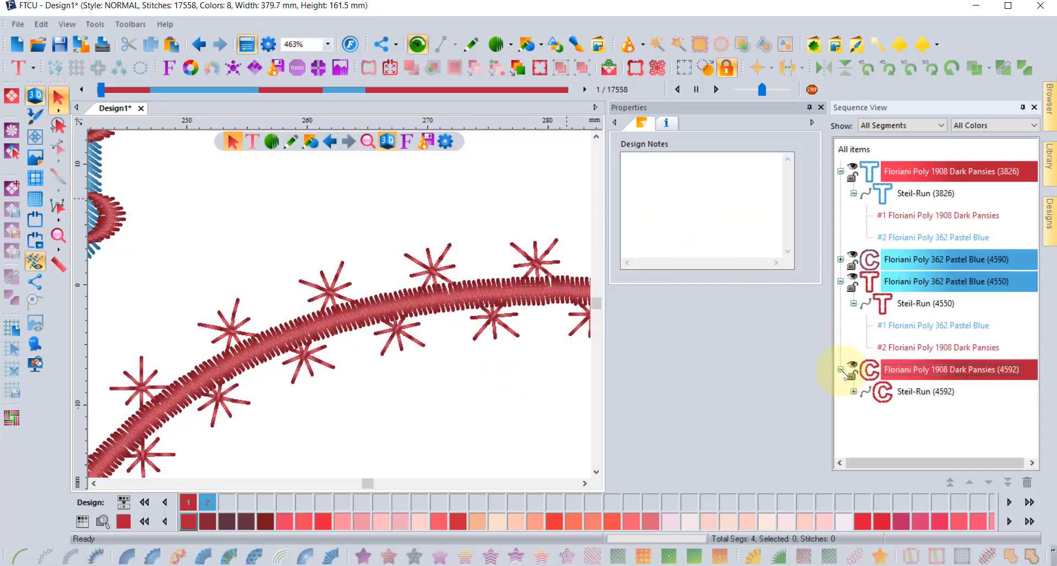
click(853, 391)
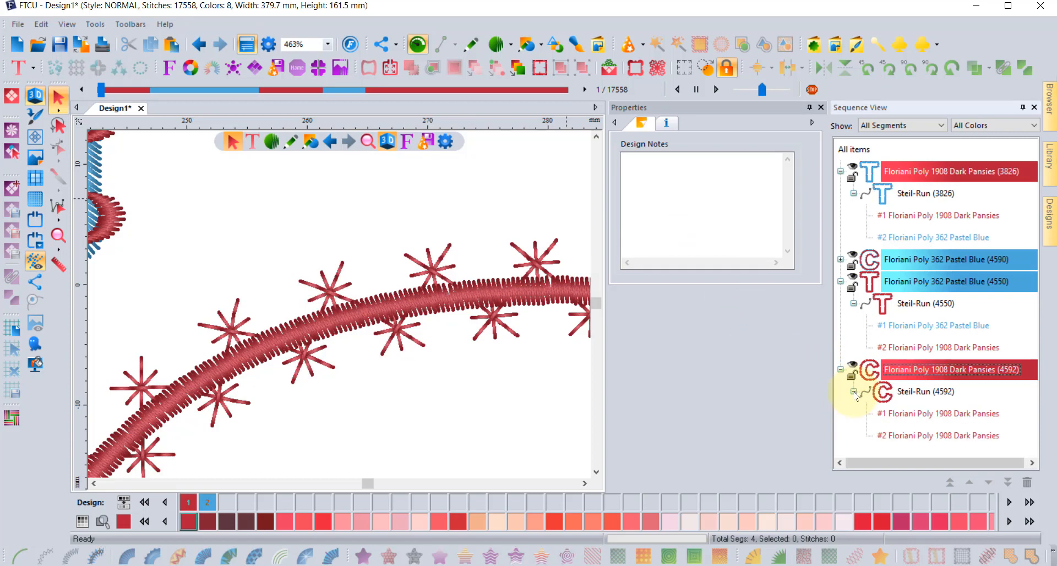
click(924, 414)
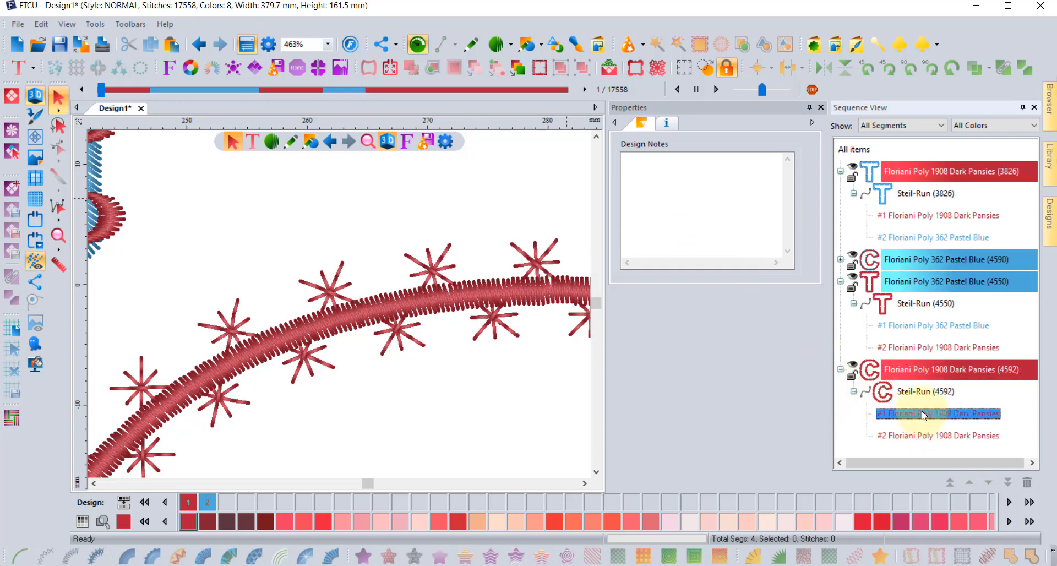
click(206, 506)
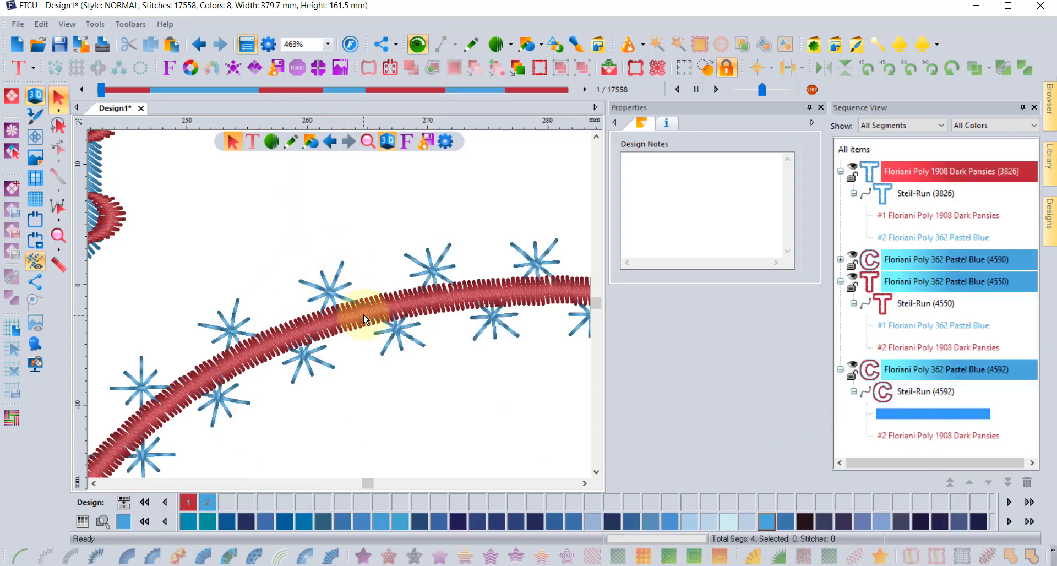
Step: Set the pattern size of the new C's motif 213 run to 10 mm, apply it and deselect the letter
scroll(378, 329, down, 1)
scroll(379, 329, down, 1)
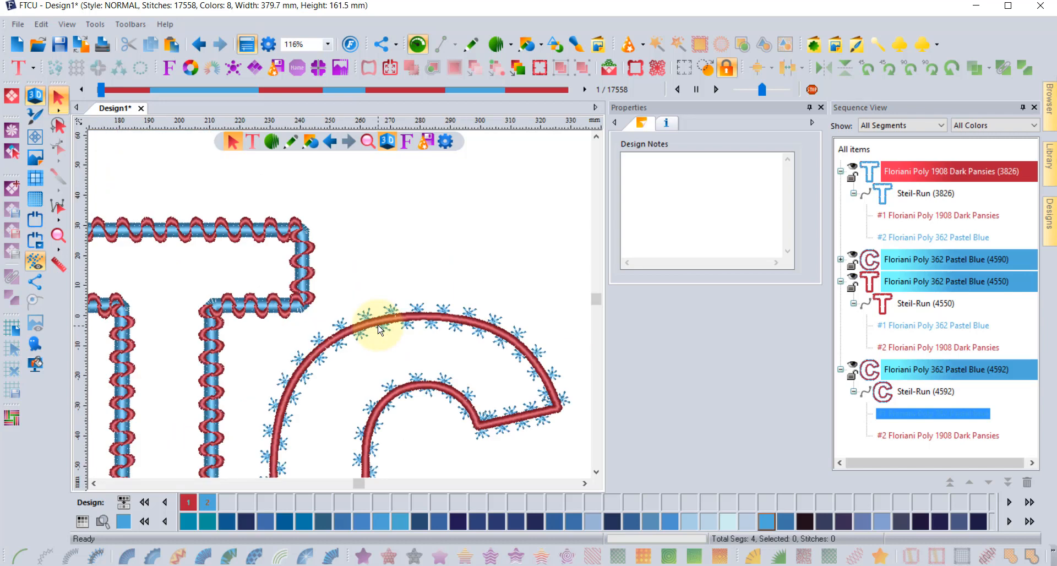
click(597, 472)
click(596, 472)
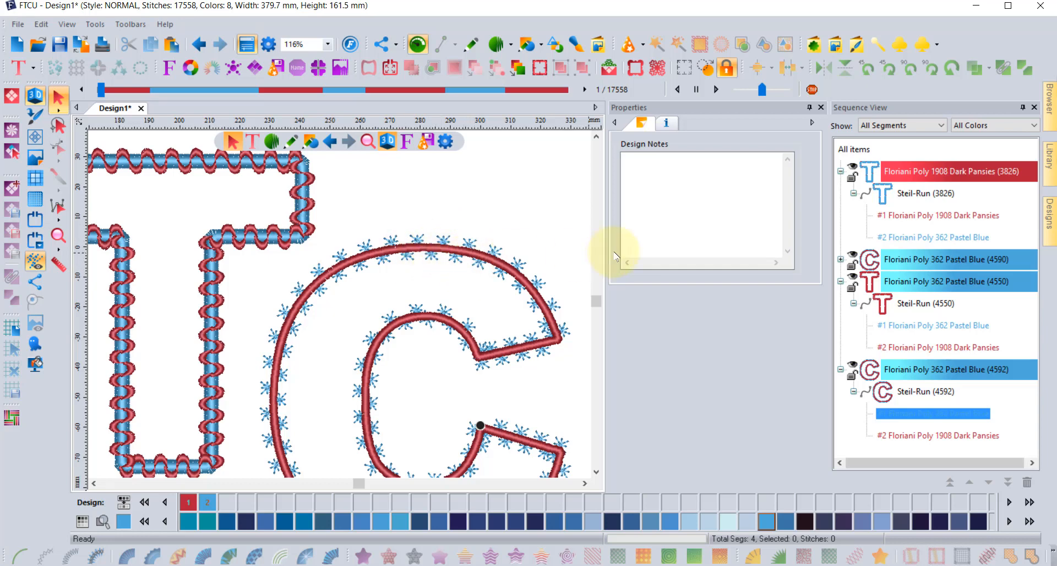
click(497, 262)
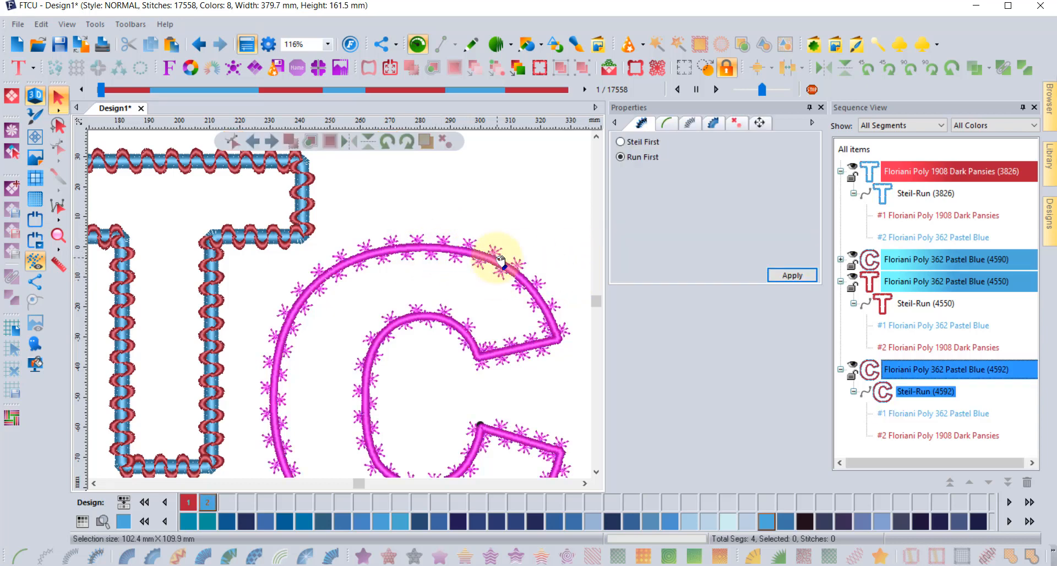
click(666, 123)
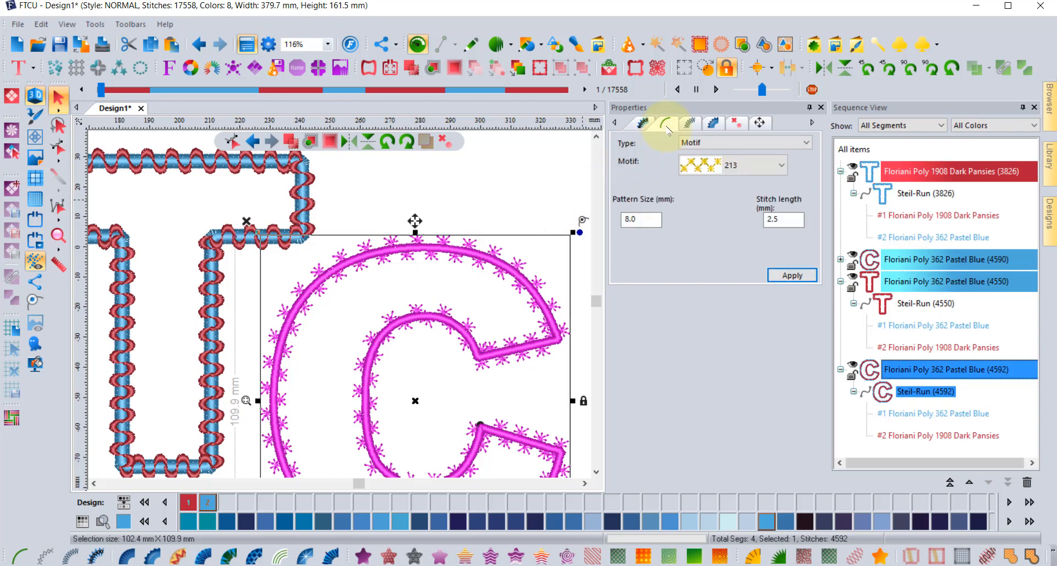
double_click(644, 219)
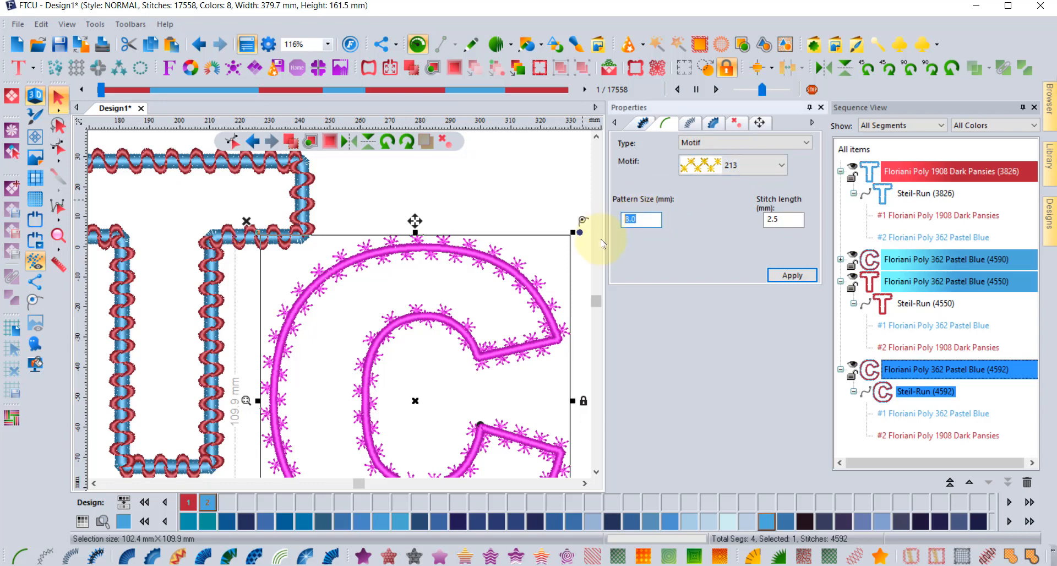
text(10)
click(791, 275)
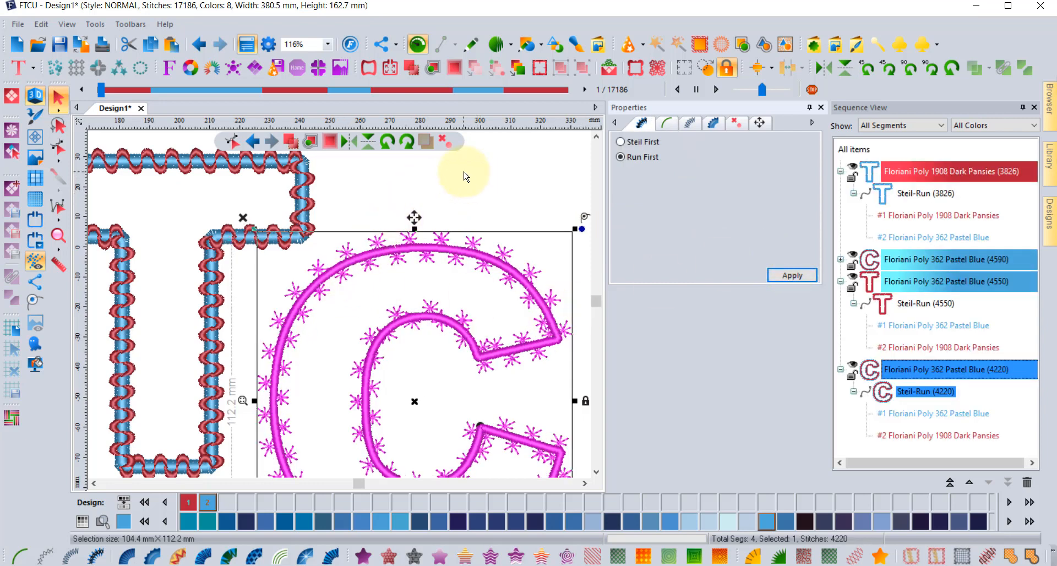
click(464, 175)
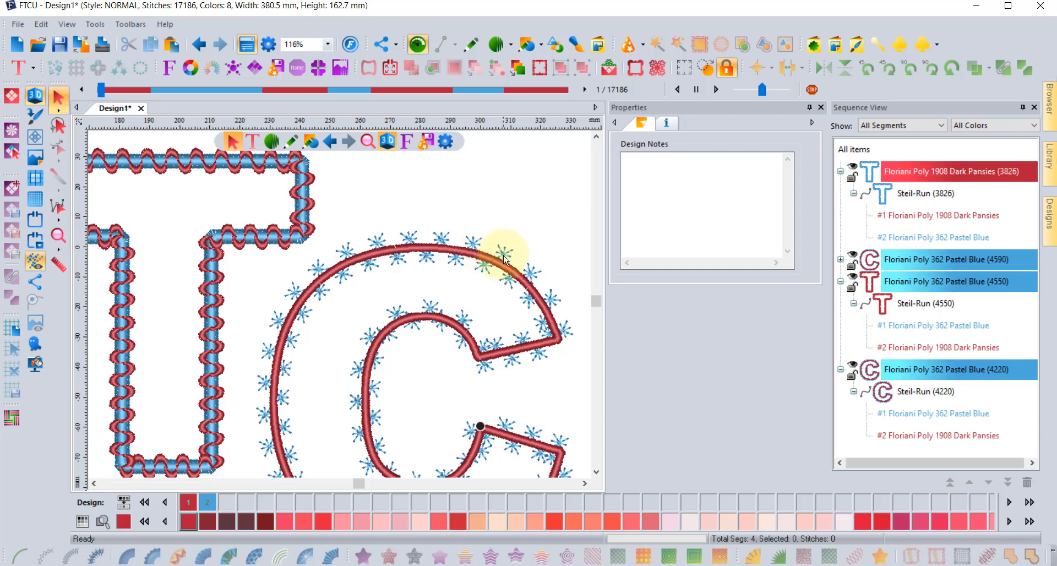
Step: Show the stitch points and turn off the 3D stitch display for a close view of the C's star motifs
scroll(505, 270, up, 2)
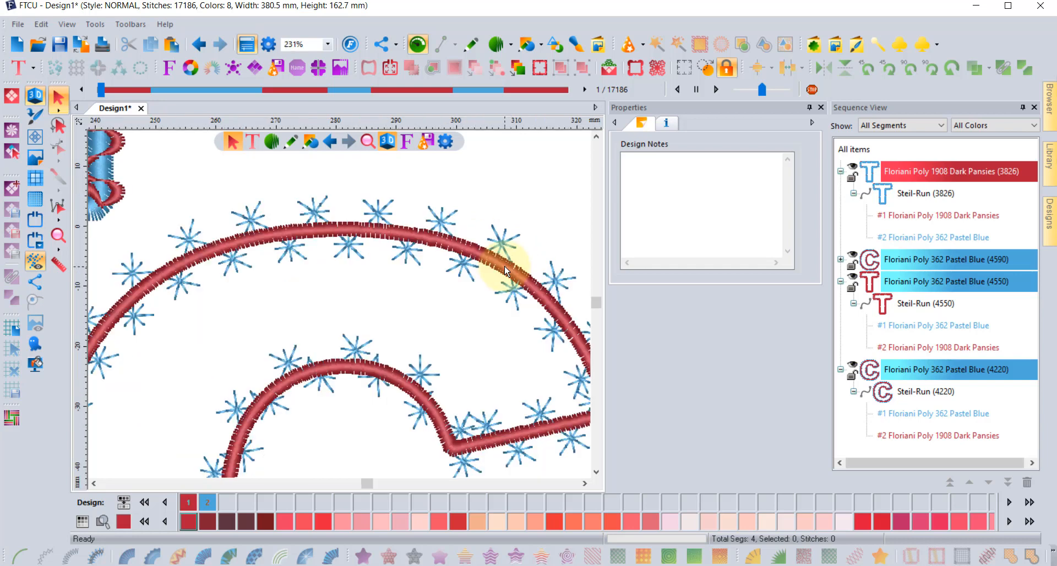
scroll(504, 266, up, 2)
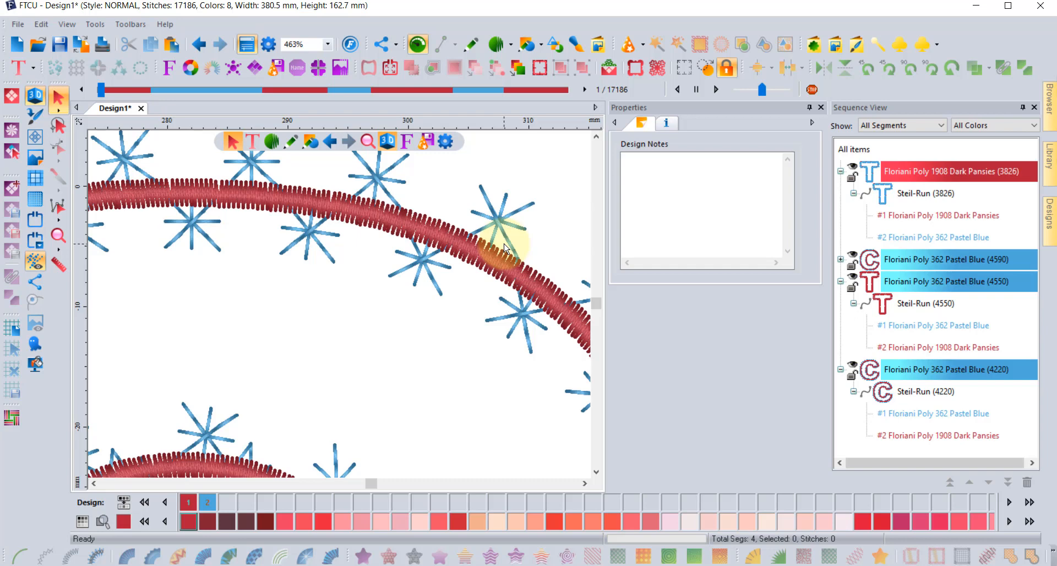
click(33, 282)
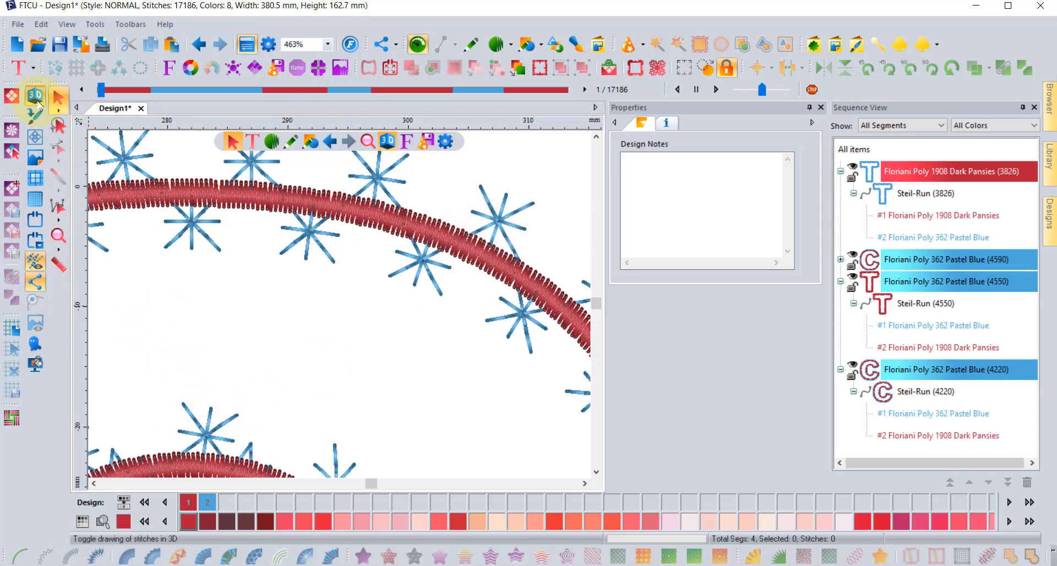
click(32, 97)
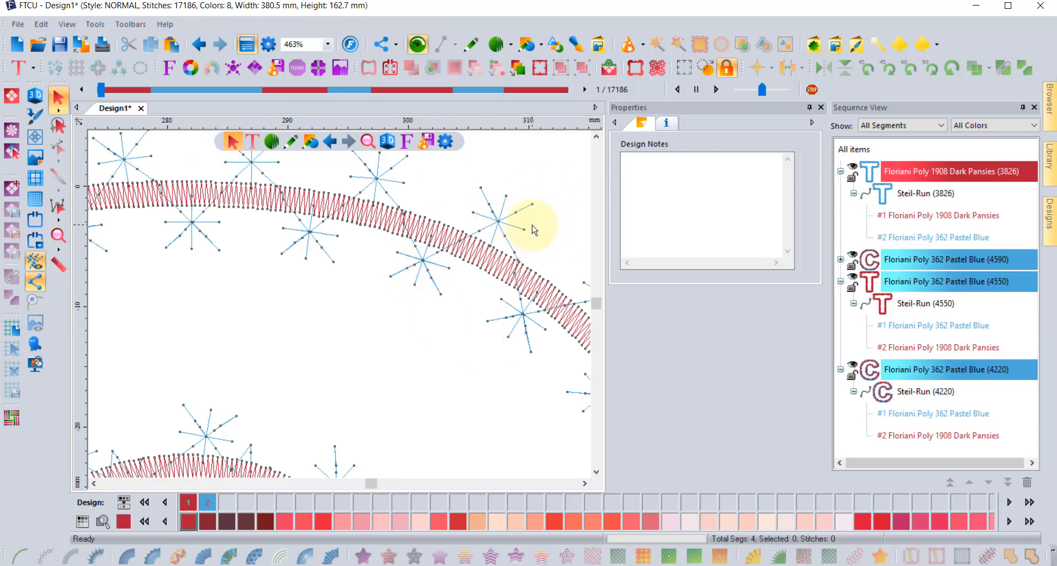
scroll(525, 209, up, 1)
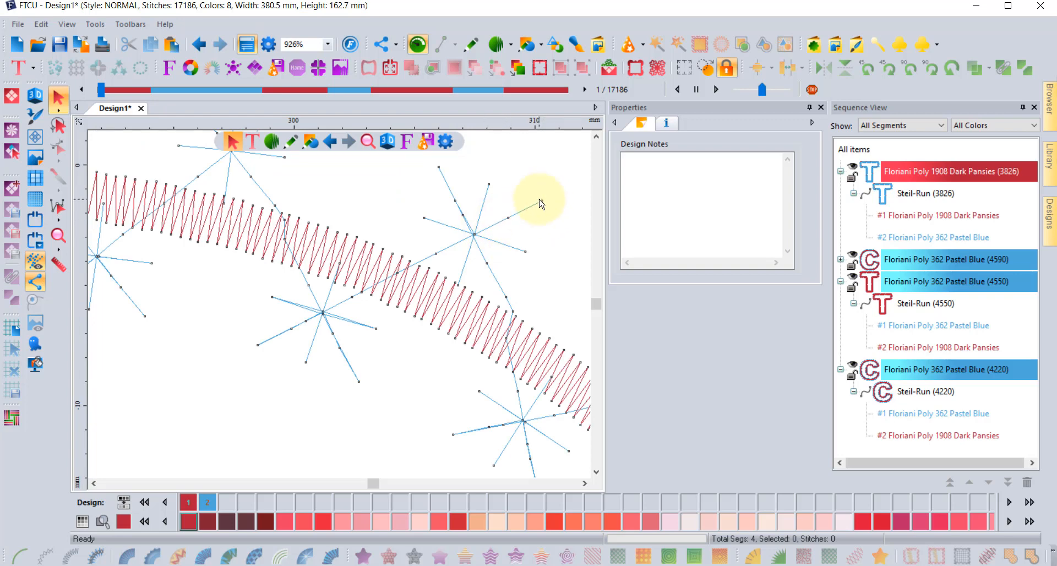
scroll(539, 203, up, 1)
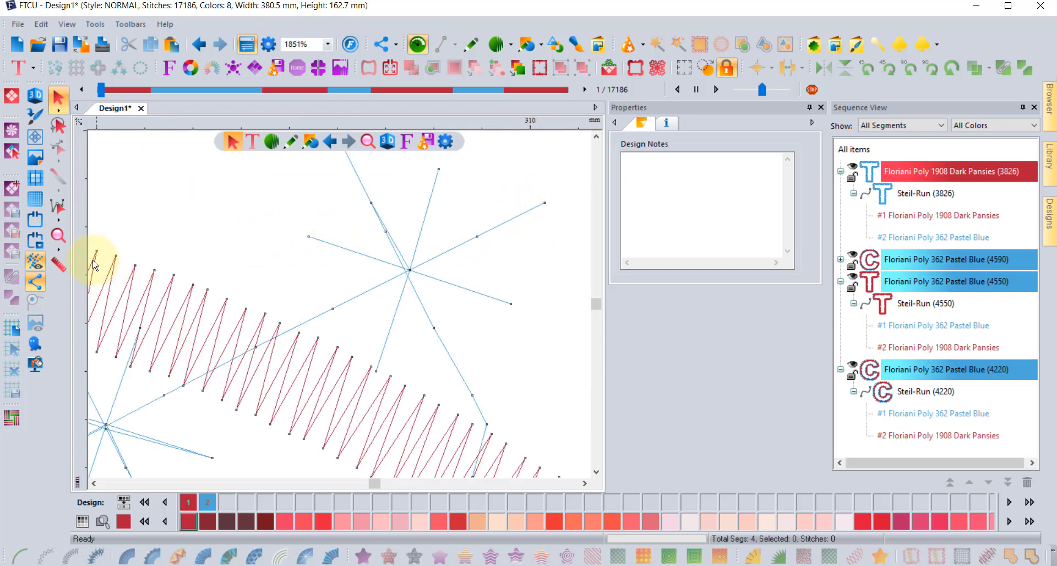
Step: Measure an outer stitch of a star motif, the short motif stitch beside the outline, and one steil stitch
click(59, 265)
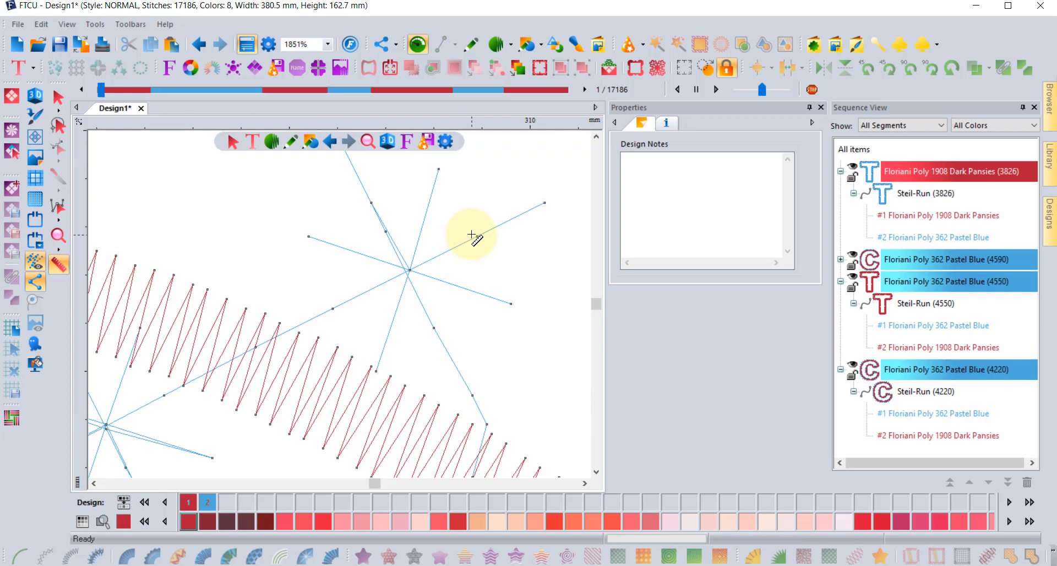
drag(475, 236, 547, 202)
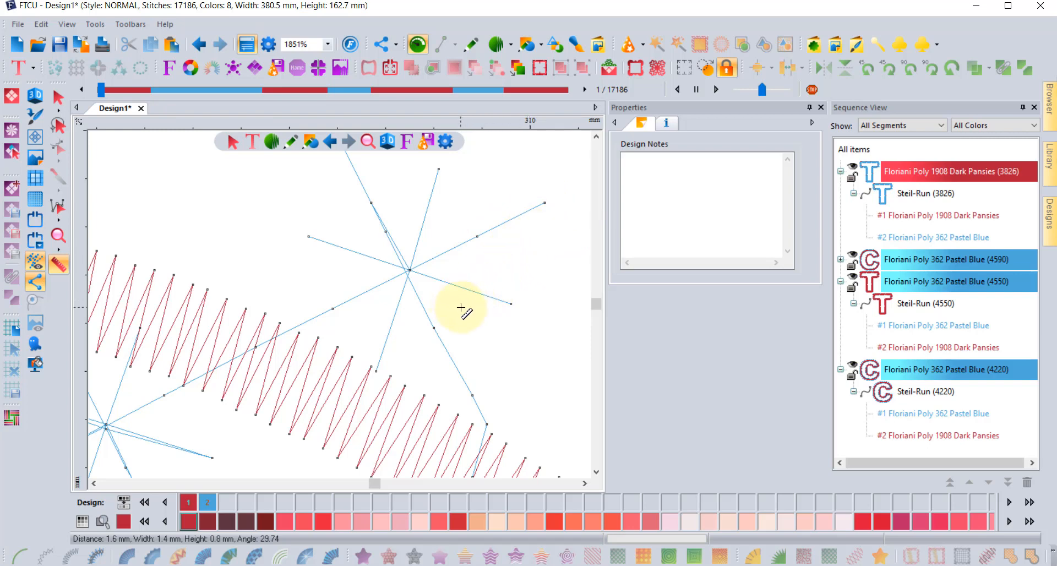
click(474, 398)
drag(475, 398, 487, 426)
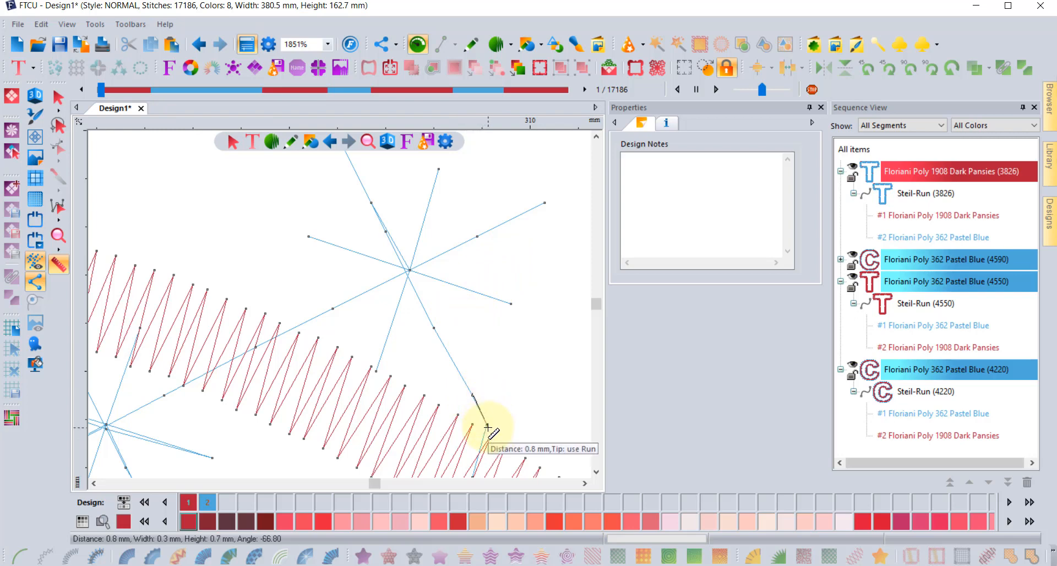
drag(487, 427, 484, 425)
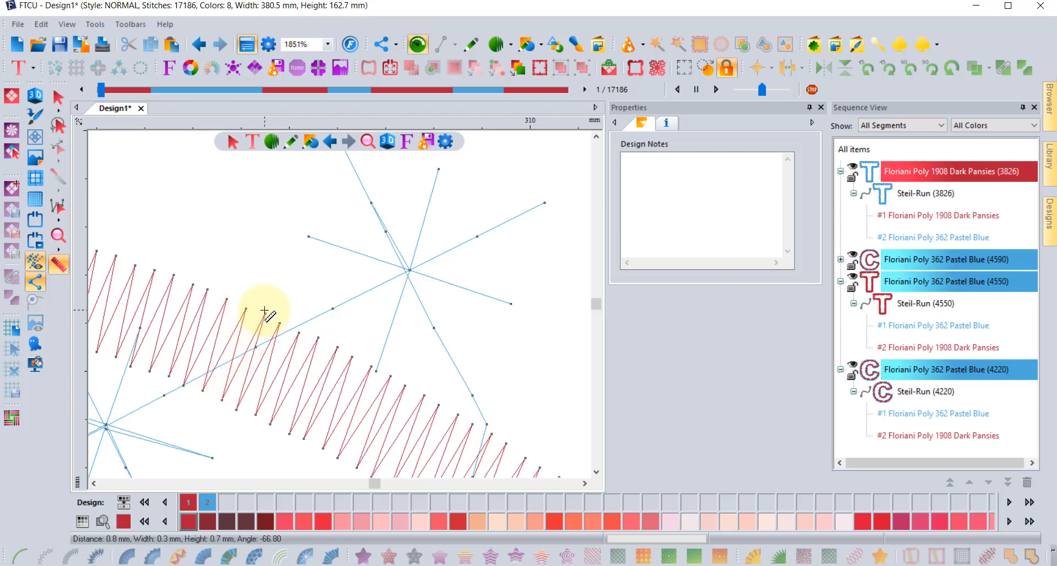
mouse_move(264, 312)
mouse_down()
mouse_move(236, 348)
mouse_move(223, 401)
mouse_up()
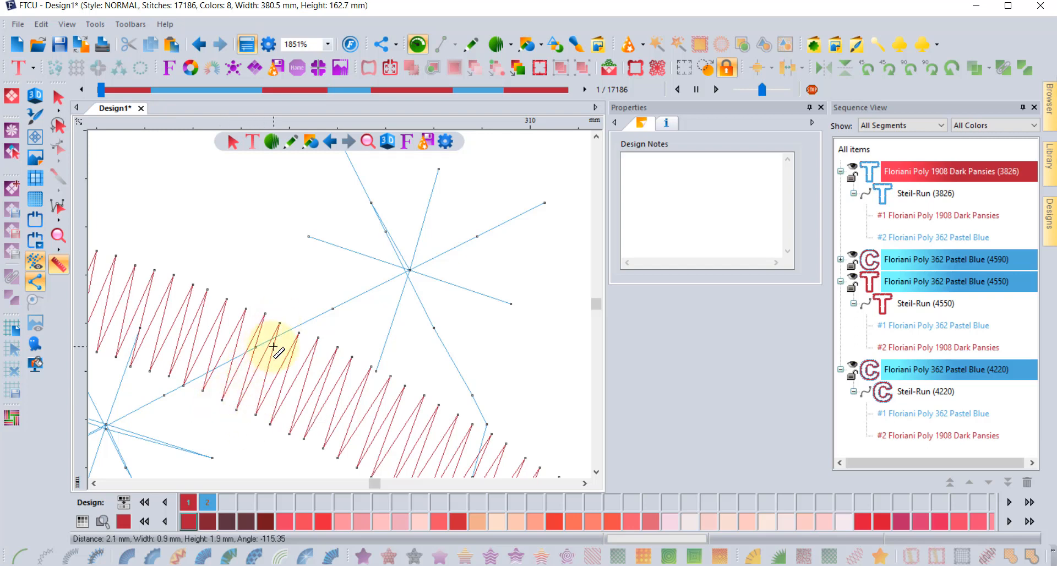
click(55, 96)
Step: Set the steil width of the new C's Steil-Run outline to 1.5 mm, apply it and deselect the letter
scroll(283, 293, down, 3)
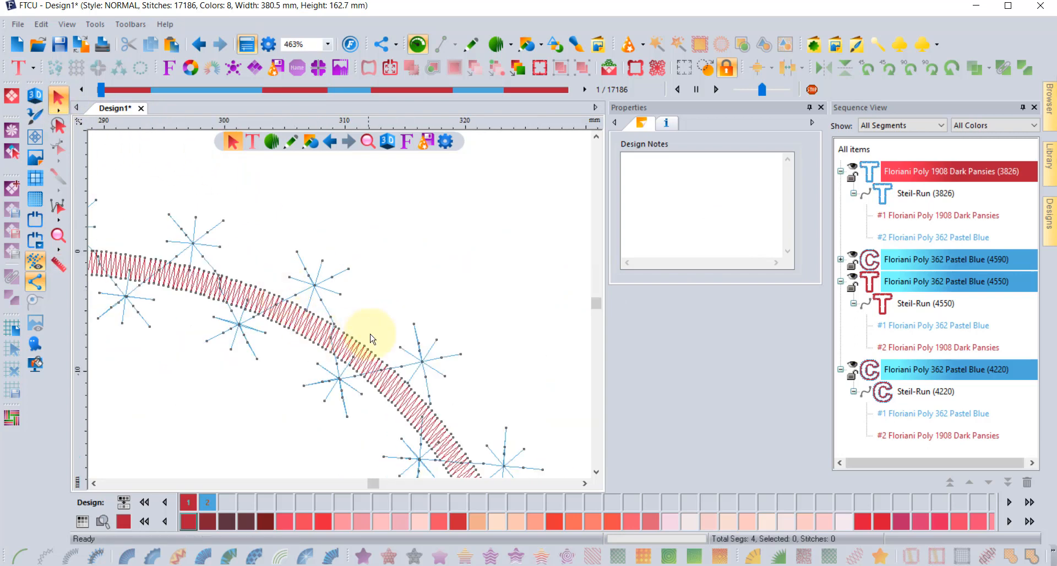
click(361, 348)
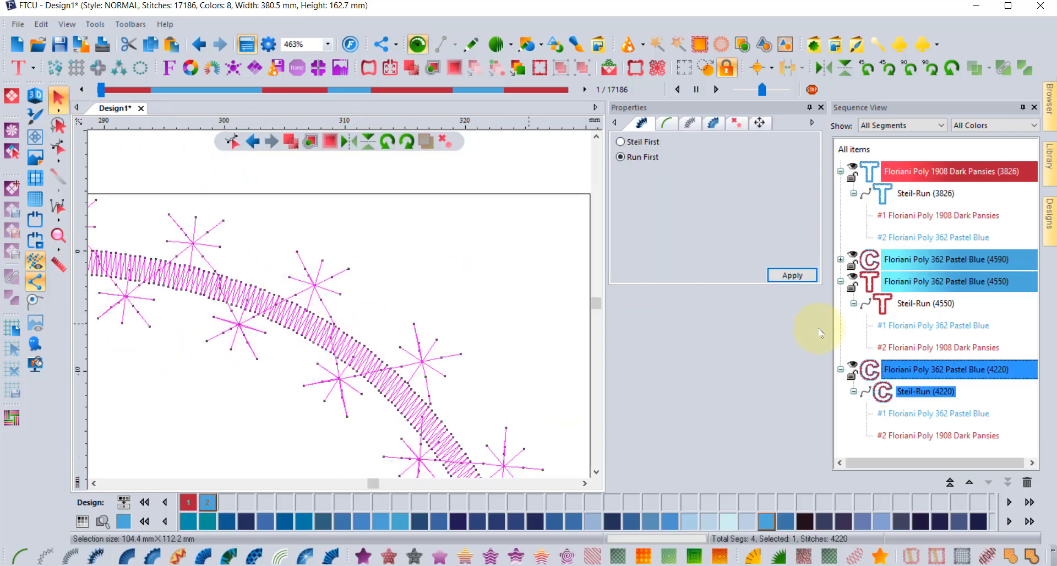
click(690, 123)
text(1.5)
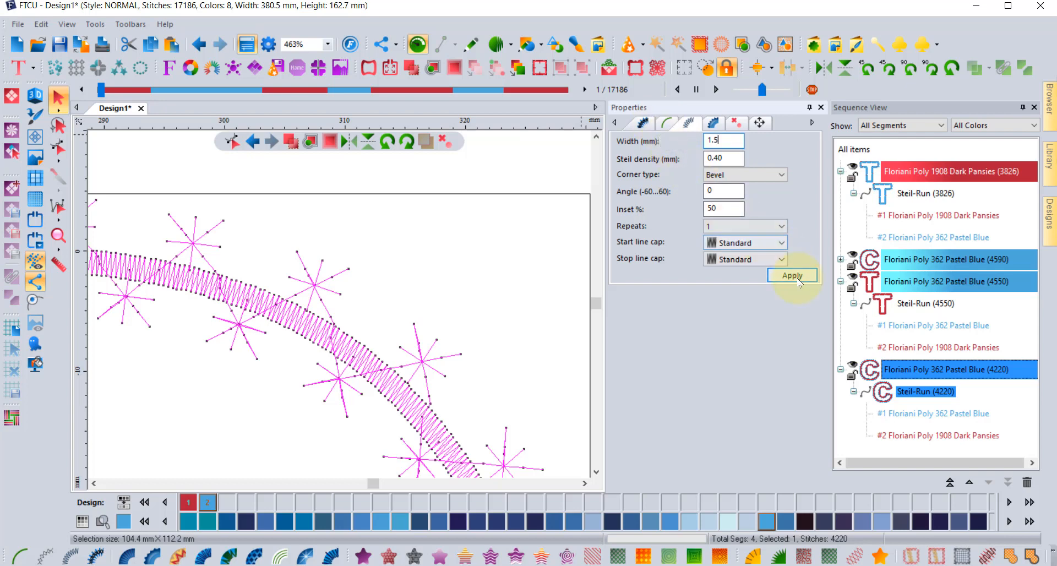
click(793, 275)
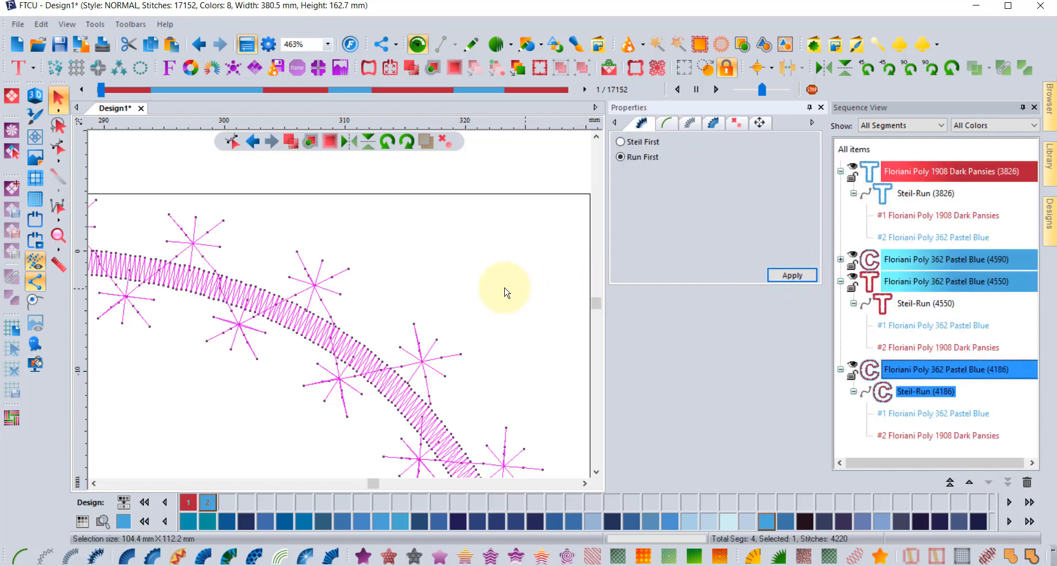
click(479, 166)
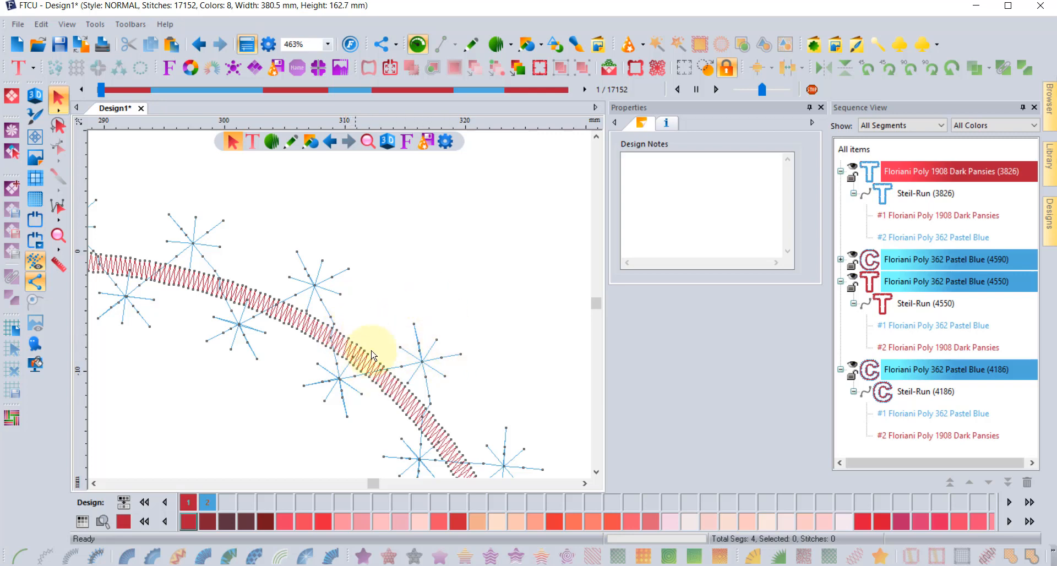
Step: Set the pattern size of the new C's motif 213 run to 4 mm, apply it and deselect the letter
scroll(418, 373, up, 1)
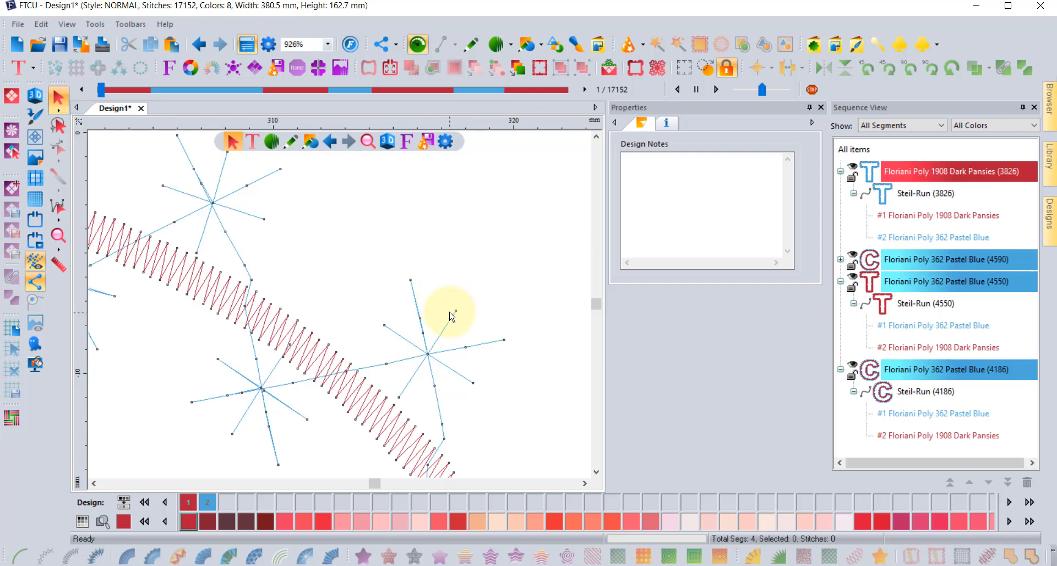
scroll(431, 341, down, 1)
click(433, 340)
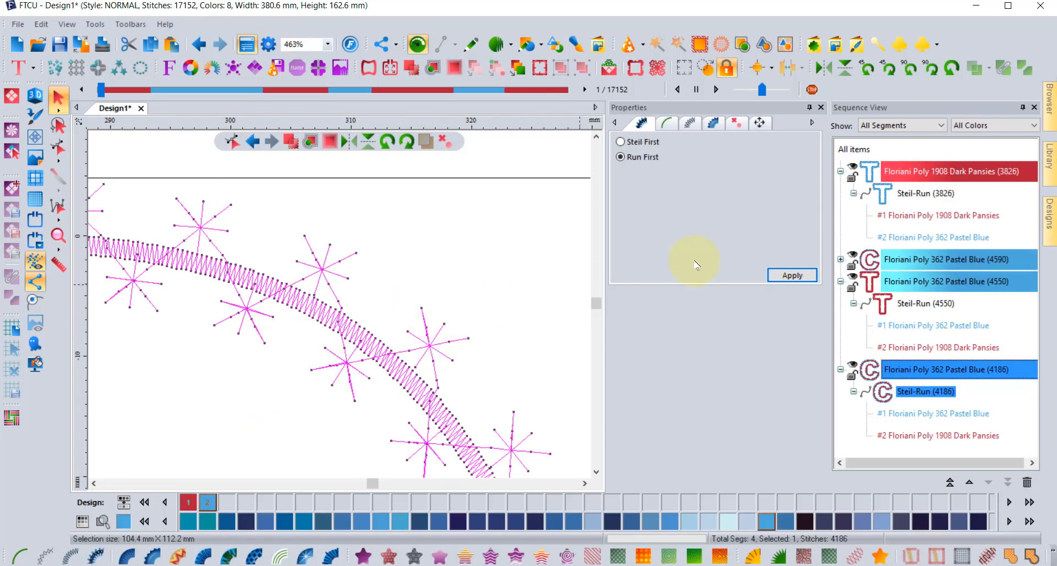
click(666, 123)
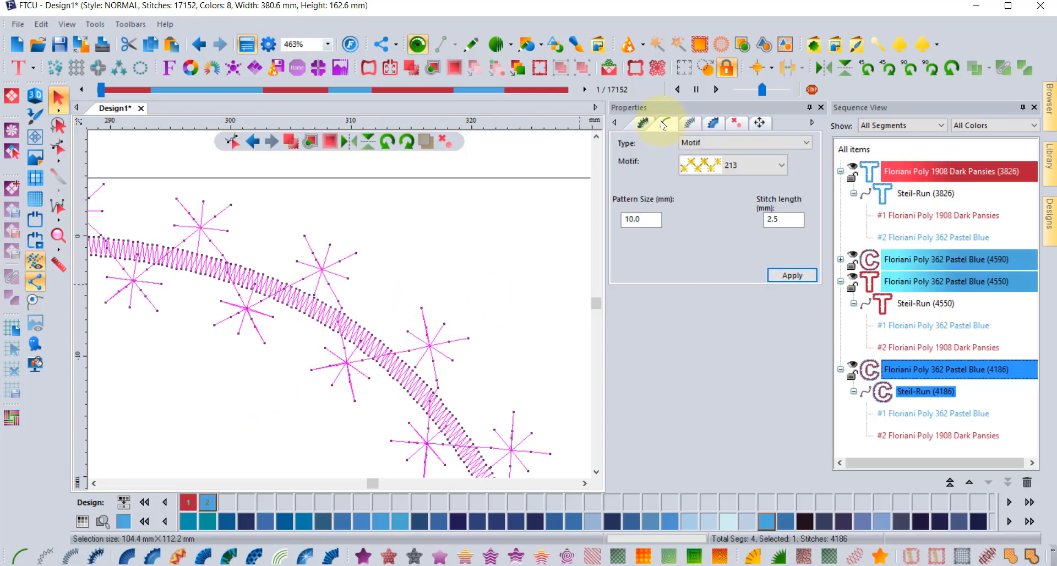
double_click(644, 219)
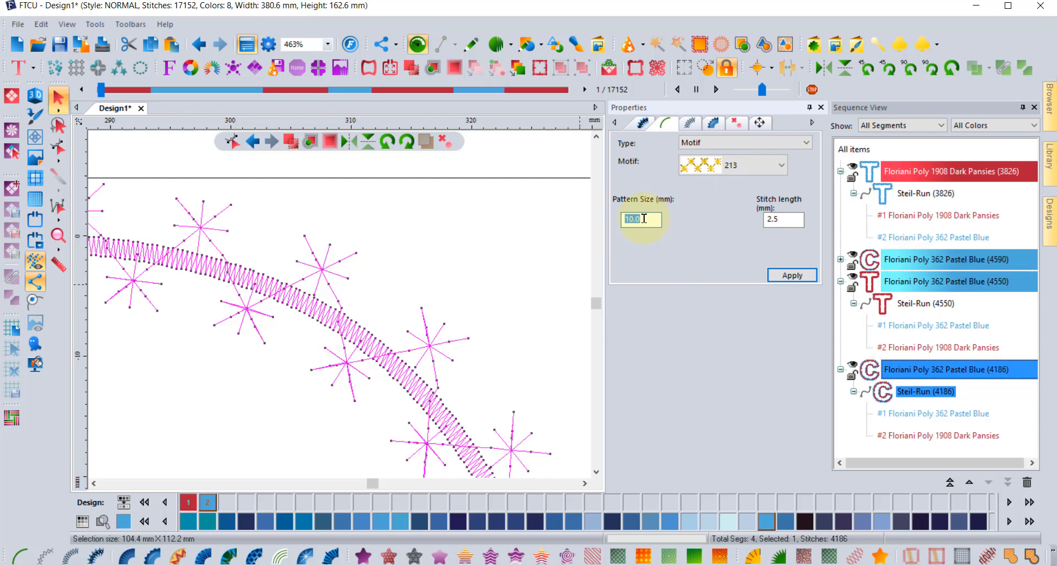
text(4)
click(792, 275)
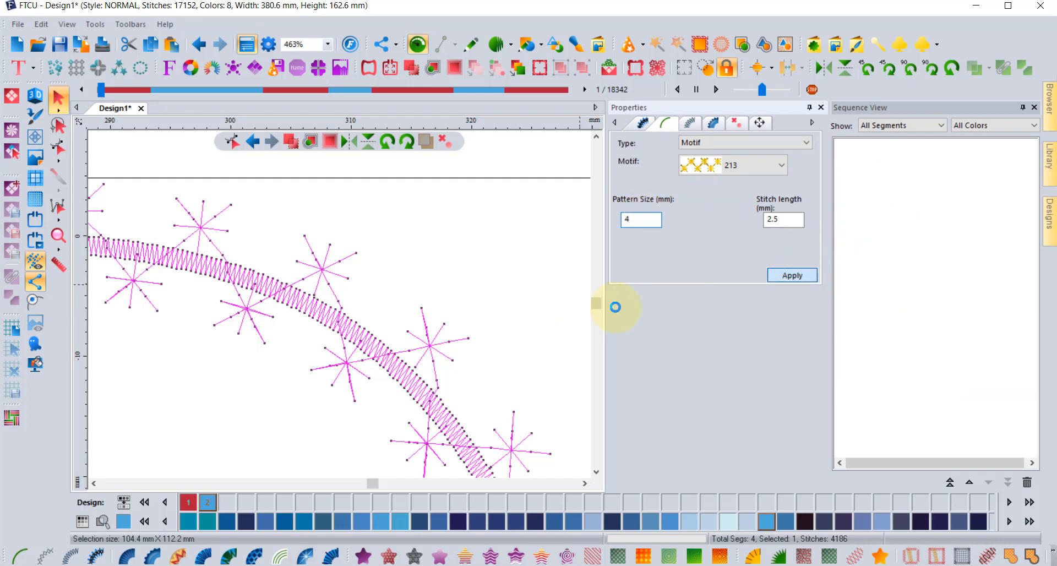
click(412, 201)
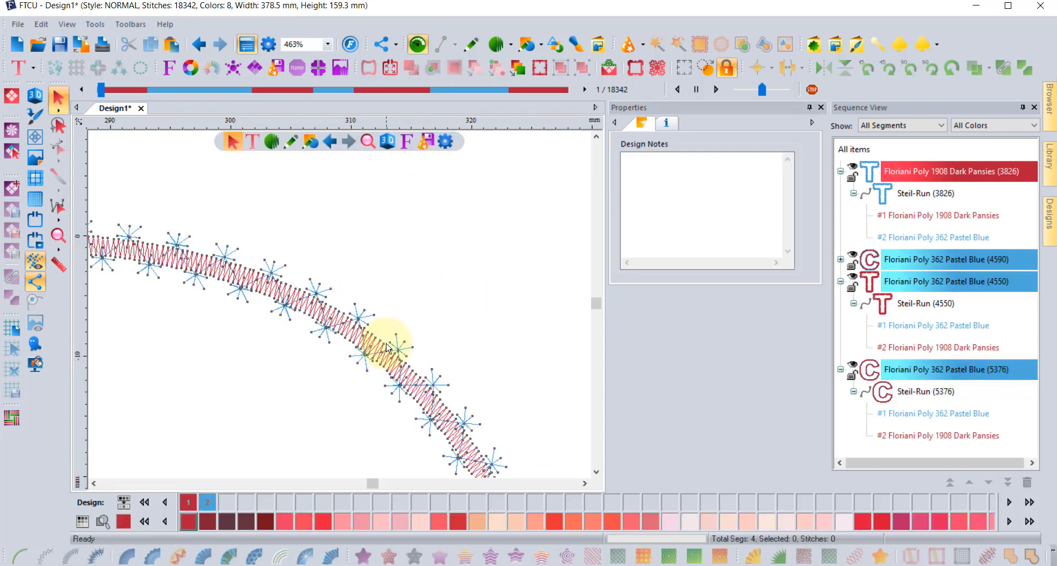
Step: Measure one arm of a small star motif on the C and the star's full span
scroll(387, 349, up, 1)
scroll(388, 348, up, 1)
scroll(394, 355, up, 1)
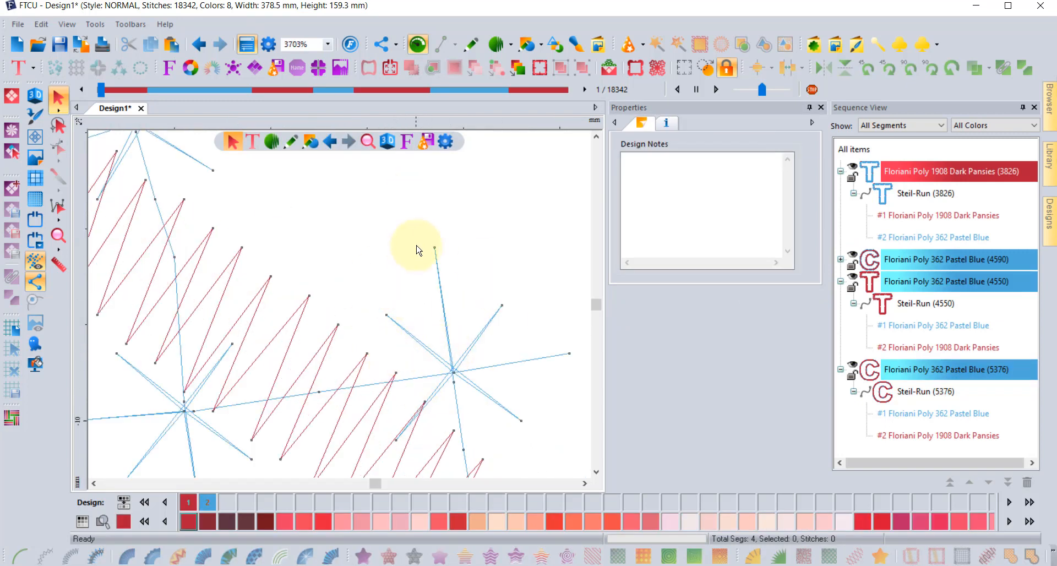
click(57, 264)
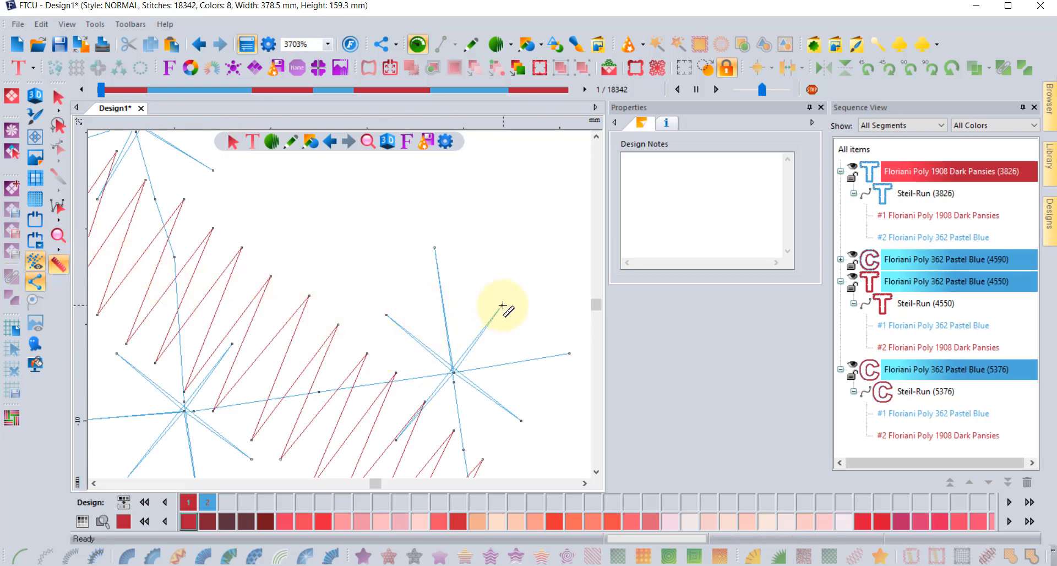
drag(502, 305, 451, 373)
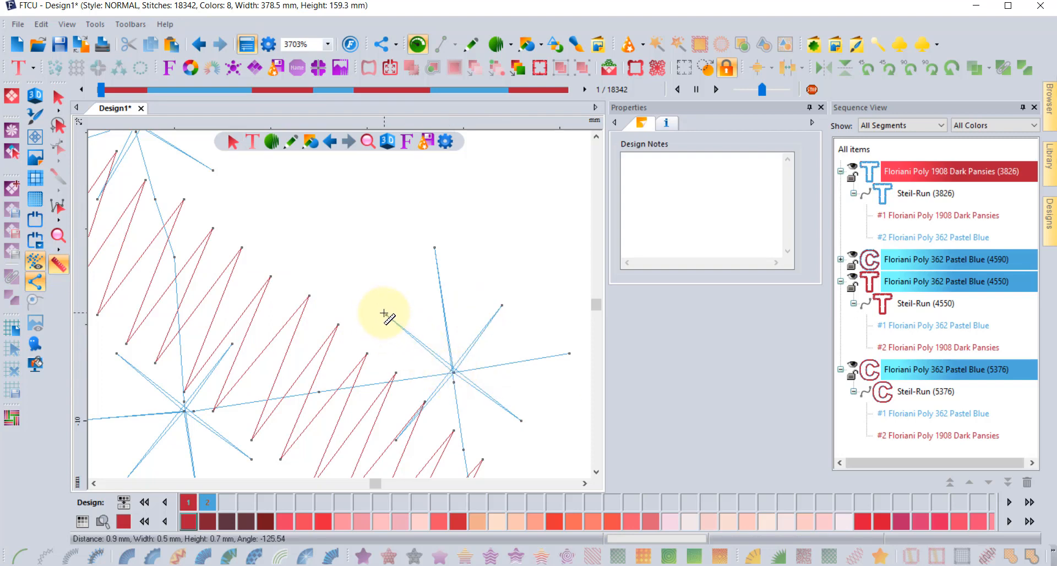
mouse_move(384, 313)
mouse_down()
mouse_move(487, 417)
mouse_move(523, 422)
mouse_up()
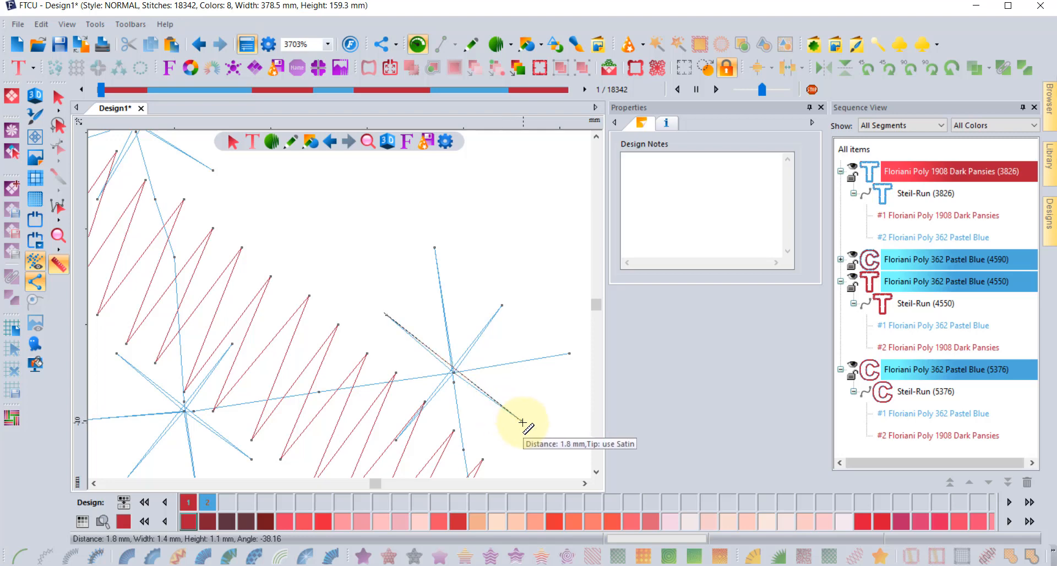
scroll(521, 424, down, 4)
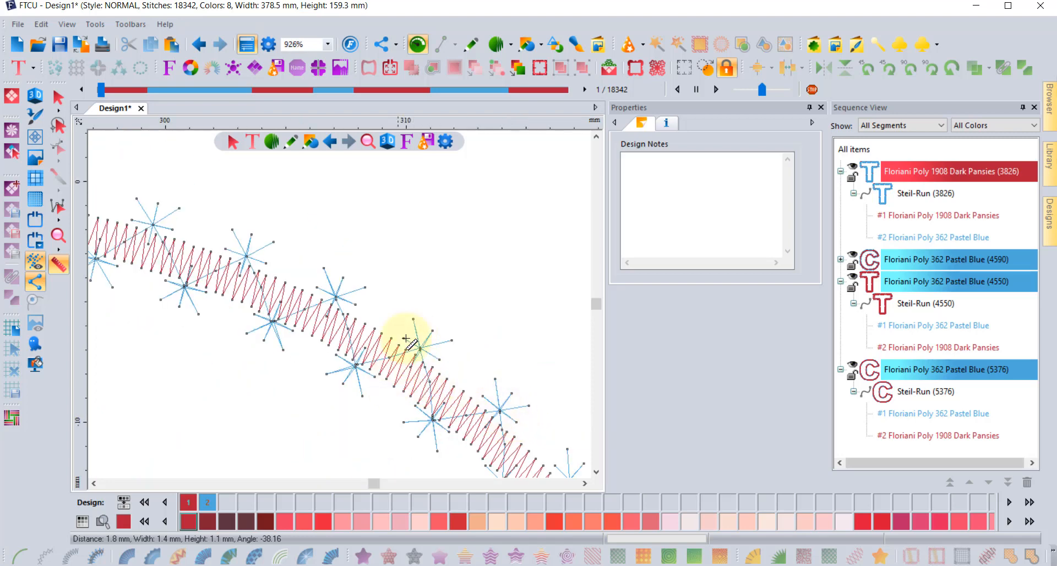
click(58, 98)
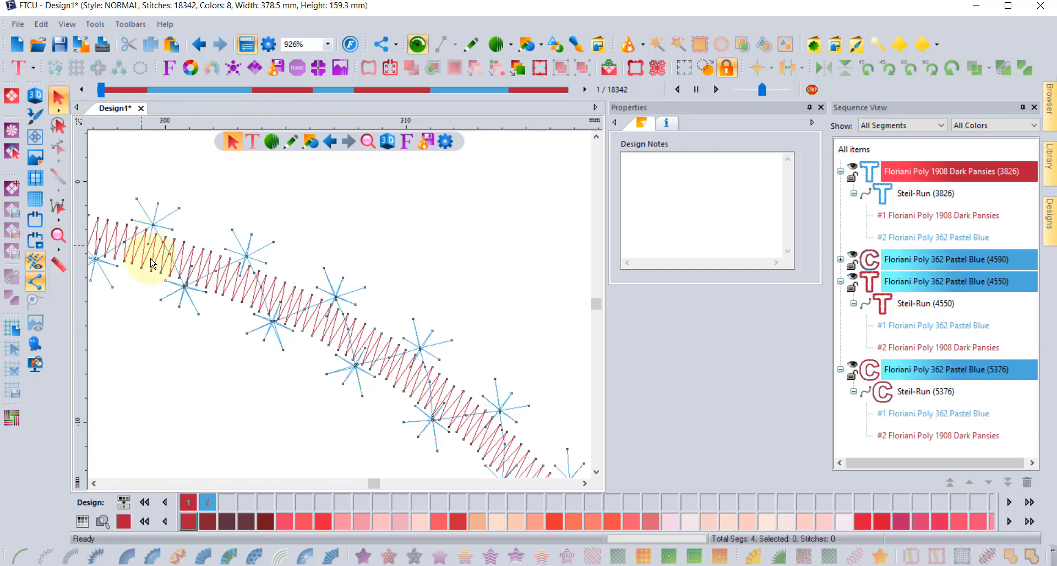
Step: Set the steil width of the new C's Steil-Run outline to 0.5 mm, apply it and deselect the letter
click(283, 285)
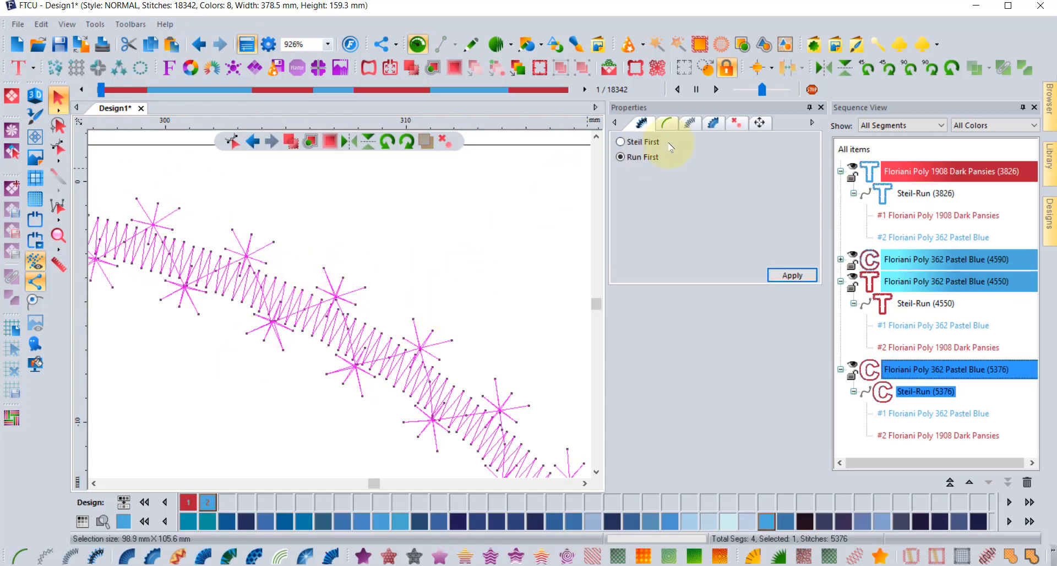
click(688, 122)
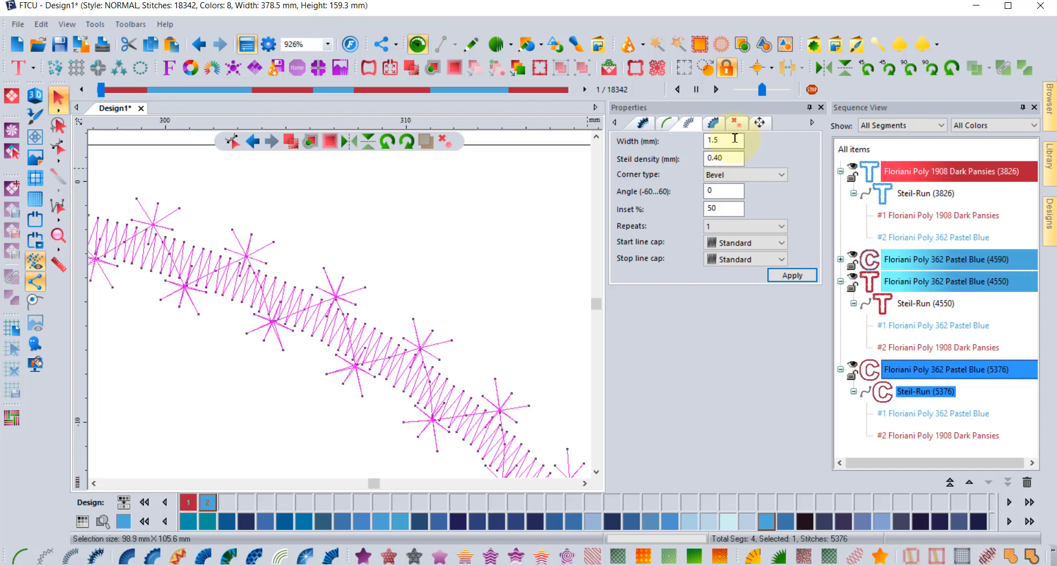
drag(722, 142, 667, 143)
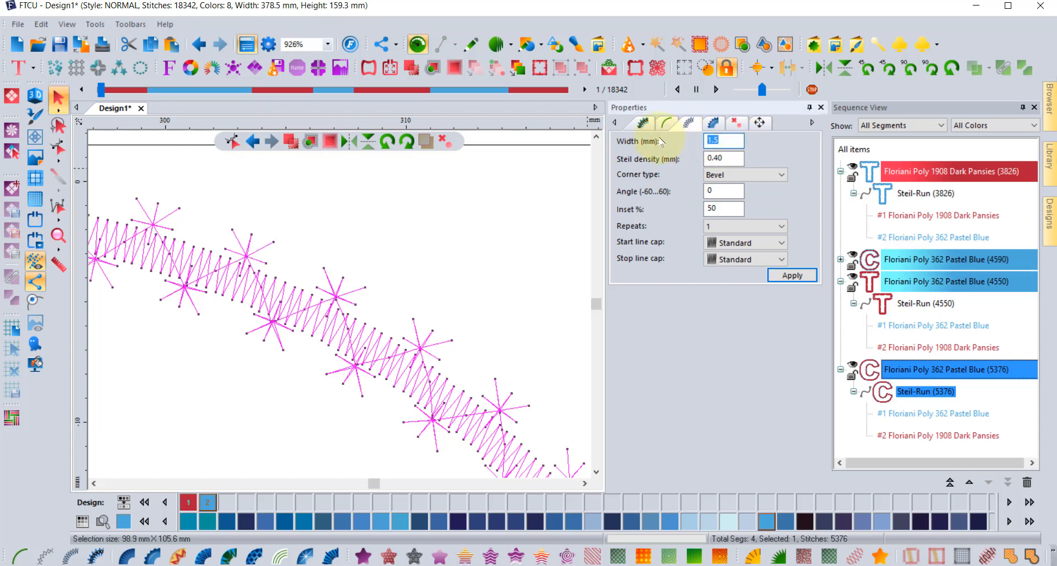
text(.)
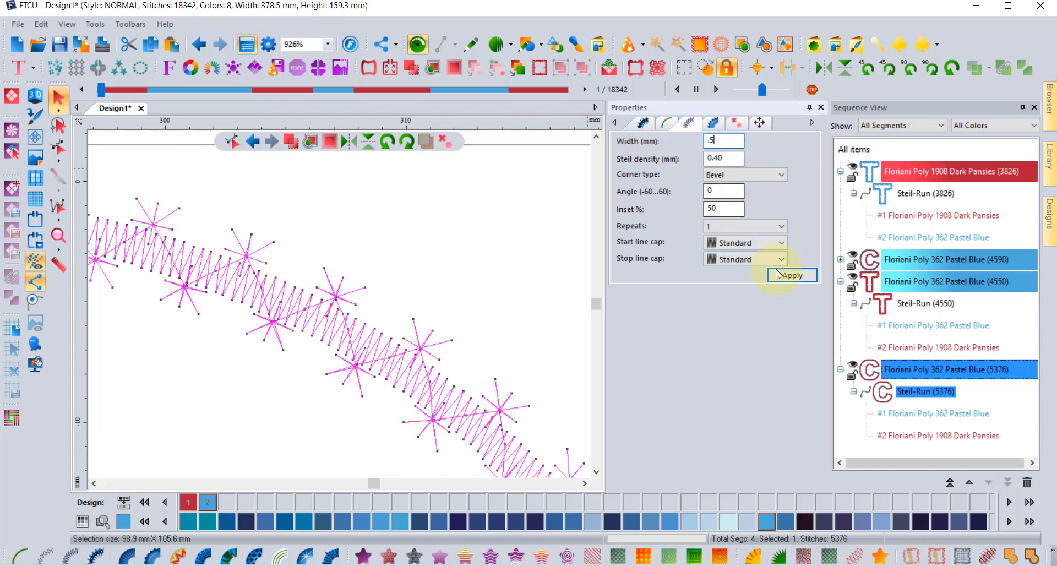
click(796, 275)
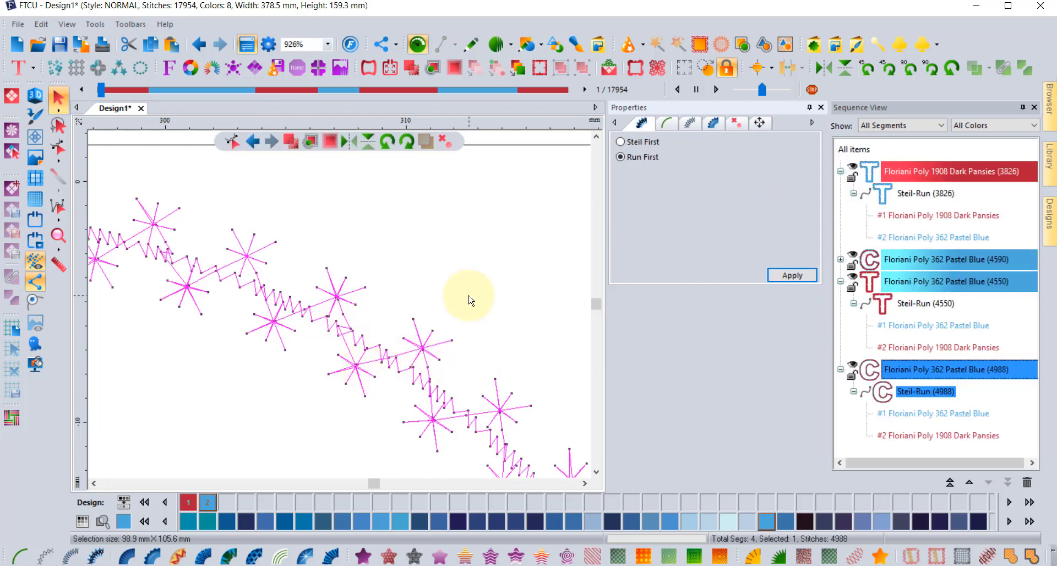
click(438, 235)
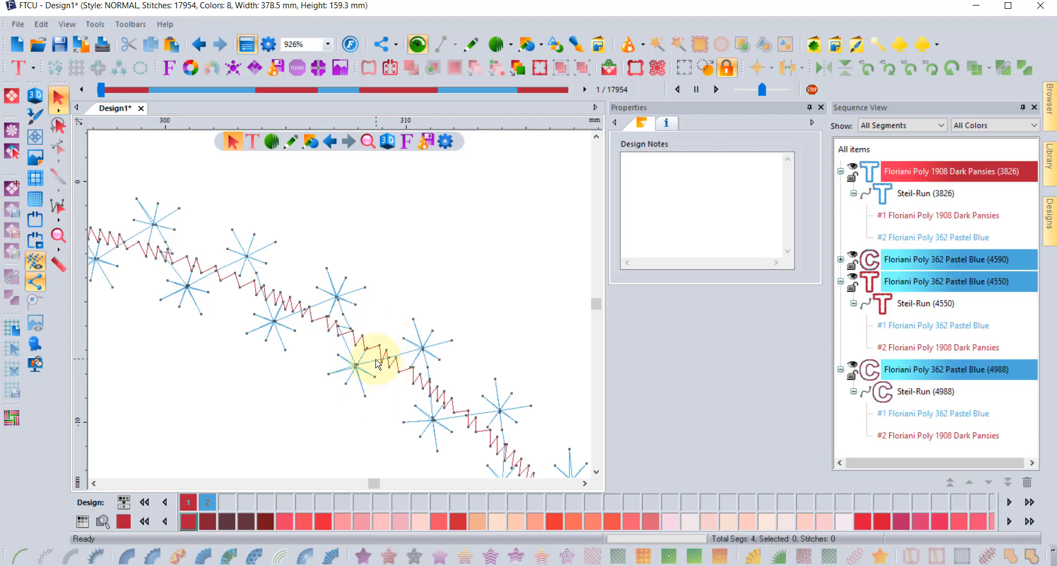
Step: Select the new C again and set its steil width to 1.5 mm, applying the change
click(405, 374)
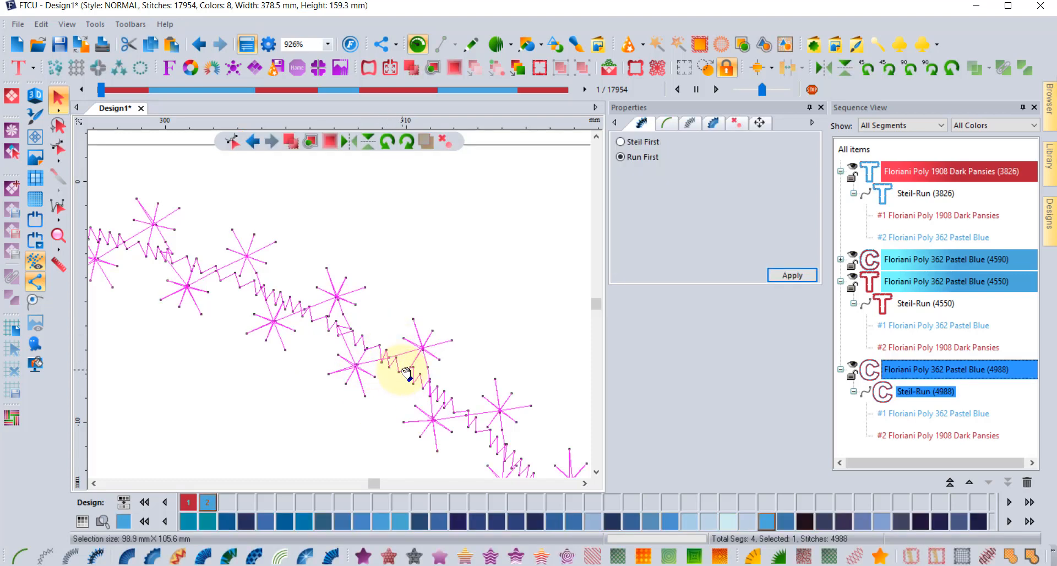
scroll(405, 373, down, 5)
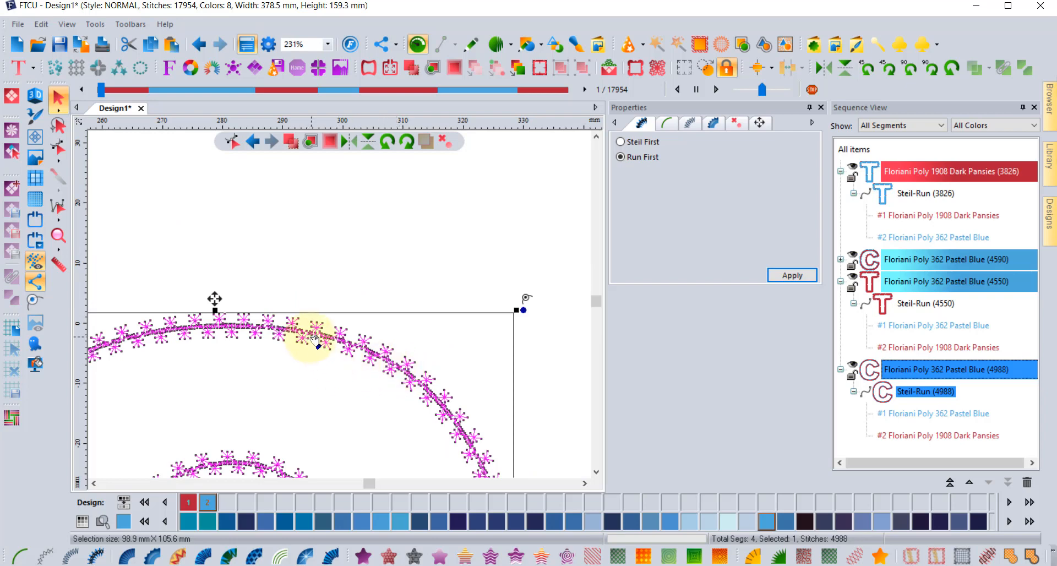
click(688, 122)
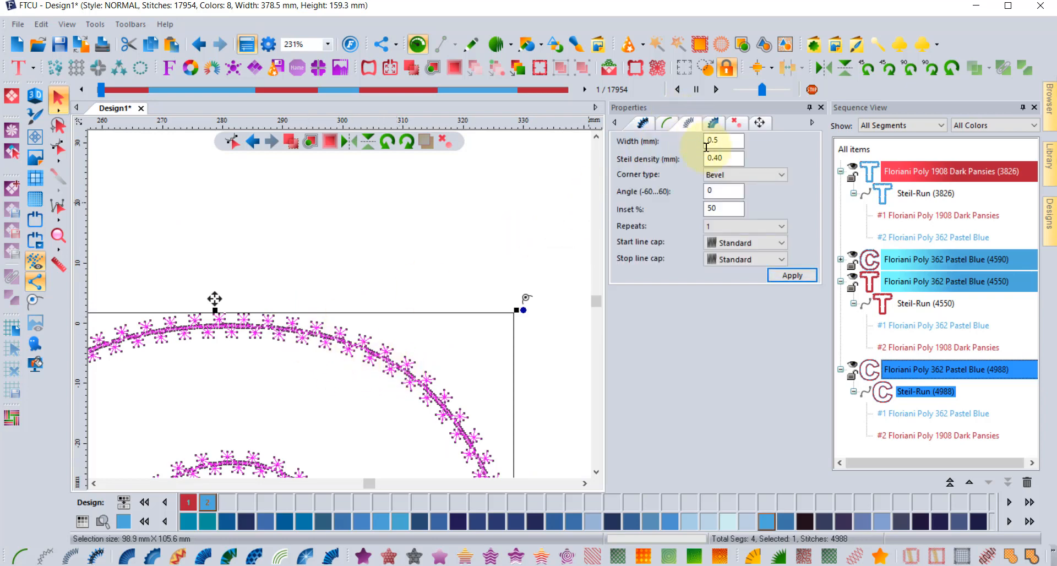
double_click(712, 140)
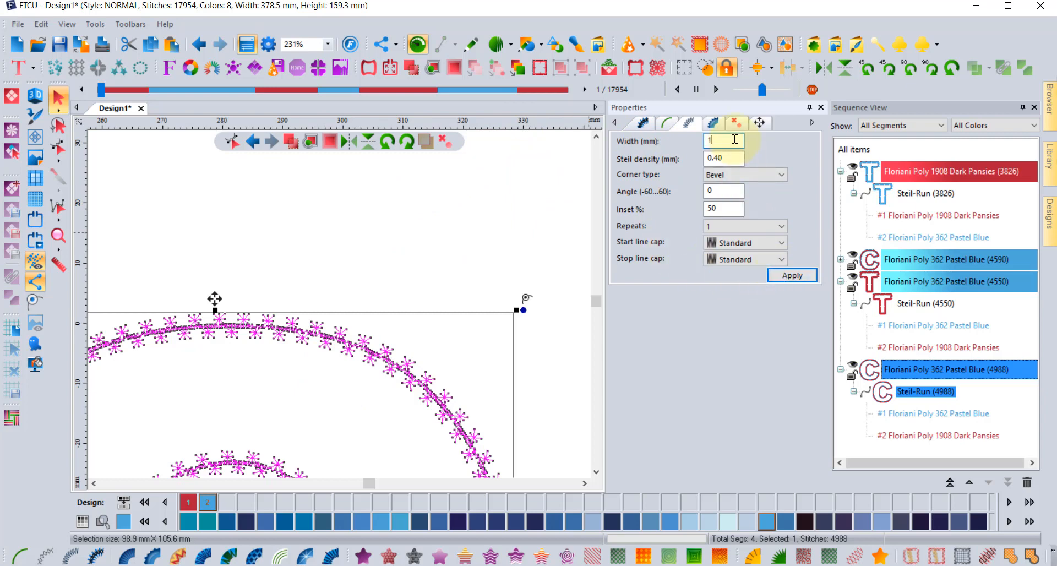
click(791, 275)
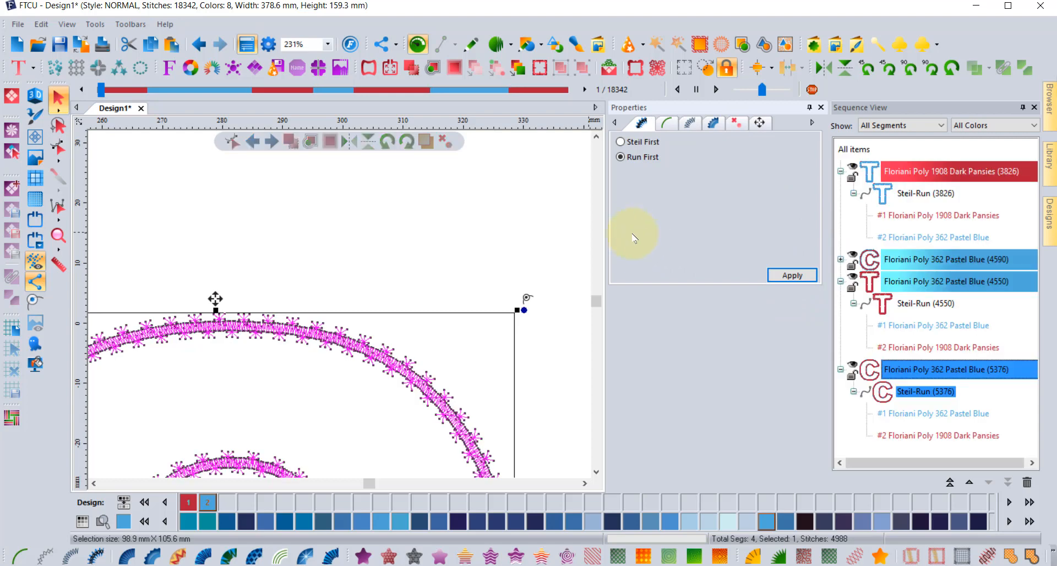
Step: Switch the ruler units to inches, view the C's steil settings and deselect the letter
right_click(538, 120)
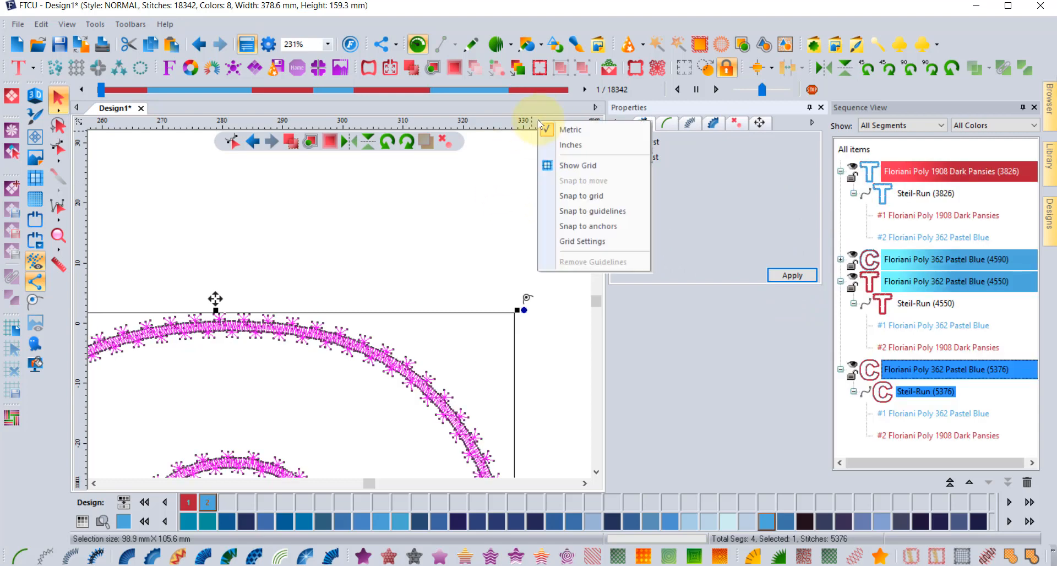
click(594, 146)
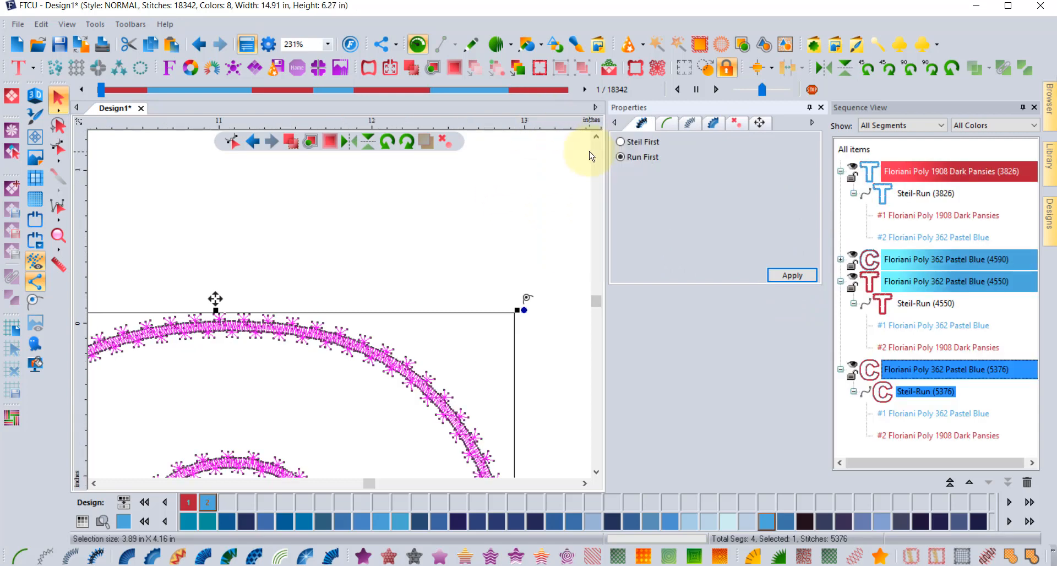
click(692, 124)
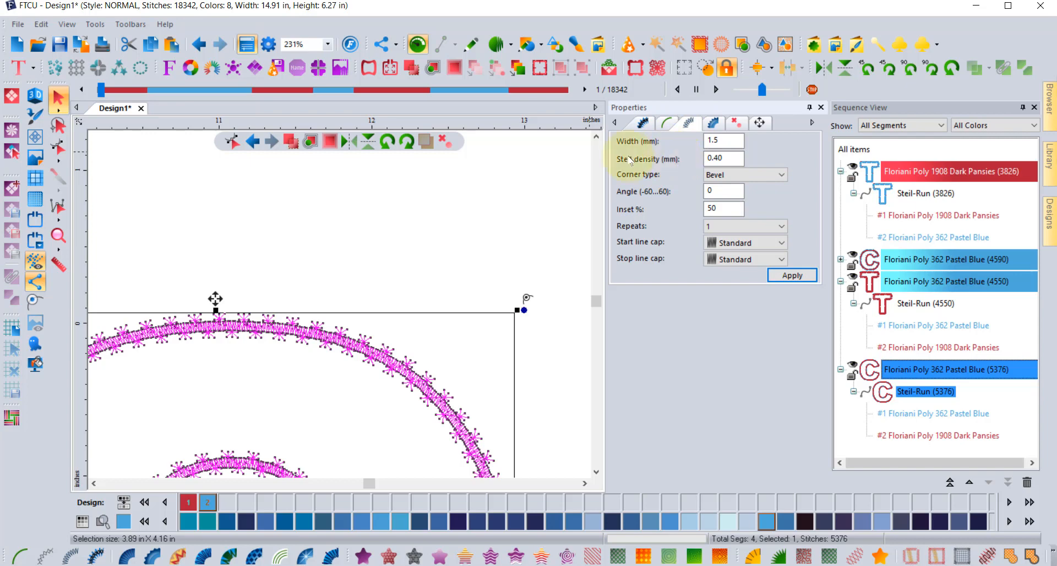
click(407, 210)
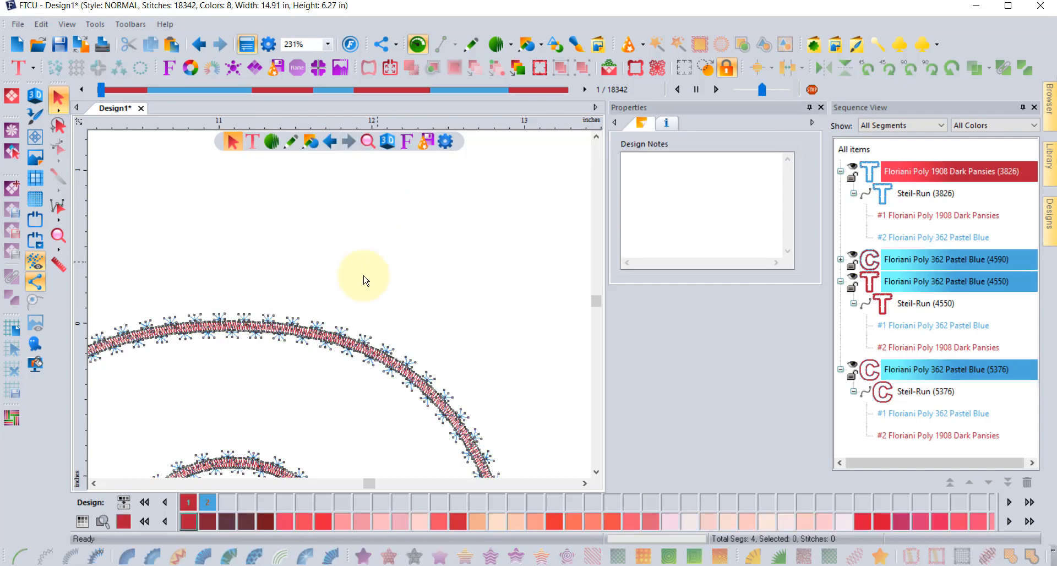
Step: Examine the stitches of the T with the blue steil and red wavy motif run, and copy that letter
scroll(342, 281, down, 4)
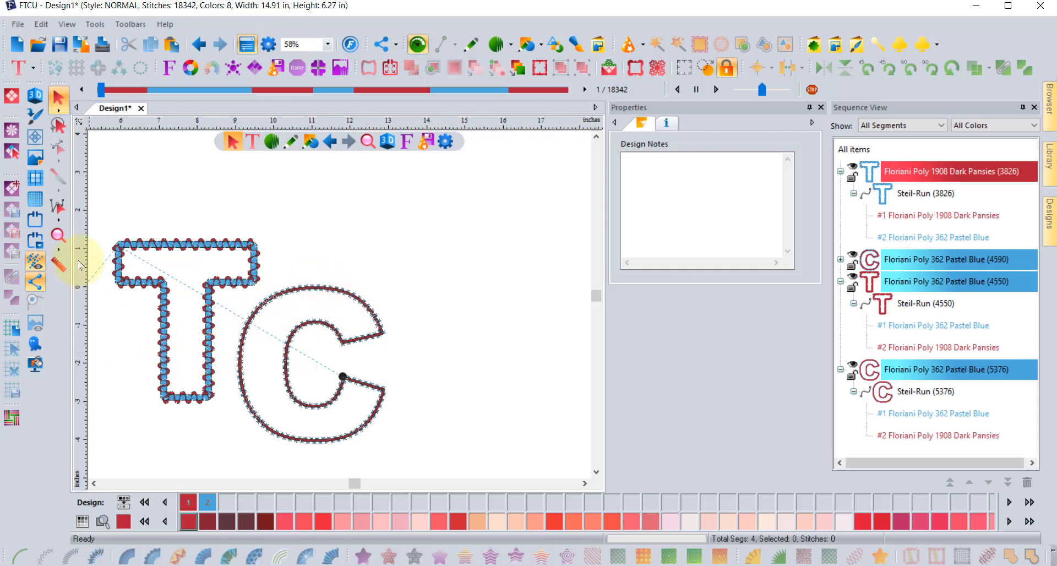
click(57, 235)
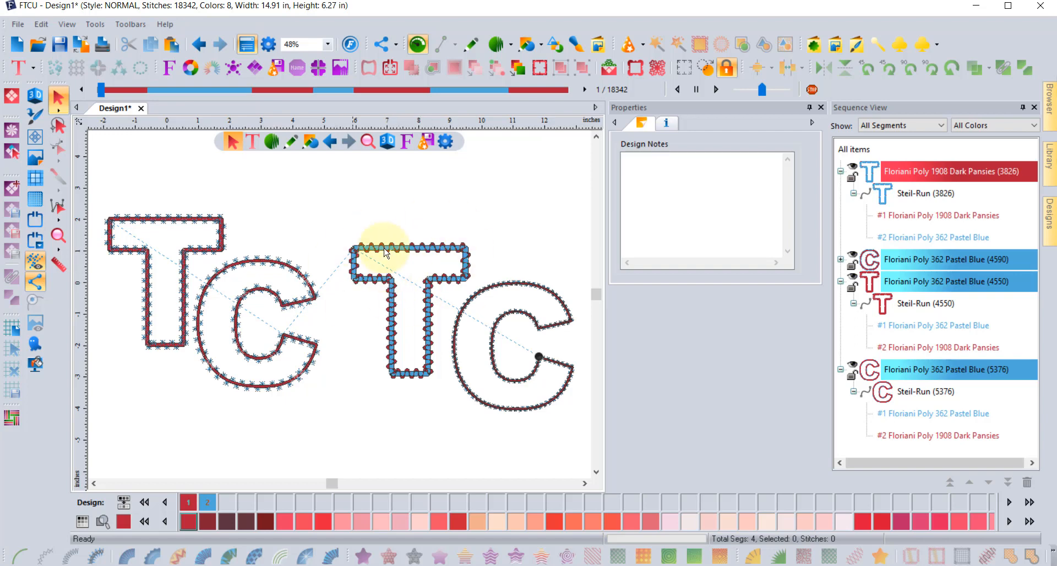
scroll(448, 254, up, 10)
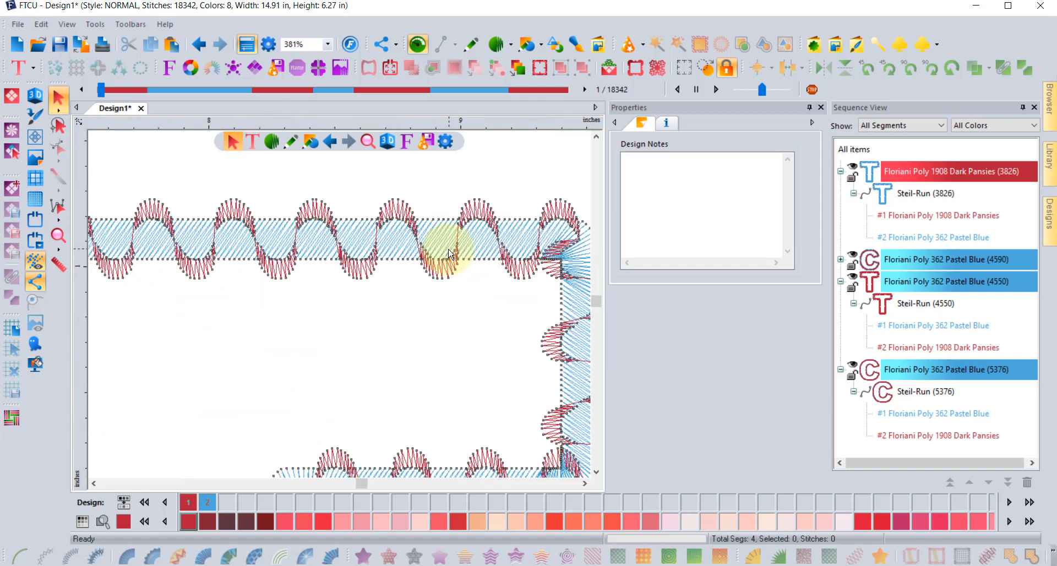
scroll(449, 253, up, 3)
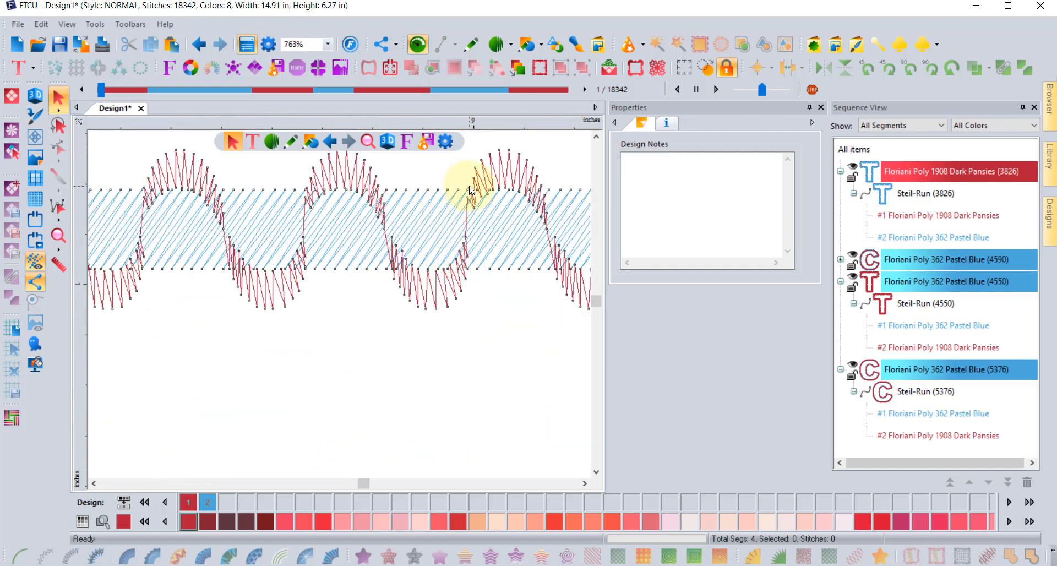
scroll(477, 197, down, 3)
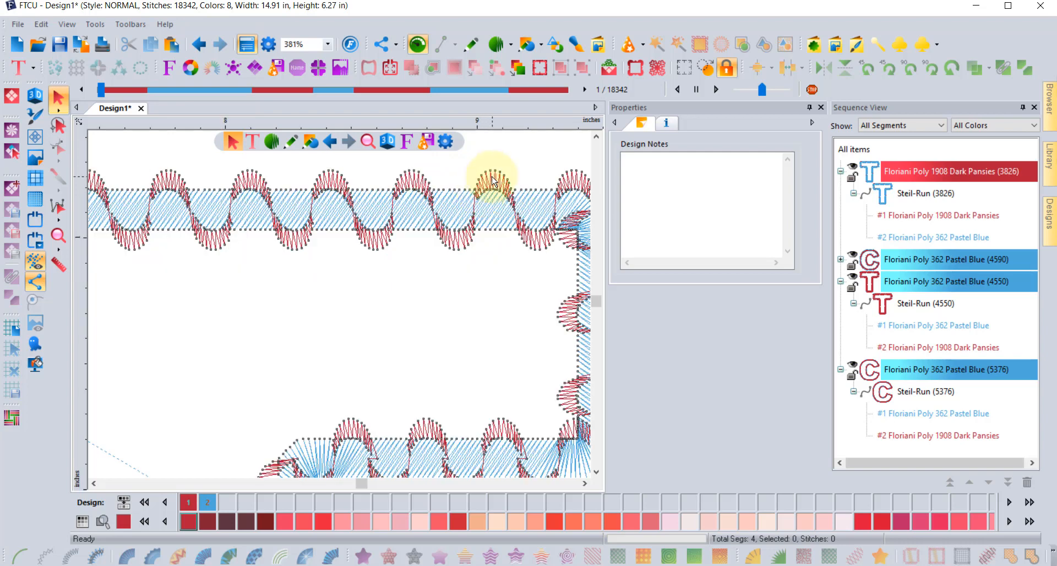
click(469, 196)
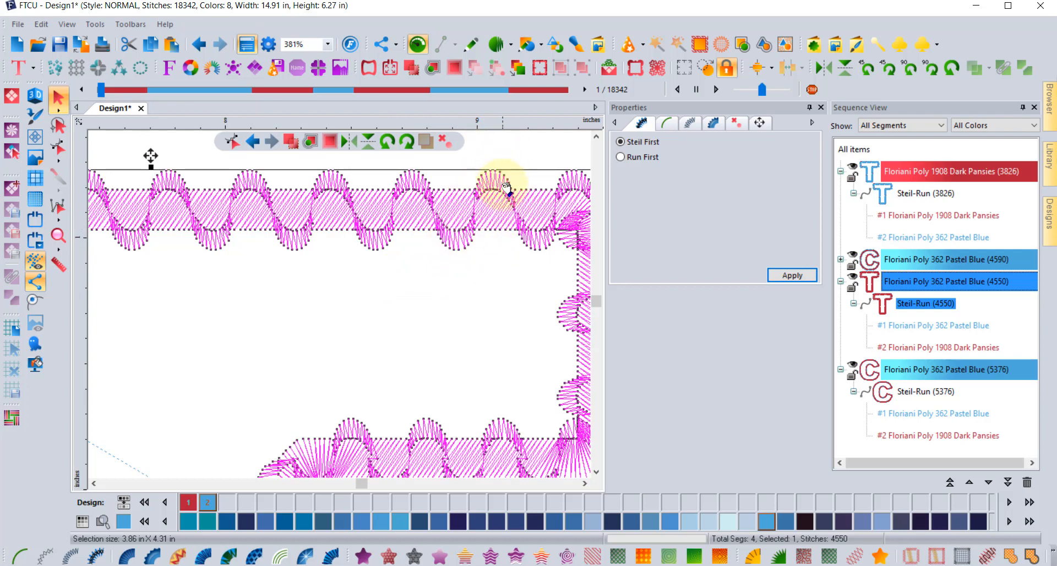
scroll(492, 225, down, 4)
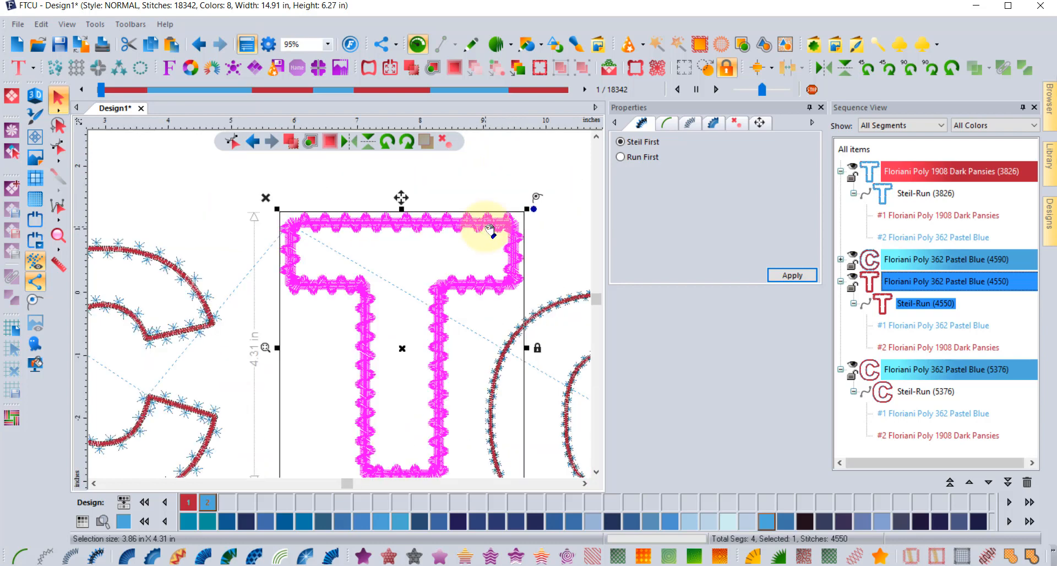
click(153, 43)
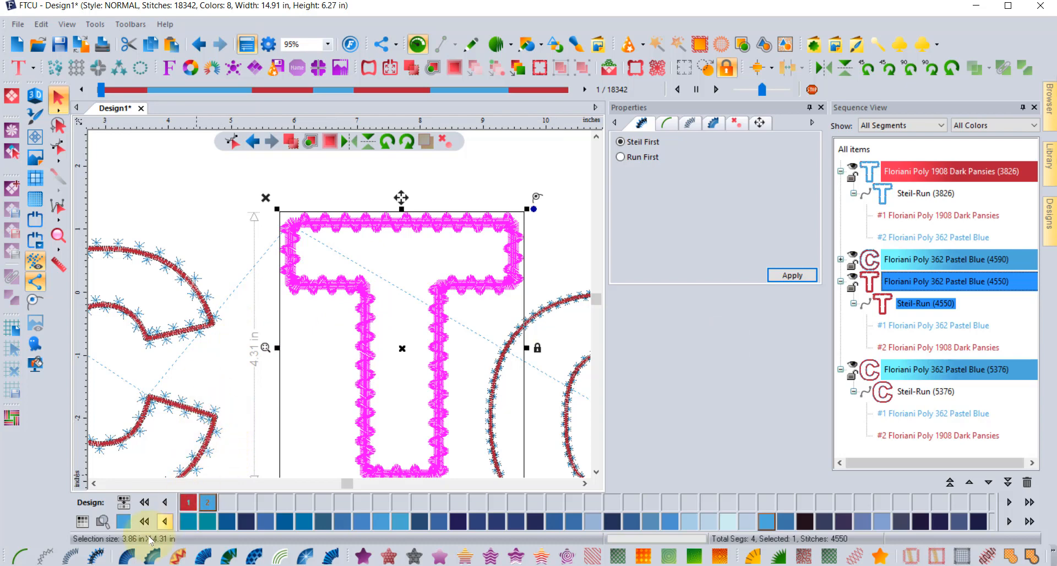
Step: Build the selected T from two overlaid outlines, converting the original to Steil and a pasted copy to a motif Run
click(69, 558)
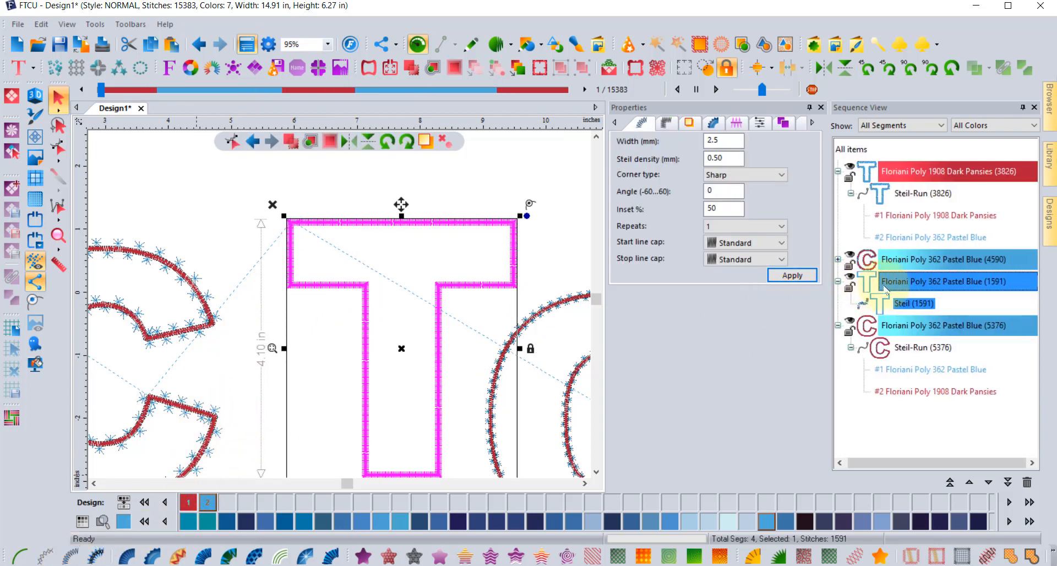
click(171, 44)
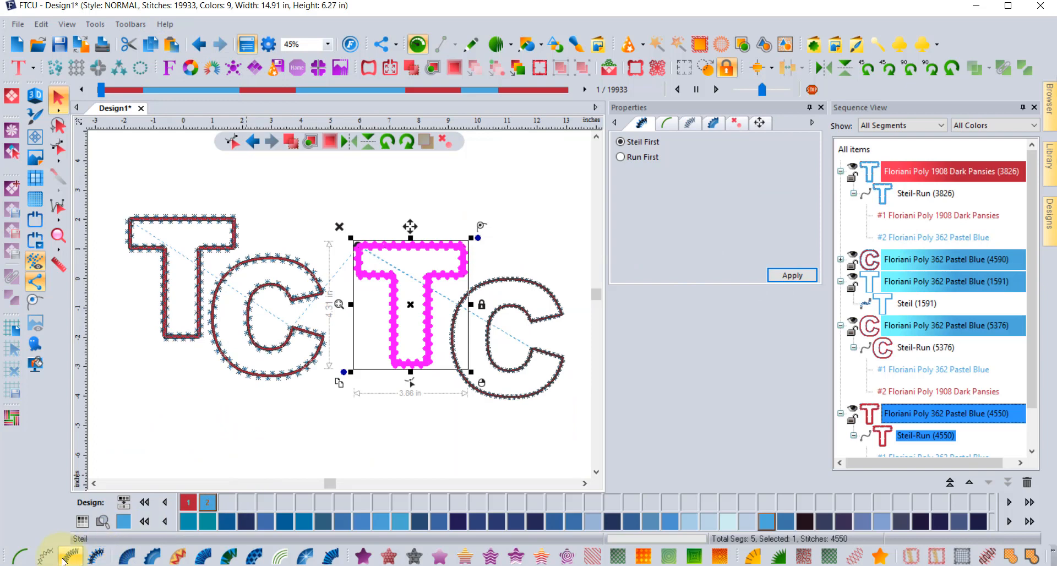
click(45, 557)
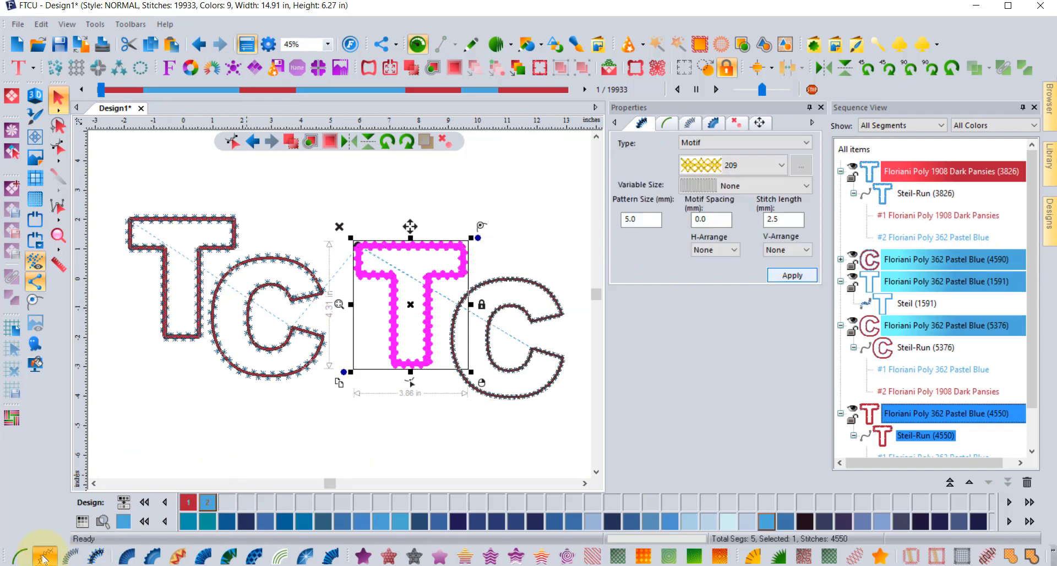
click(456, 190)
scroll(407, 248, up, 4)
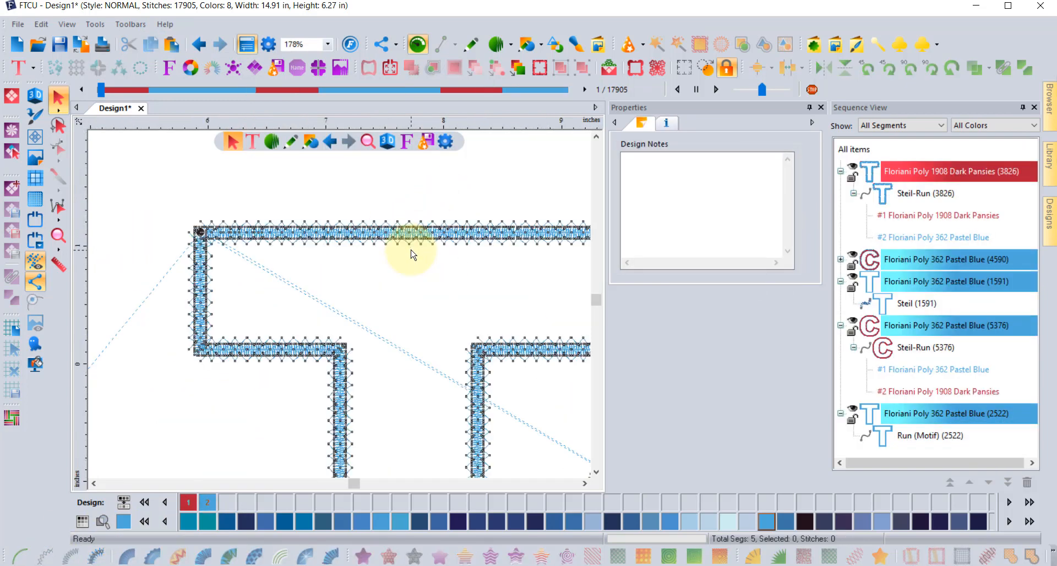
scroll(420, 257, up, 2)
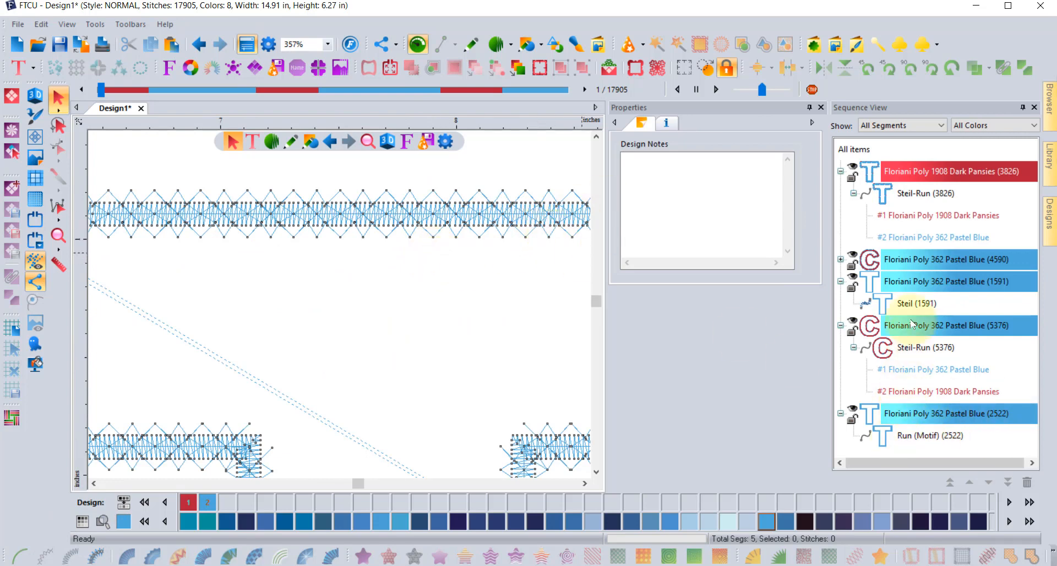
Step: Add a Contour underlay to the T's separate Steil outline, apply it and deselect the letter
click(899, 303)
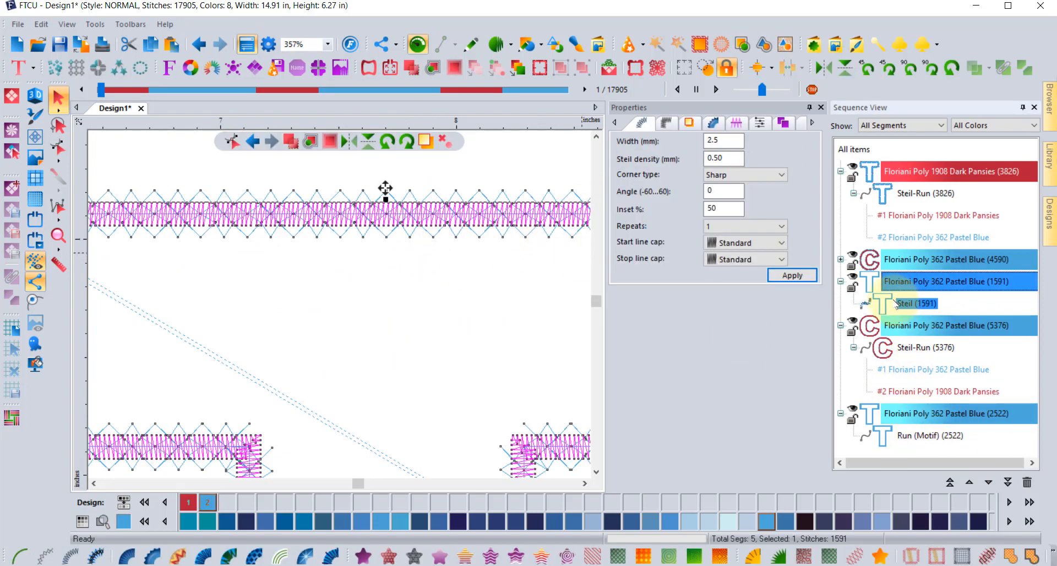
click(689, 123)
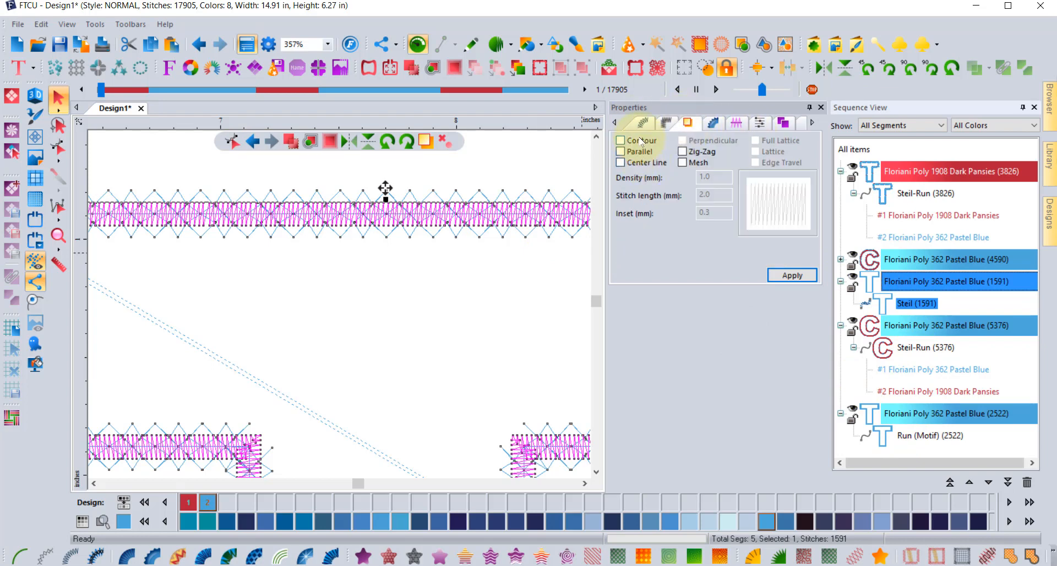
click(798, 277)
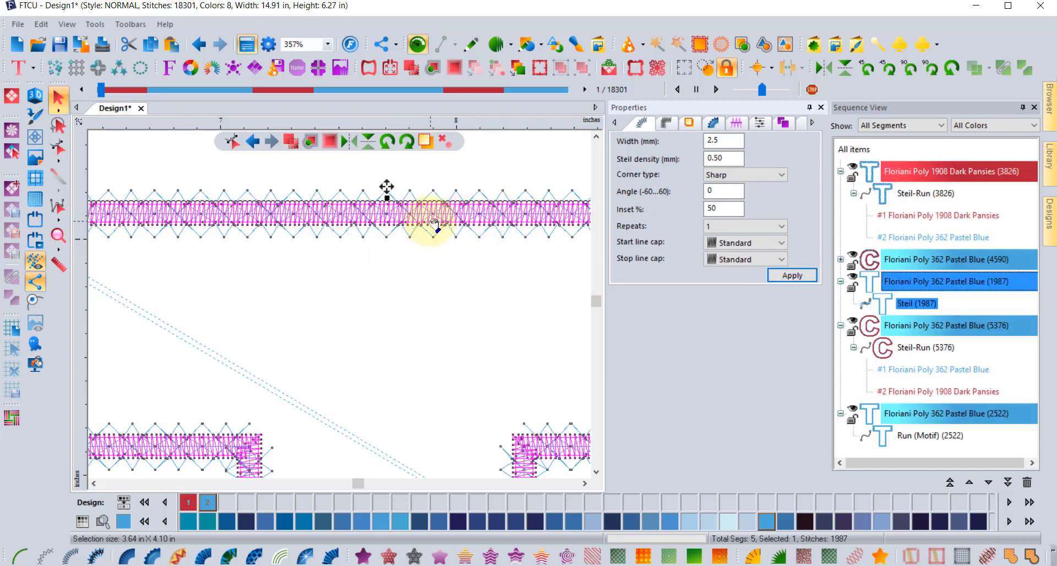
scroll(435, 223, up, 1)
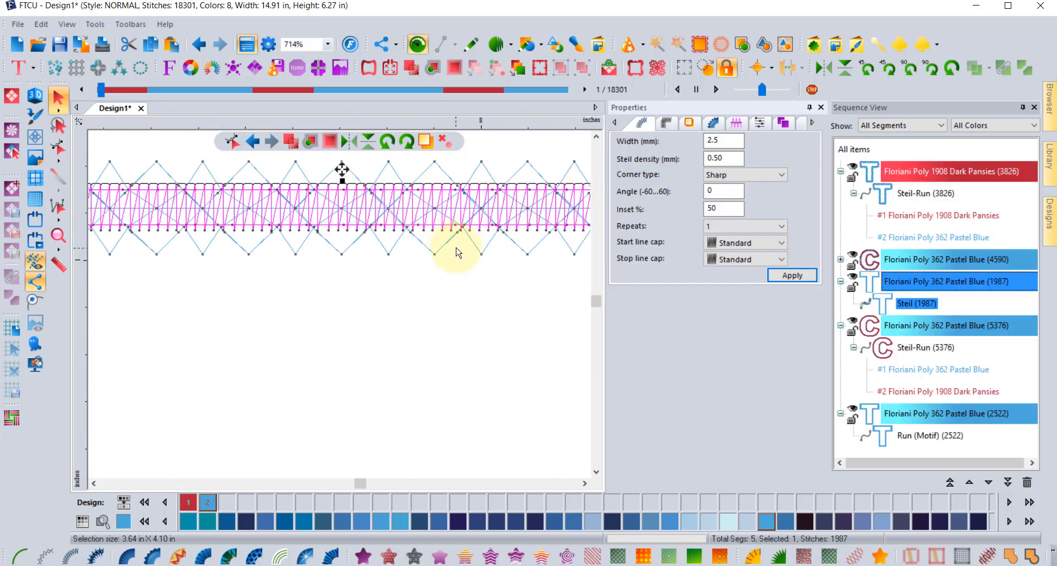
scroll(456, 256, down, 3)
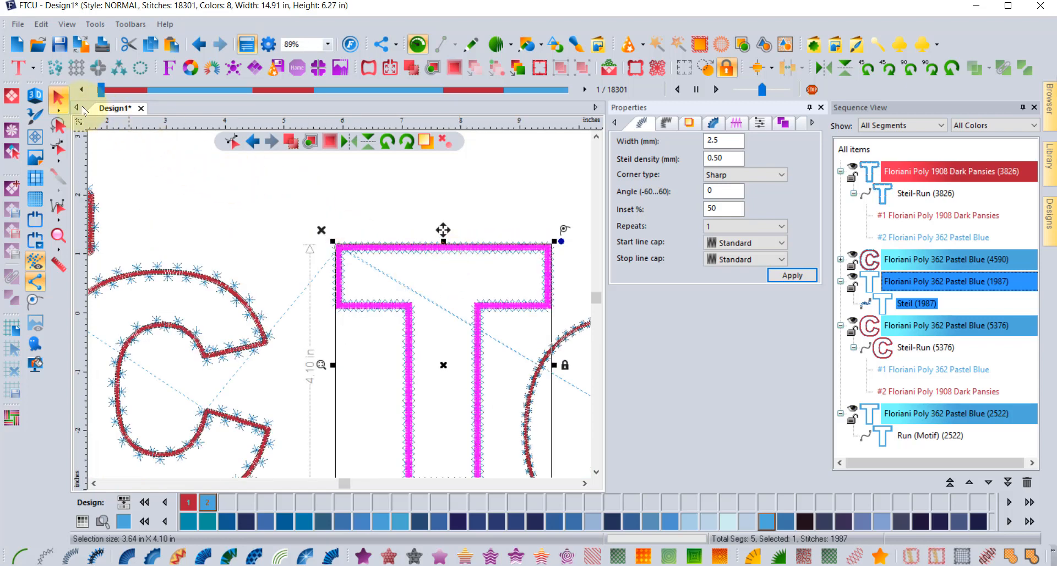
click(317, 188)
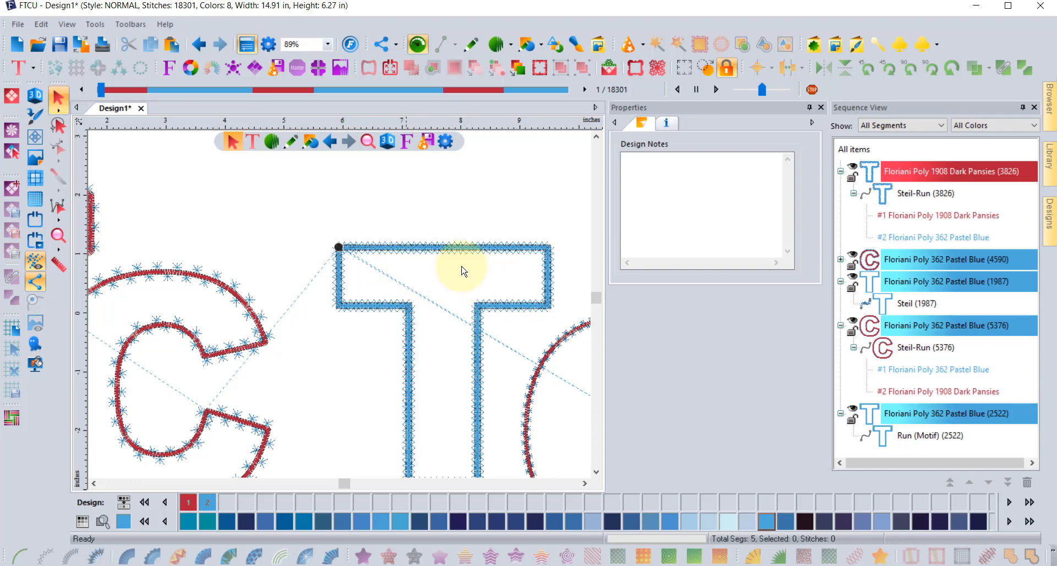
Step: Examine the overlaid Steil and motif Run stitches of the T, and frame the original T and C for a closer view
scroll(479, 257, up, 2)
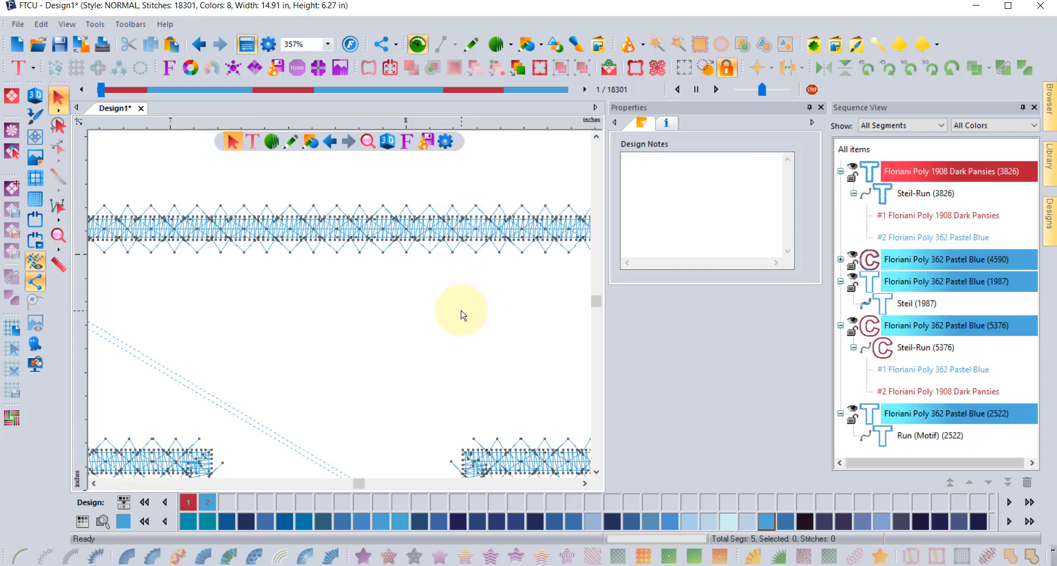
scroll(463, 315, down, 1)
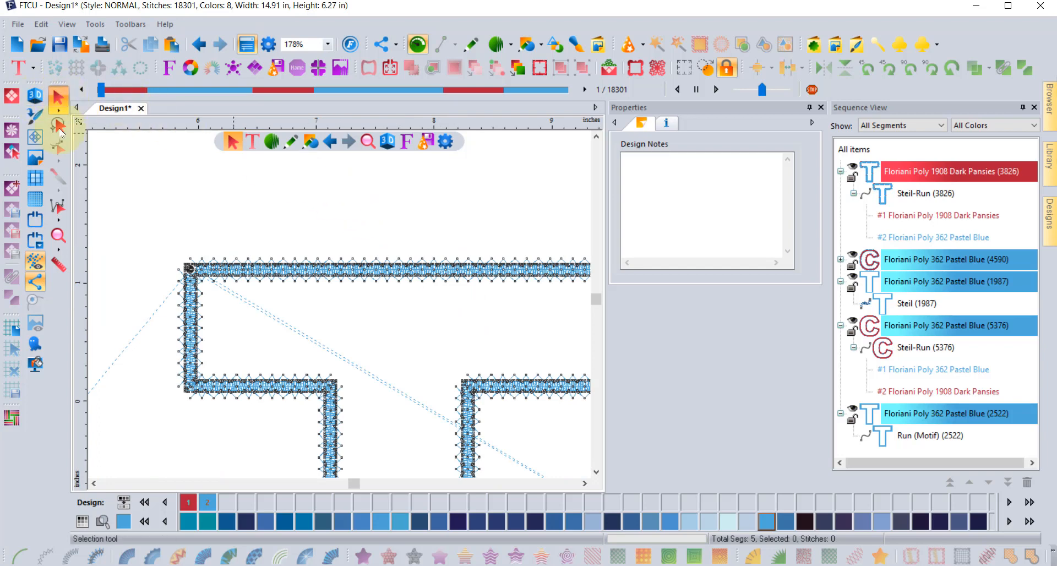
click(58, 235)
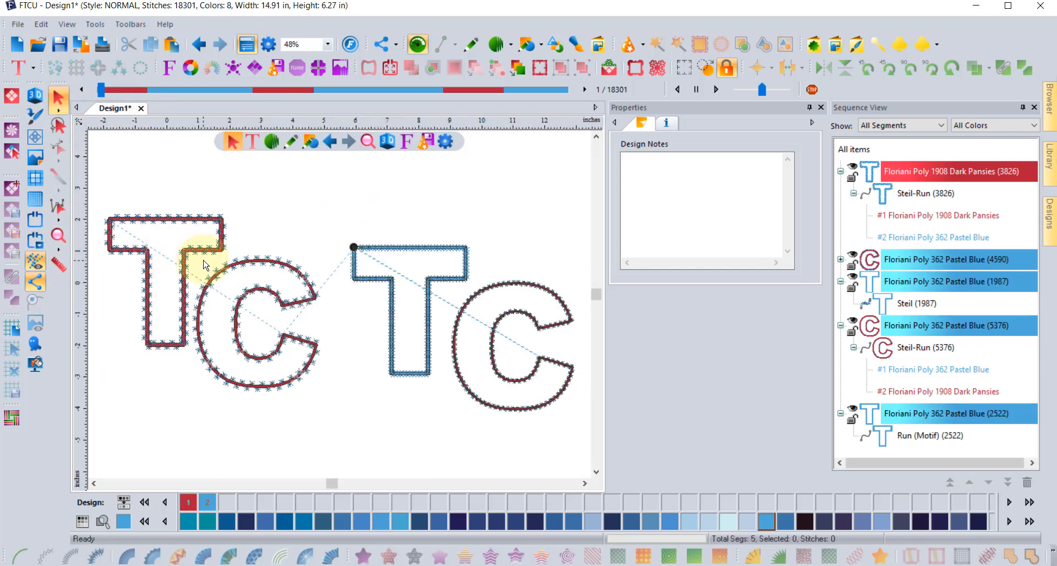
click(58, 235)
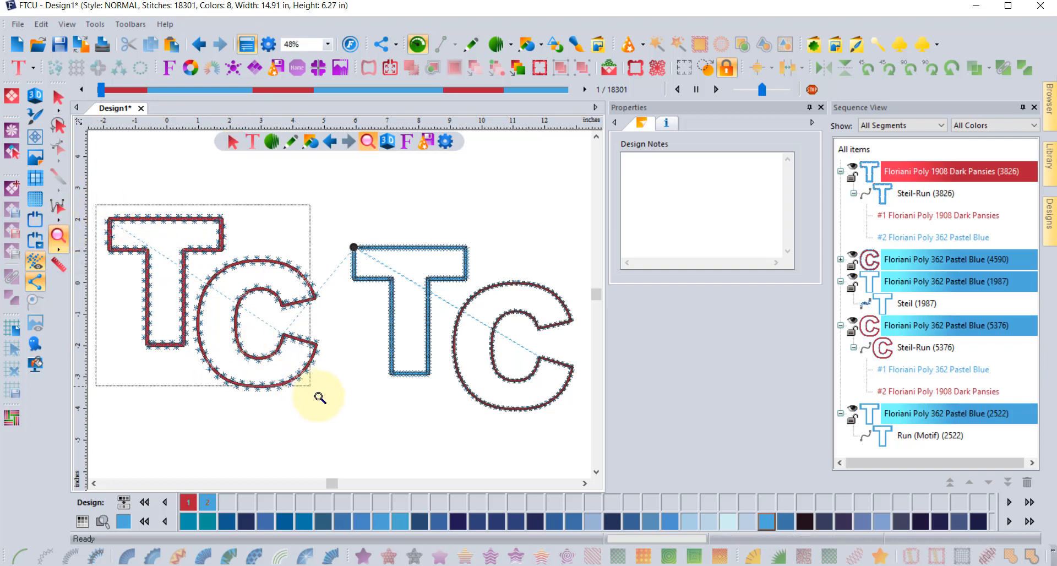